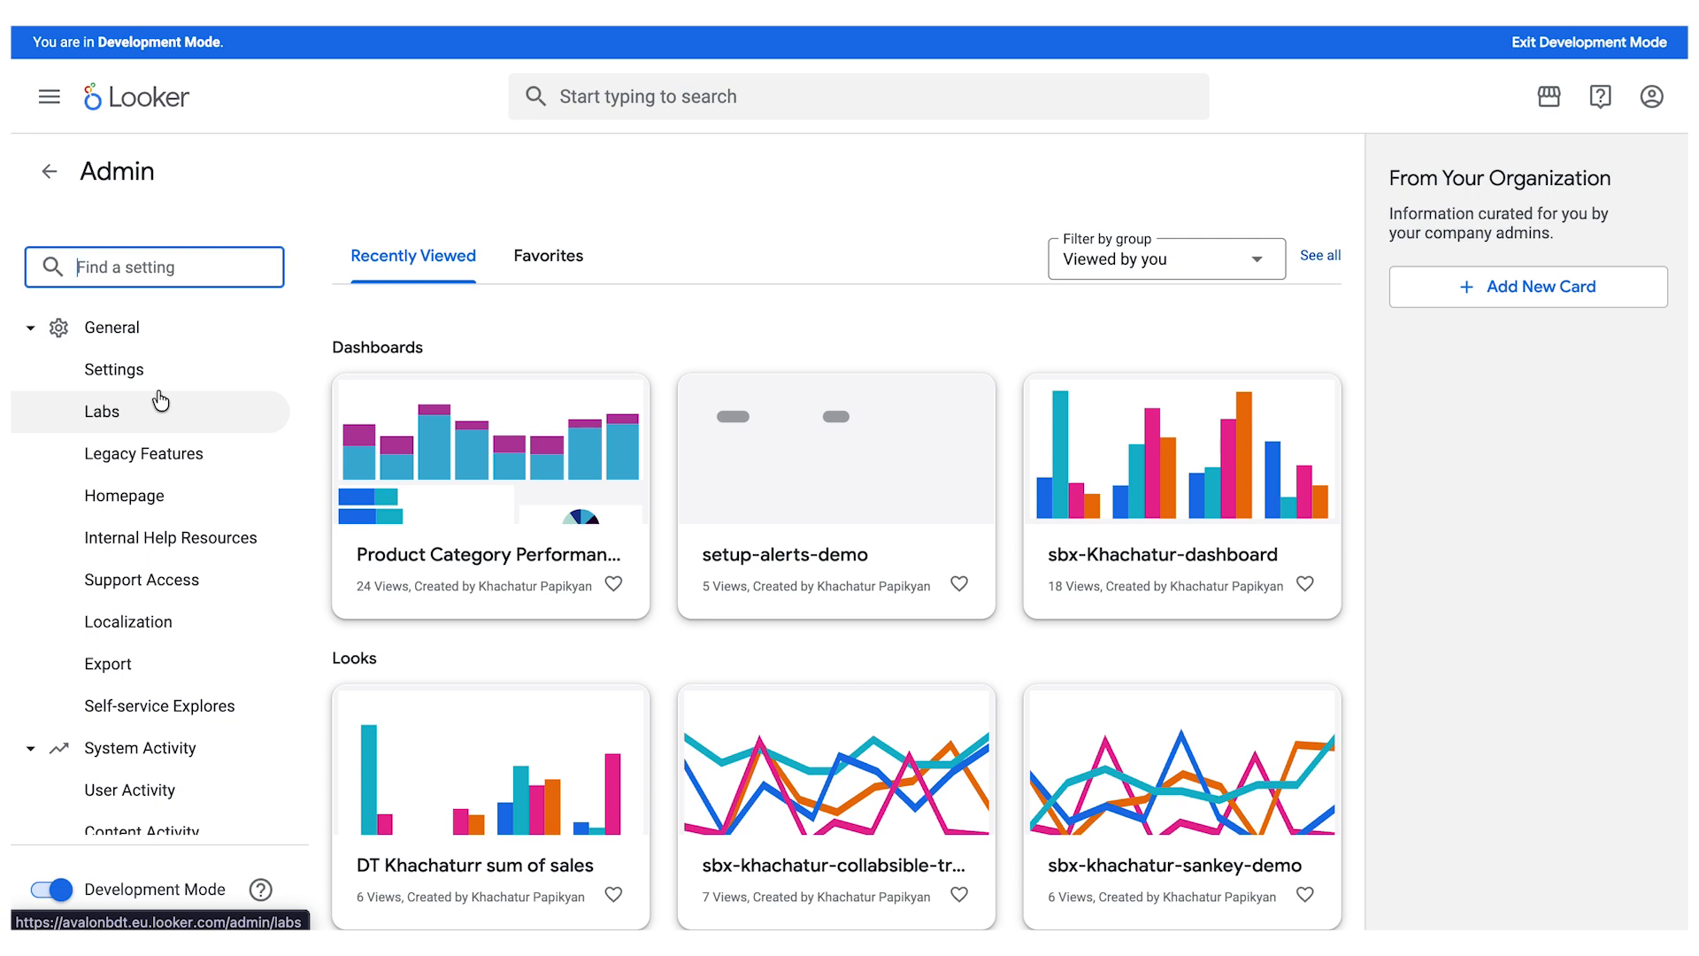
- Open the database connections settings, start a new connection and name it ga_demo
left_click(187, 370)
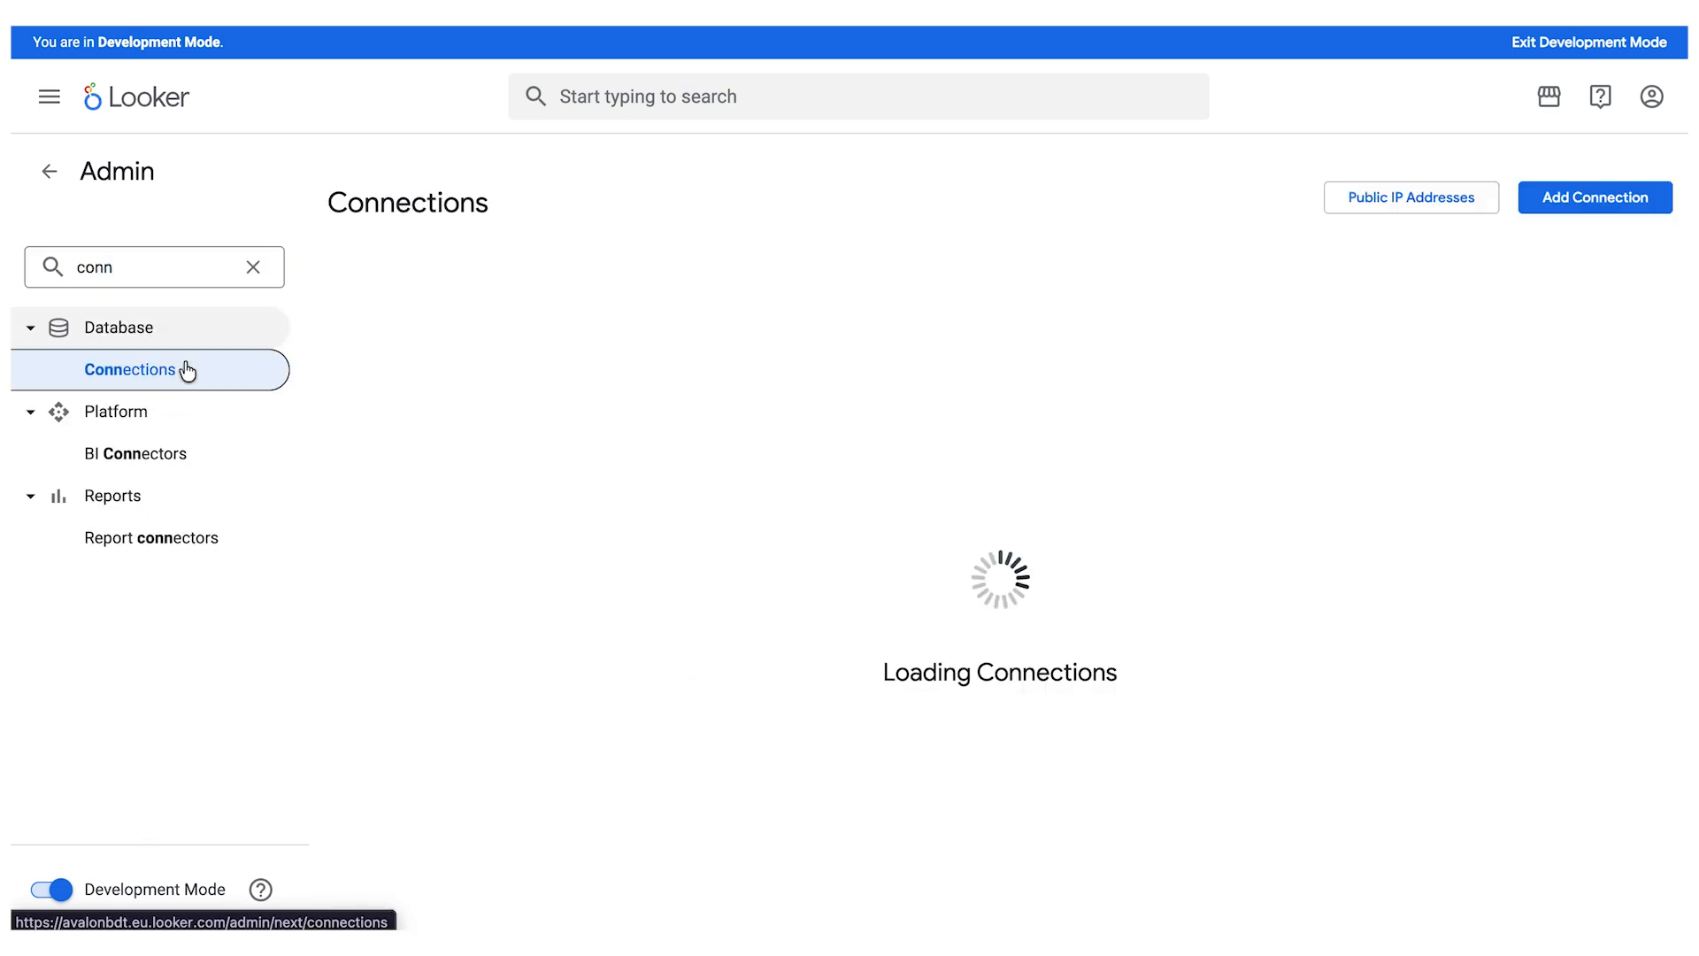
left_click(1622, 207)
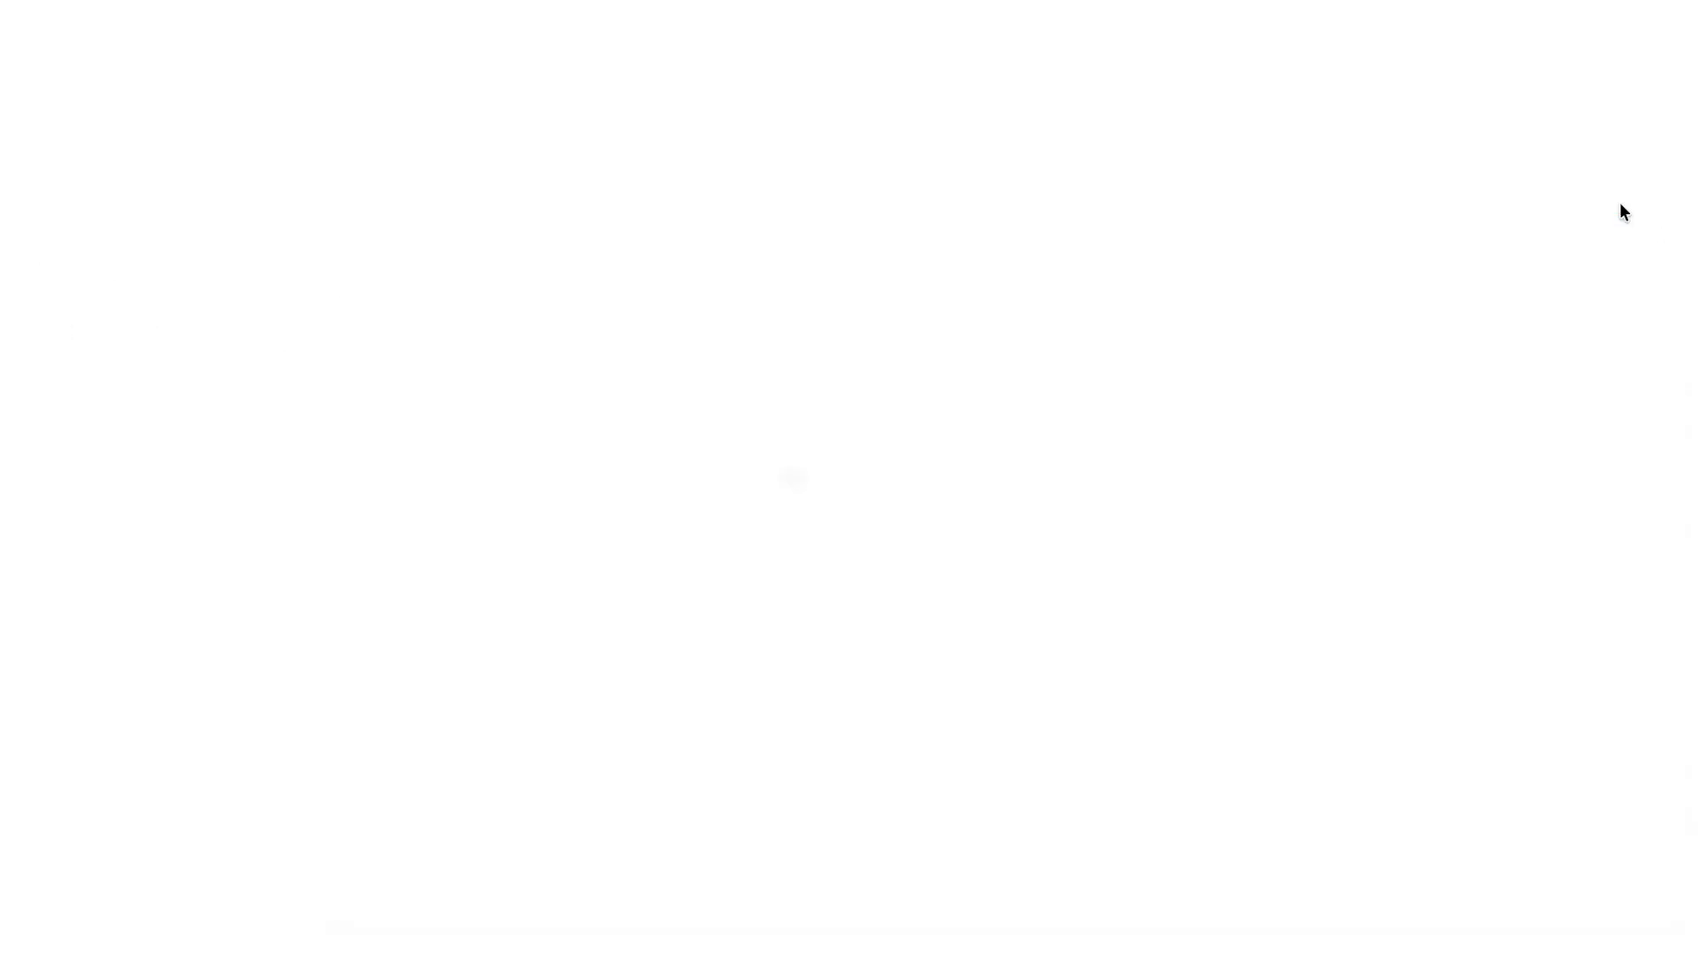
left_click(489, 594)
type("ga_demo")
scroll(699, 584, "down", 2)
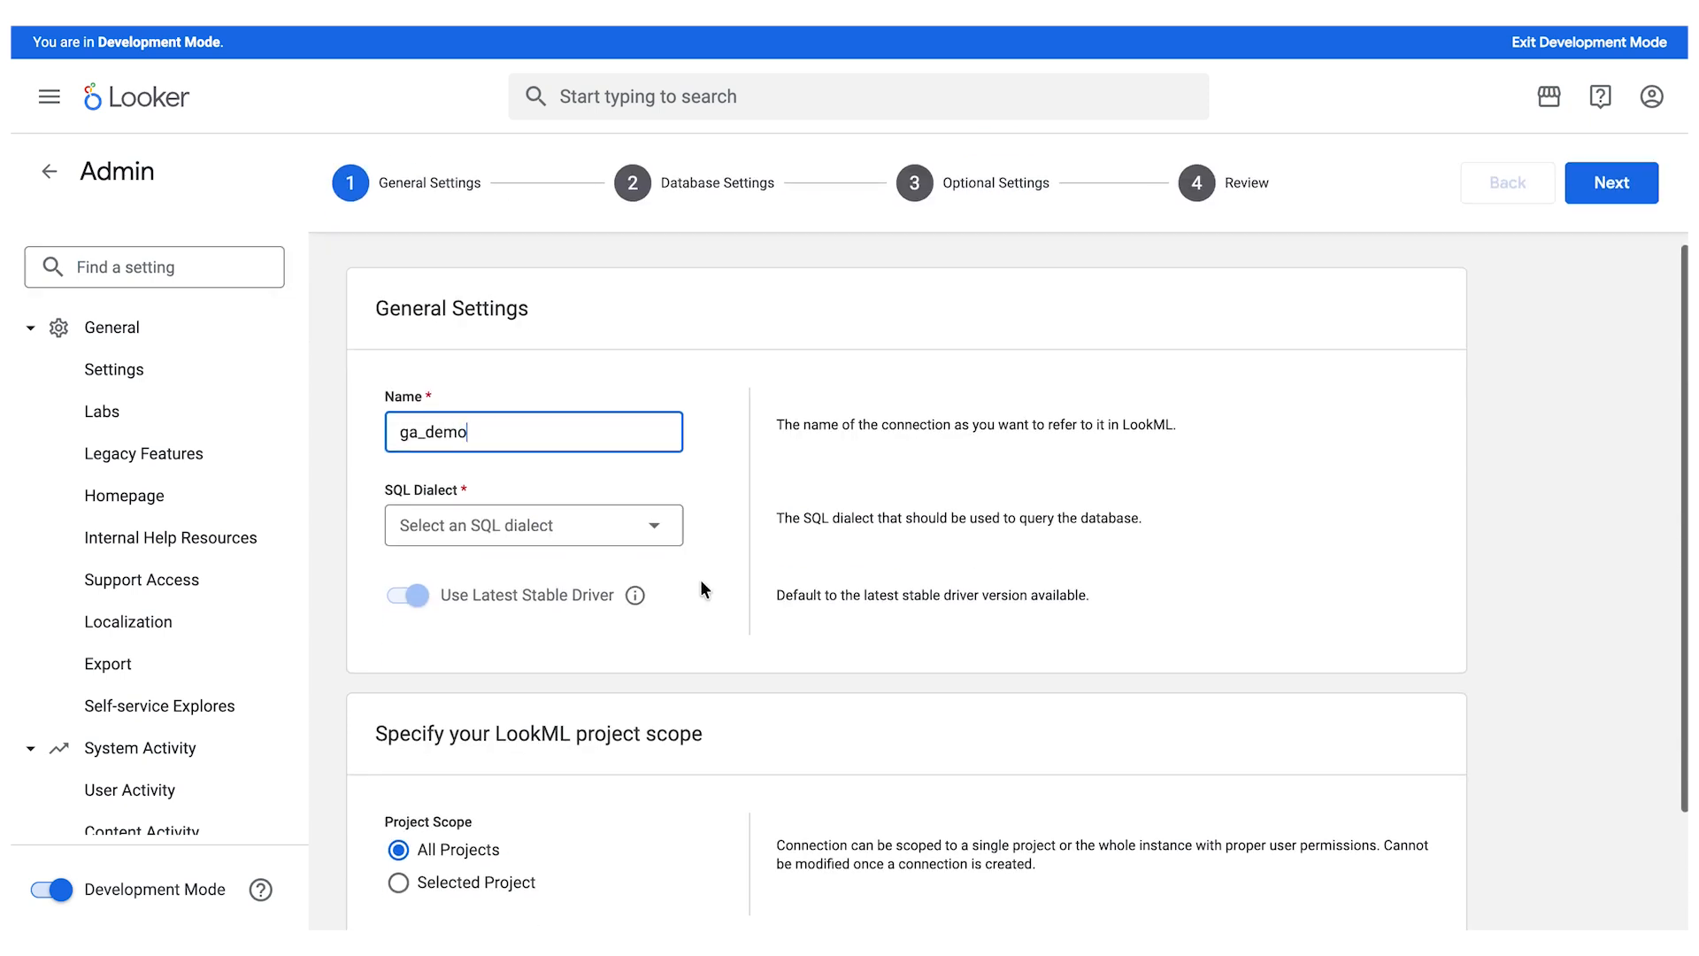
- Set the connection's SQL dialect to Google BigQuery Standard SQL
left_click(659, 529)
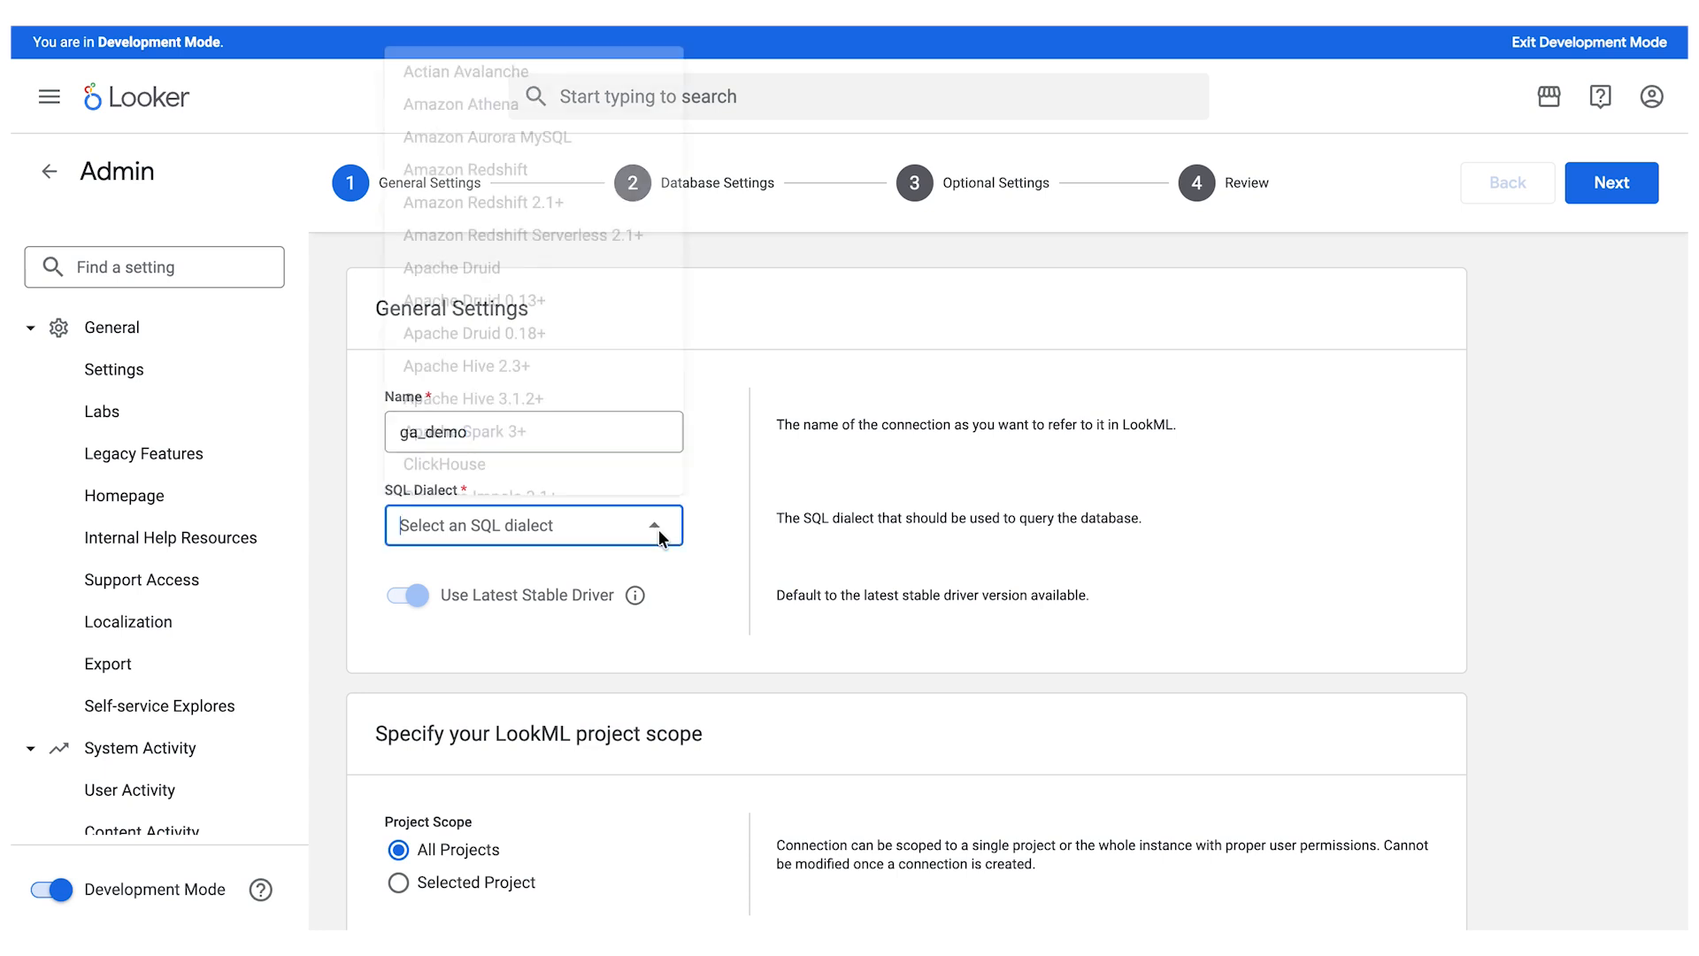
scroll(579, 241, "down", 6)
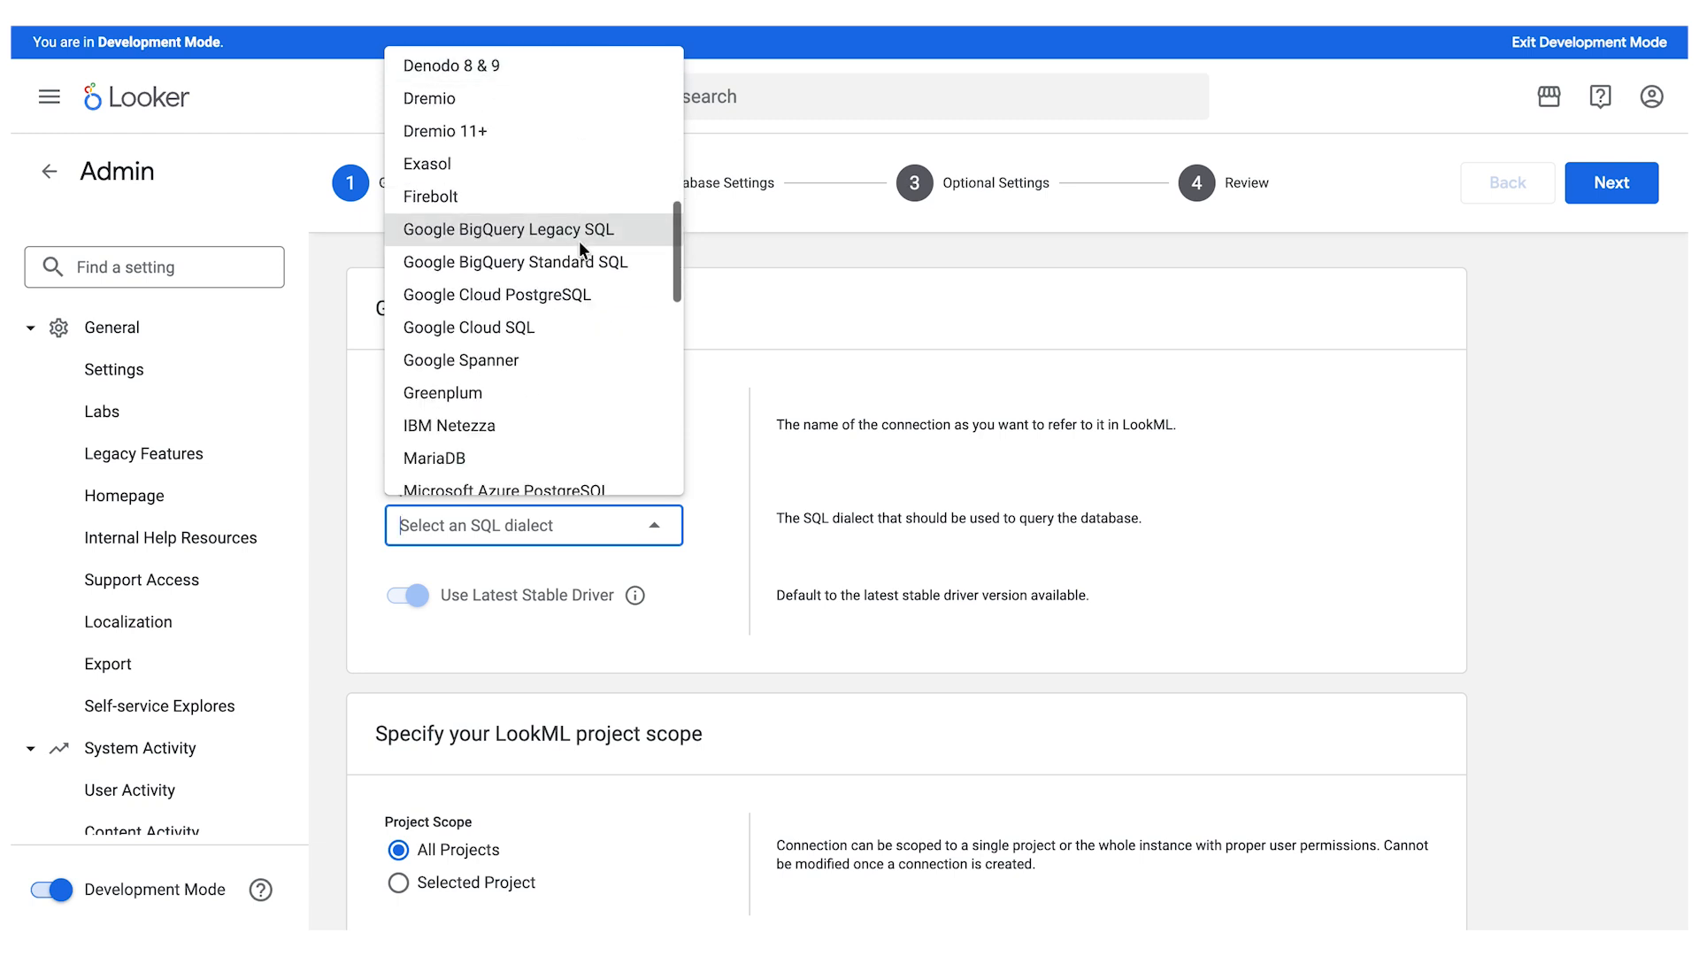
left_click(503, 262)
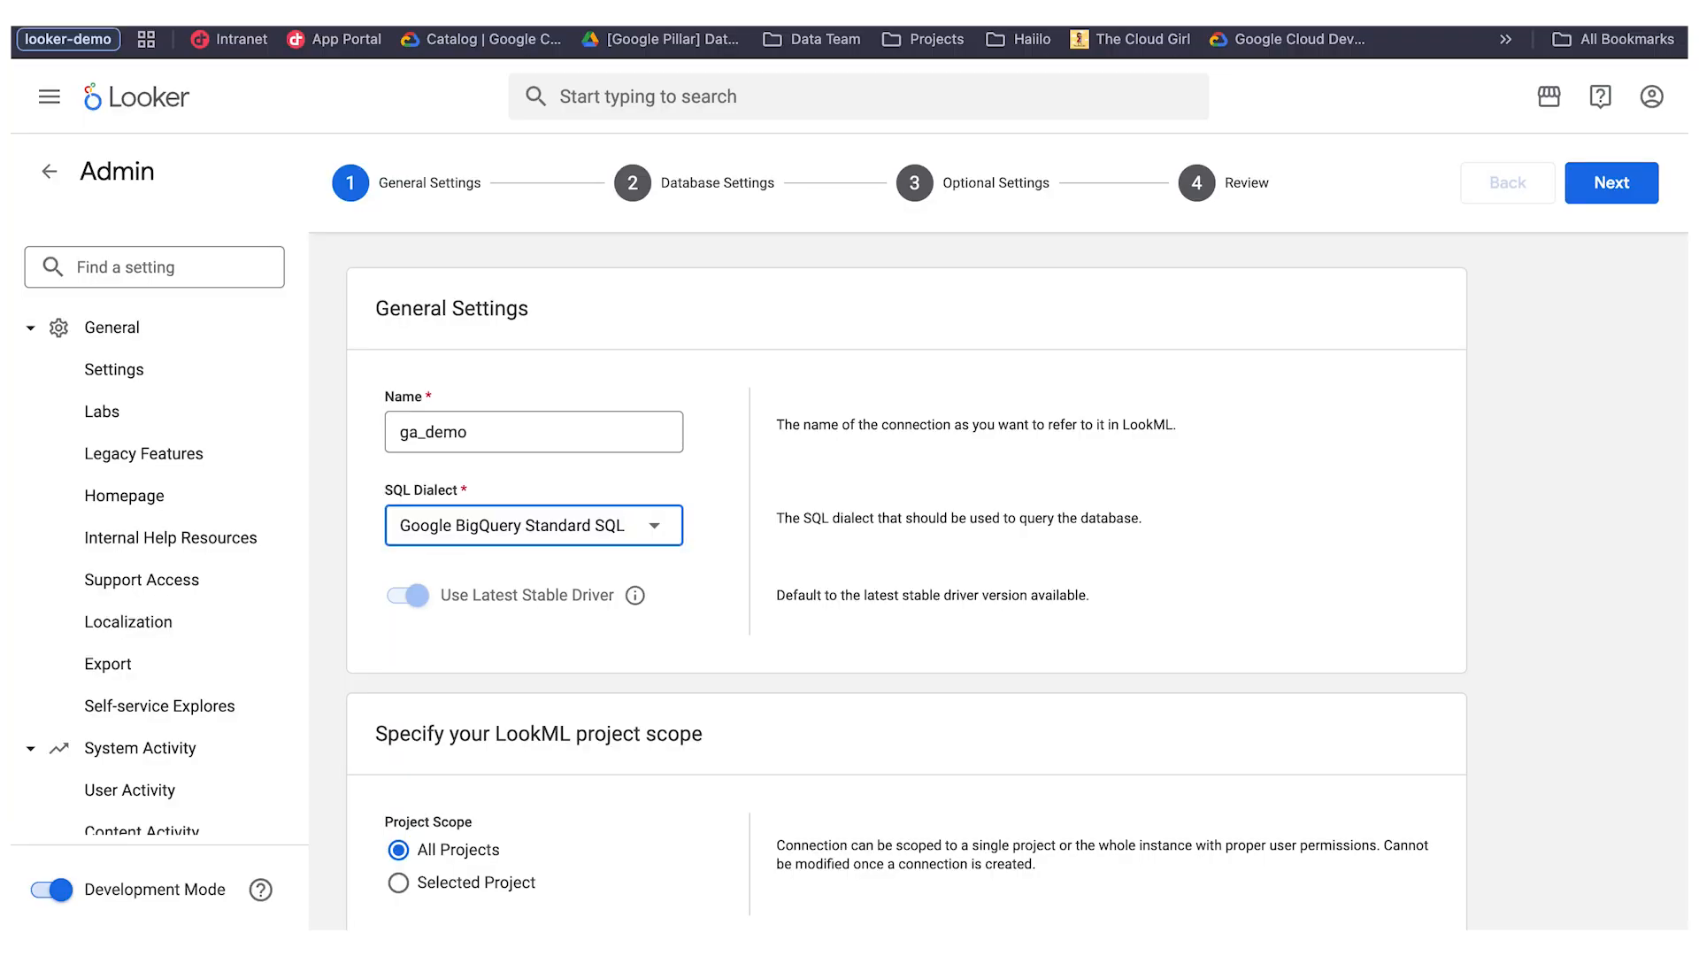
scroll(752, 699, "down", 2)
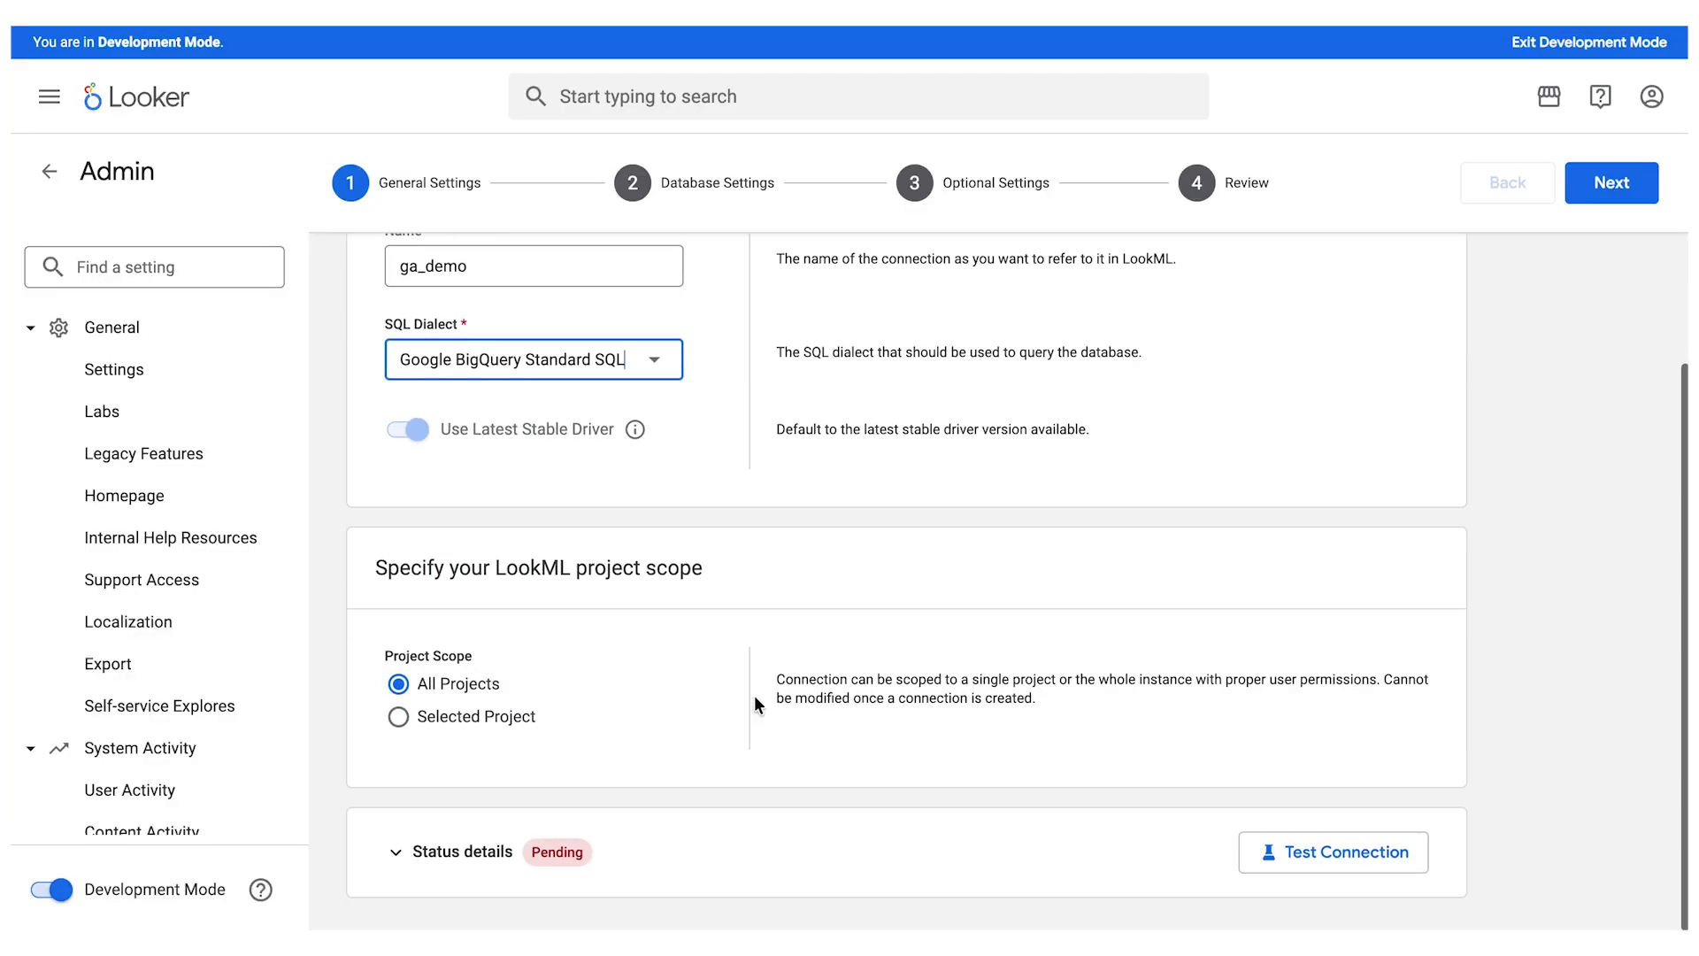
- Go to the database settings and set the billing project ID to looker-demo-487011
left_click(684, 187)
scroll(719, 602, "down", 3)
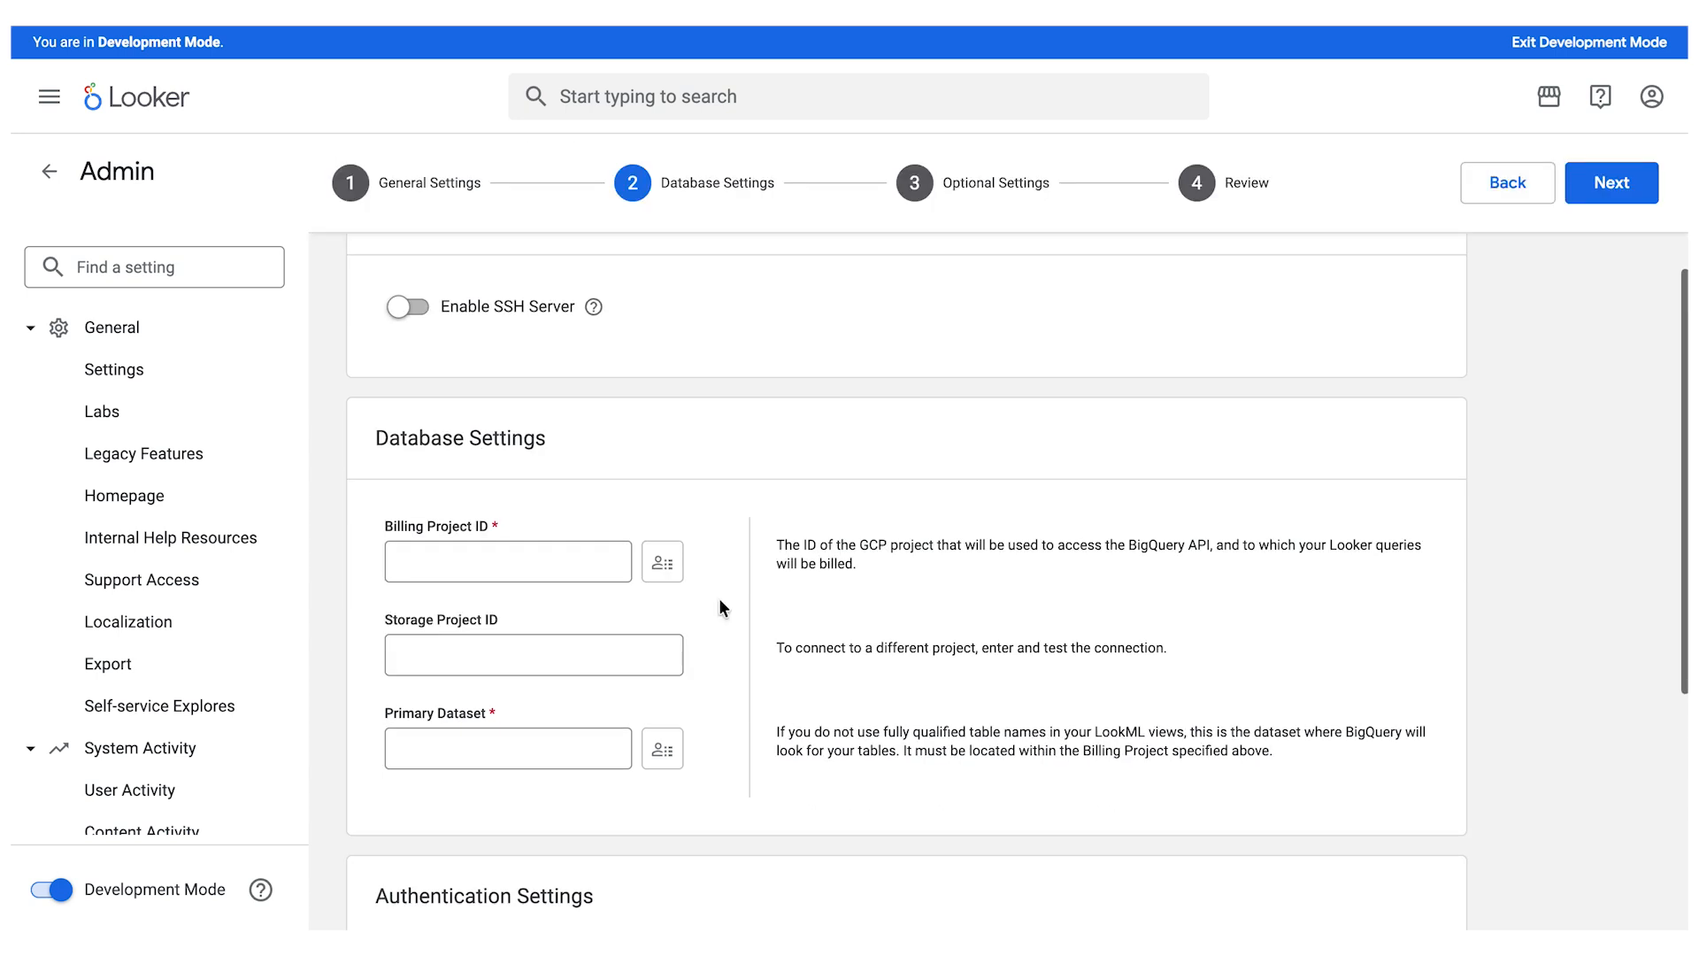
left_click(542, 569)
left_click(567, 611)
left_click(854, 474)
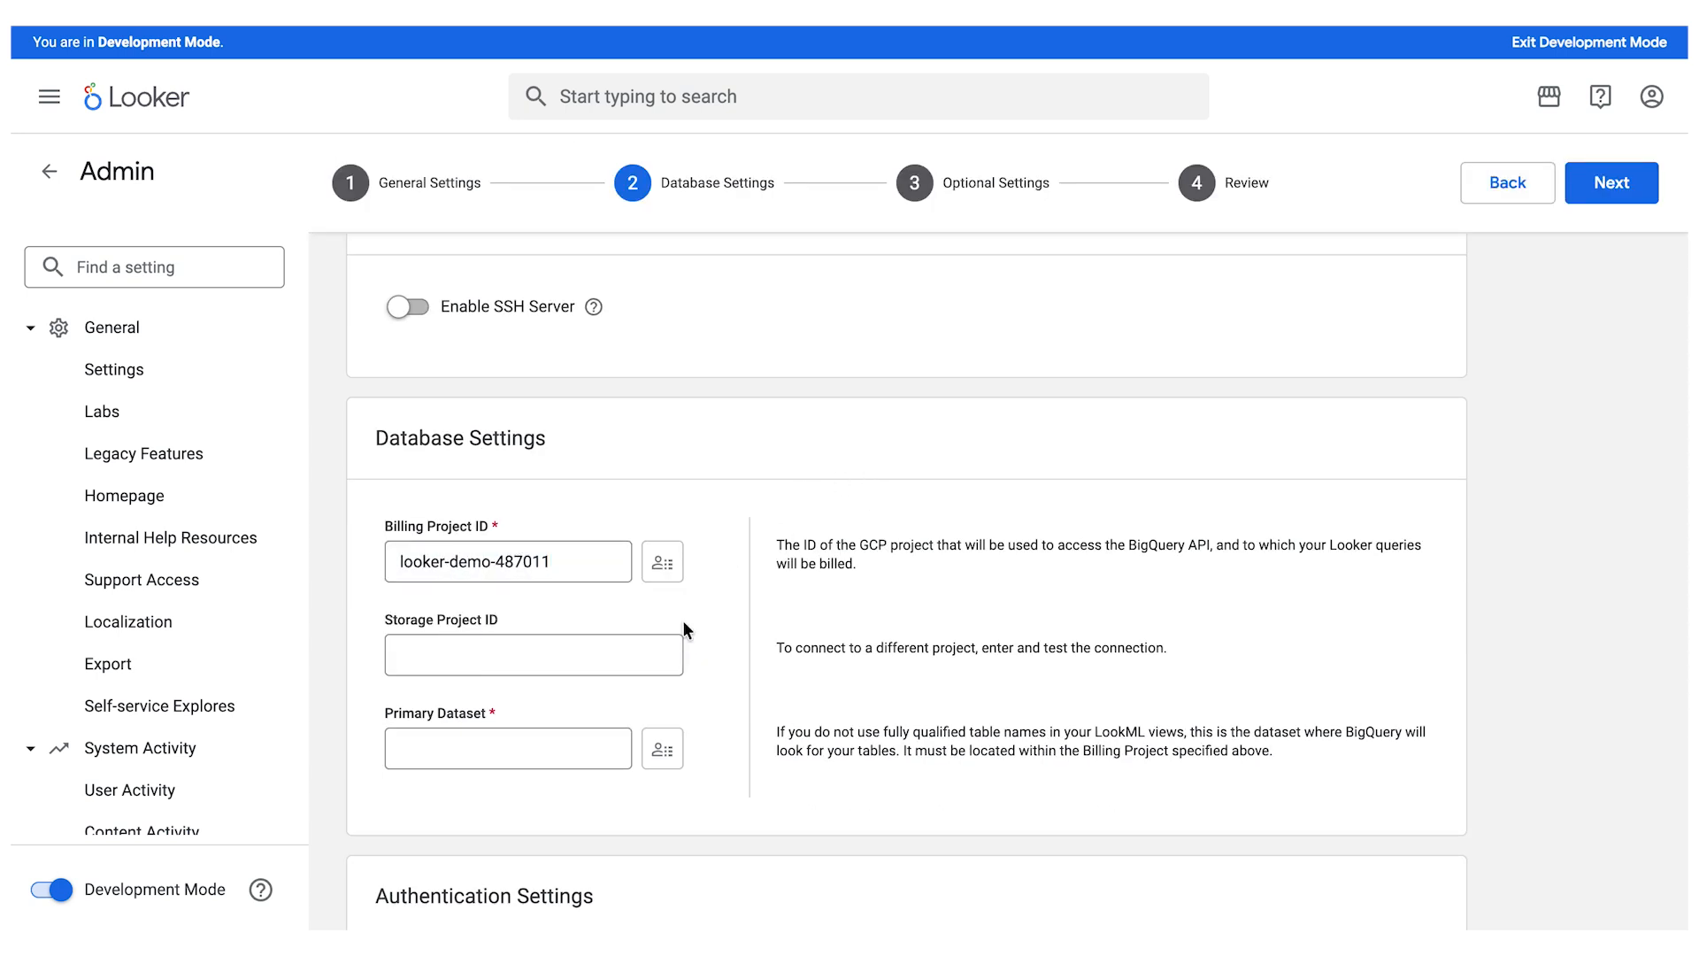
- Set the connection's primary dataset to google_analytics
scroll(472, 763, "down", 1)
left_click(455, 723)
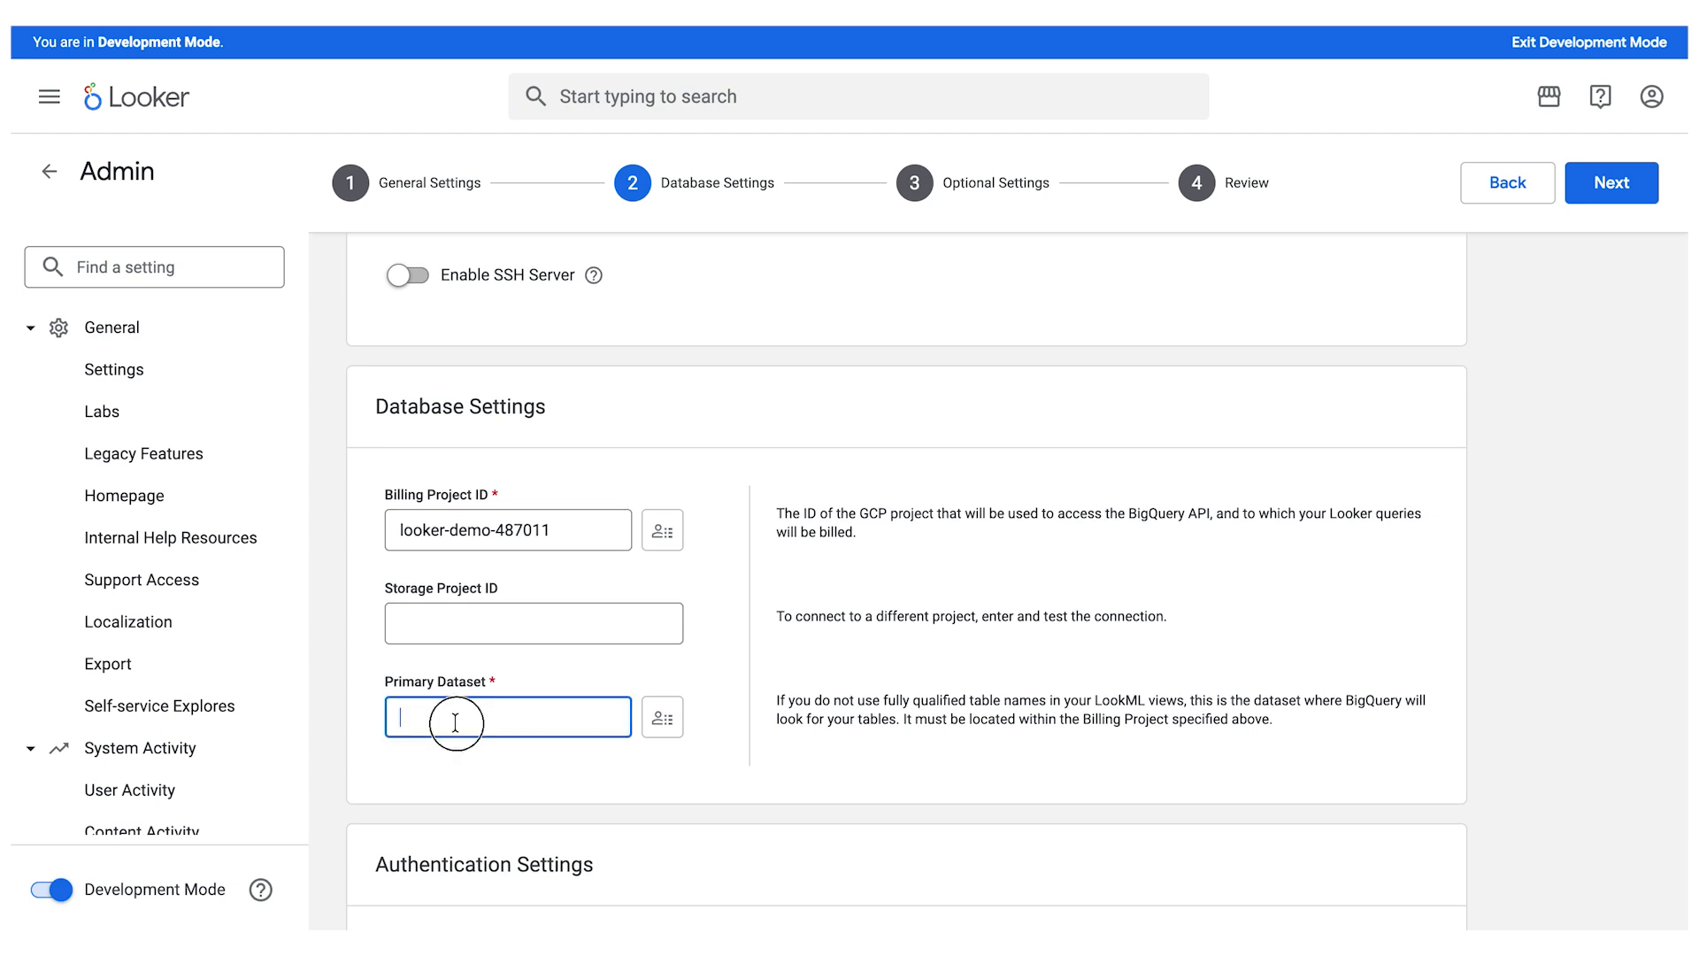
type("g")
left_click(595, 770)
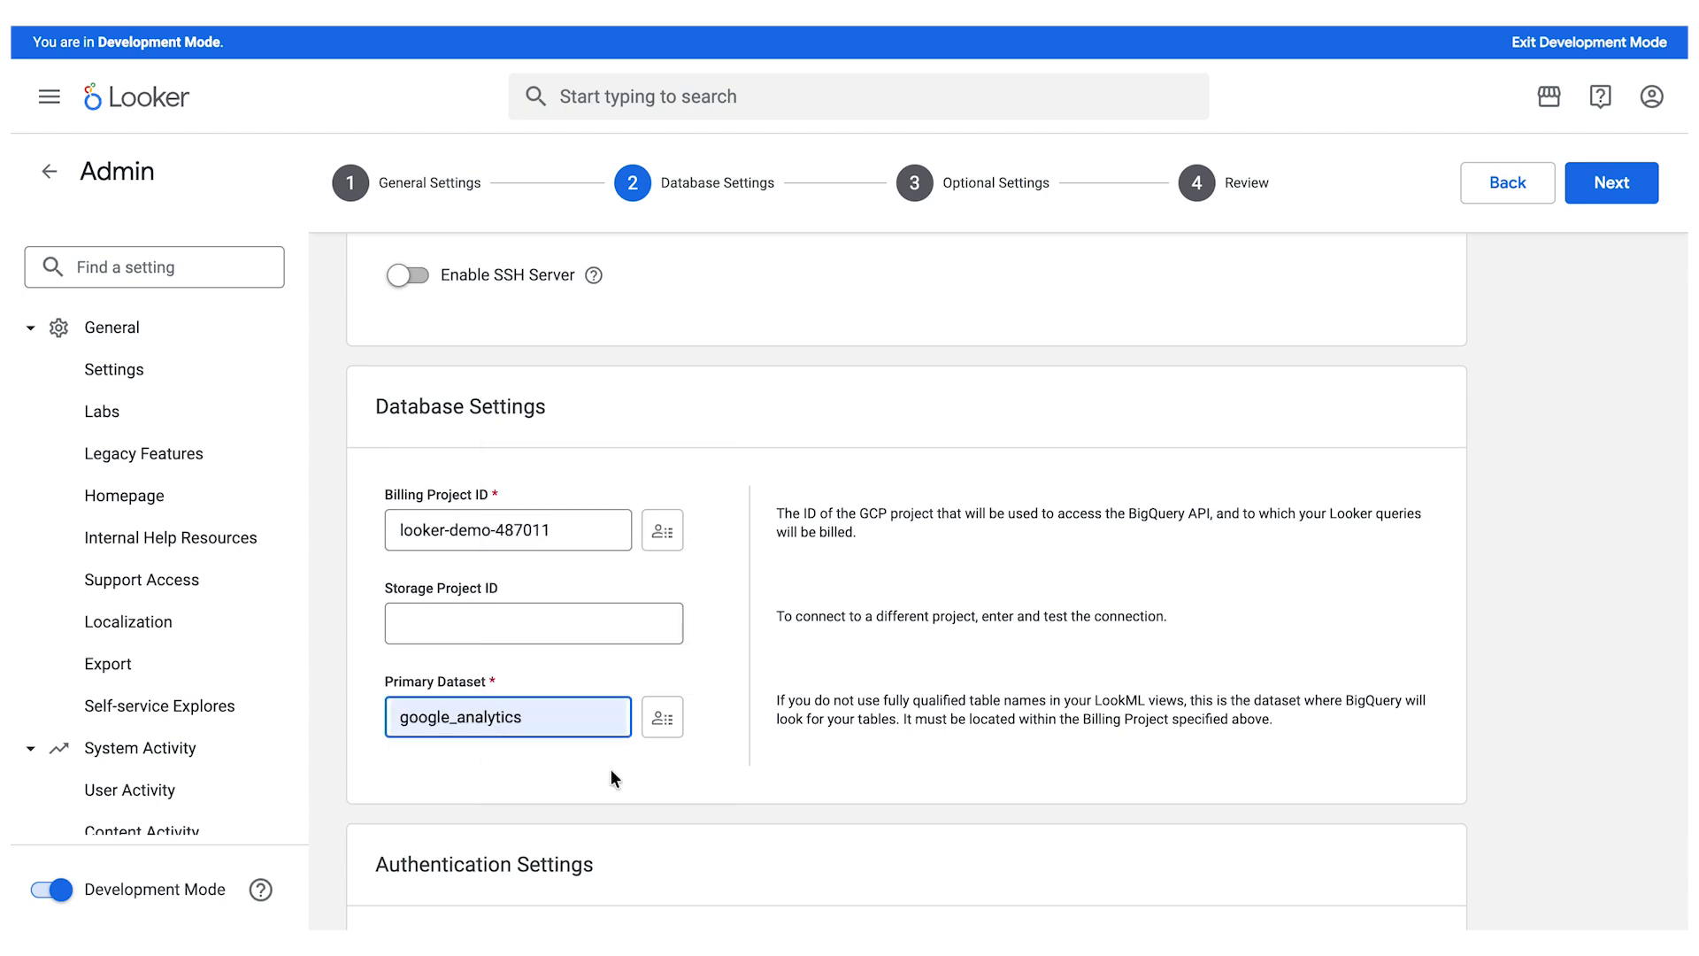
left_click(1214, 629)
- Upload the service account certificate file for the Service Account authentication method
scroll(1214, 629, "down", 5)
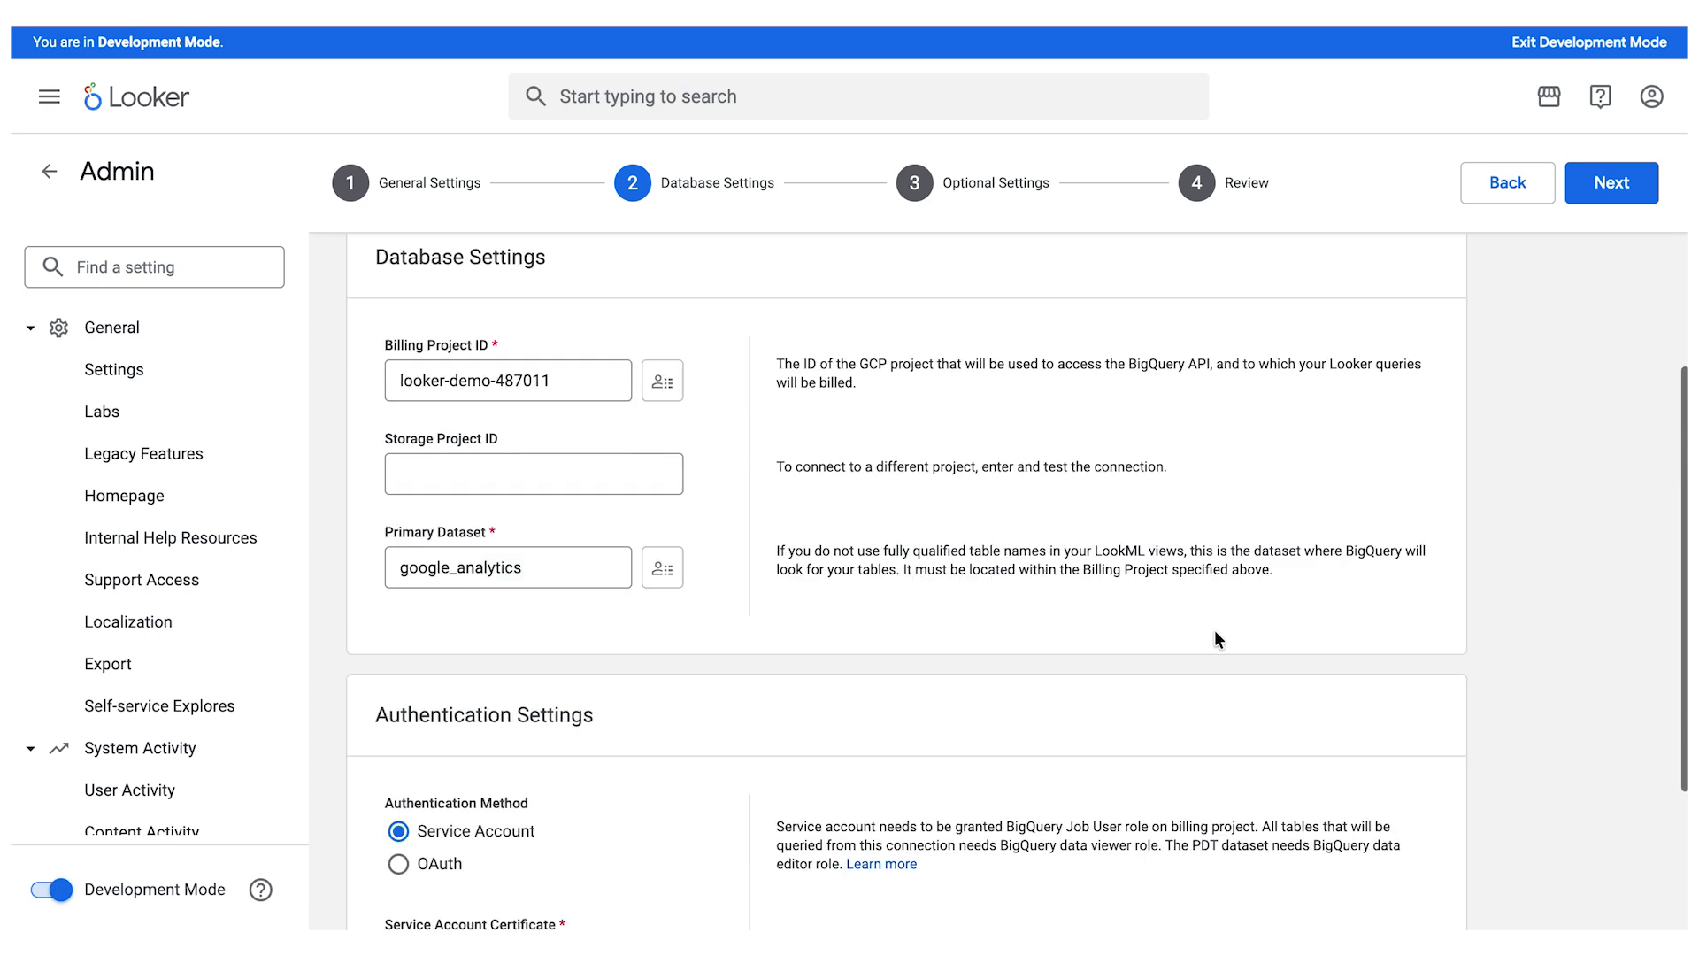
scroll(1214, 629, "down", 3)
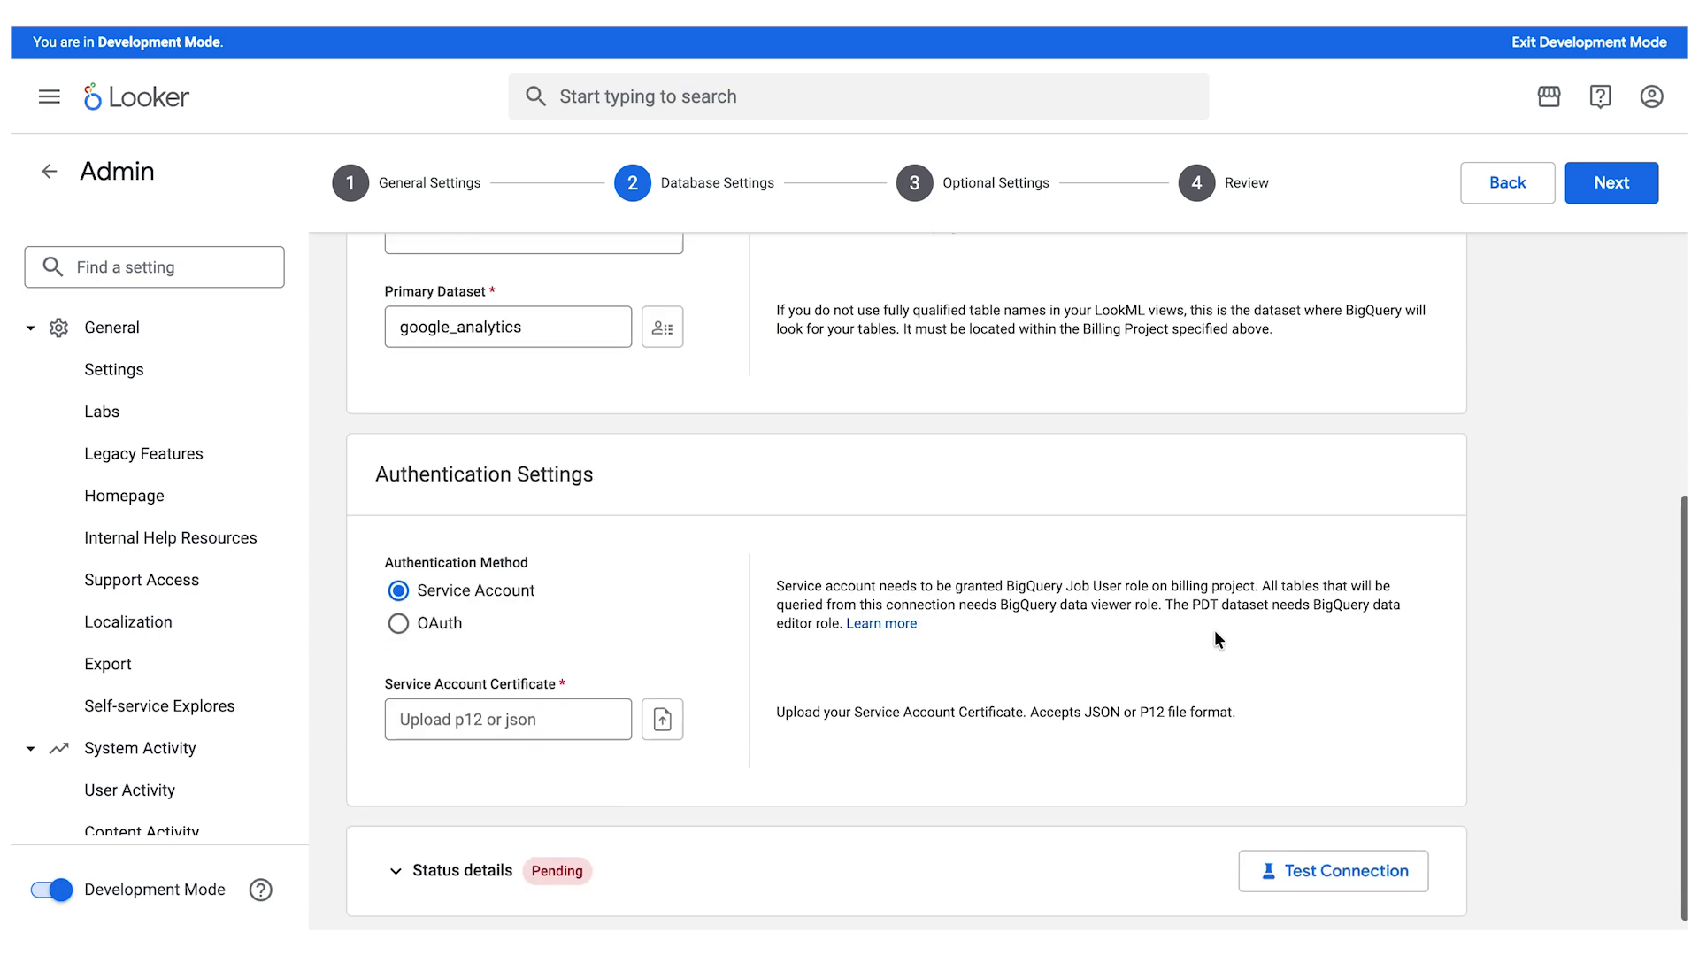
left_click(664, 717)
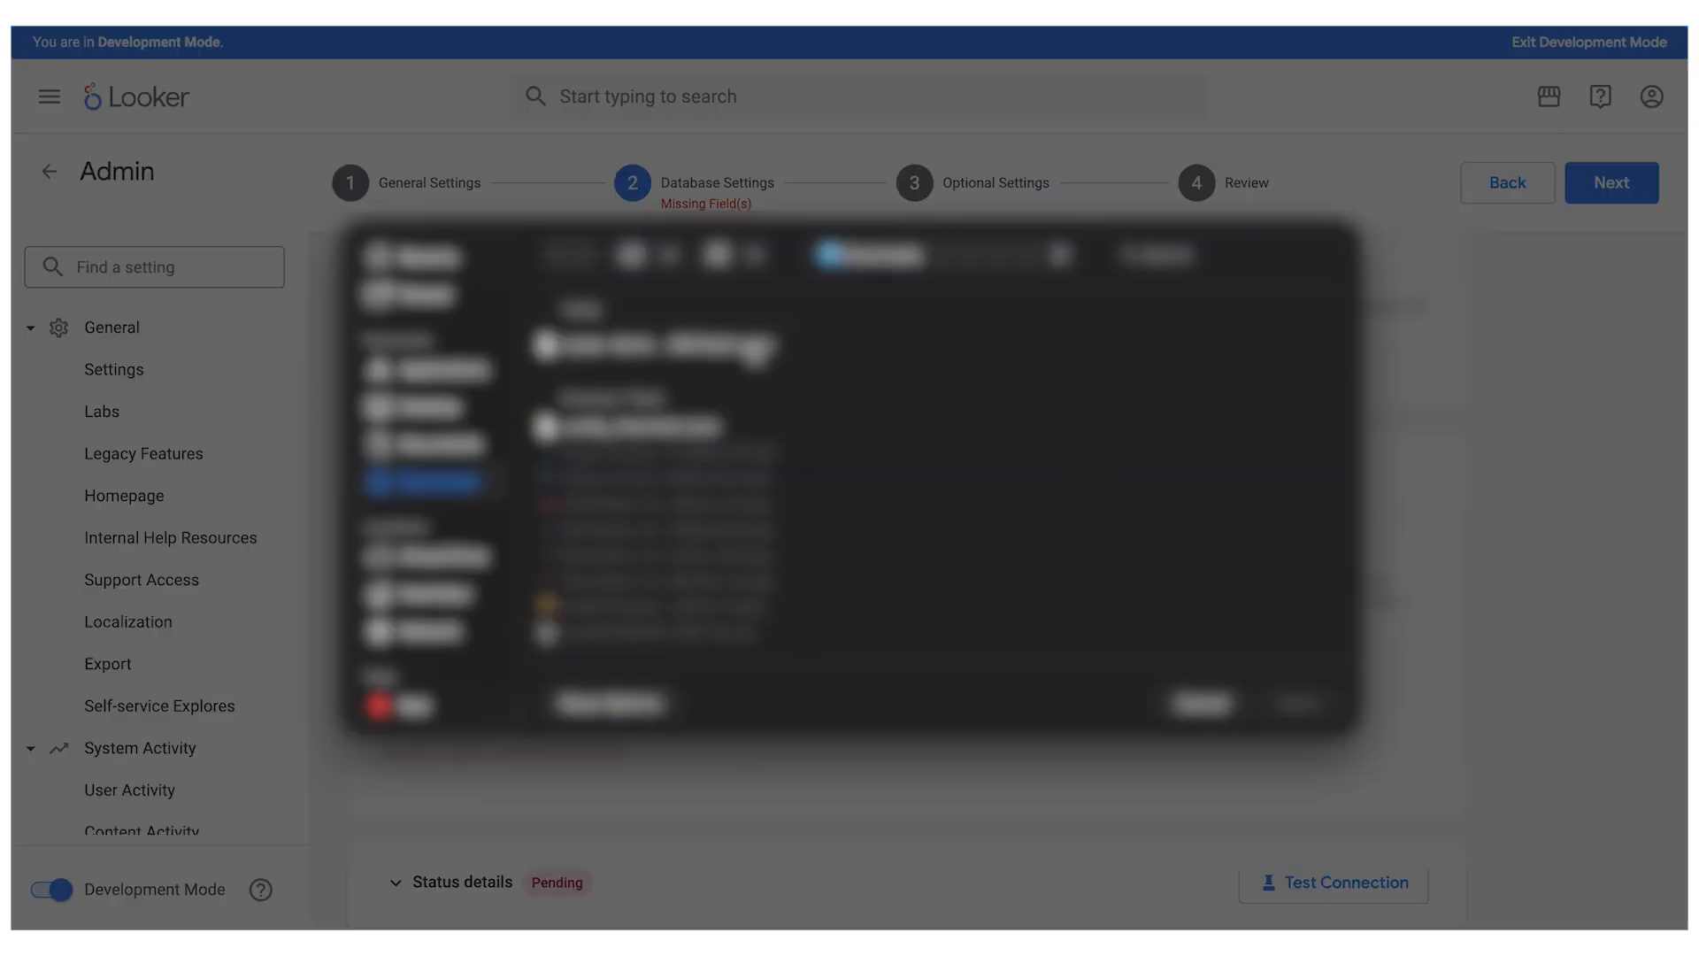
left_click(756, 345)
left_click(1298, 707)
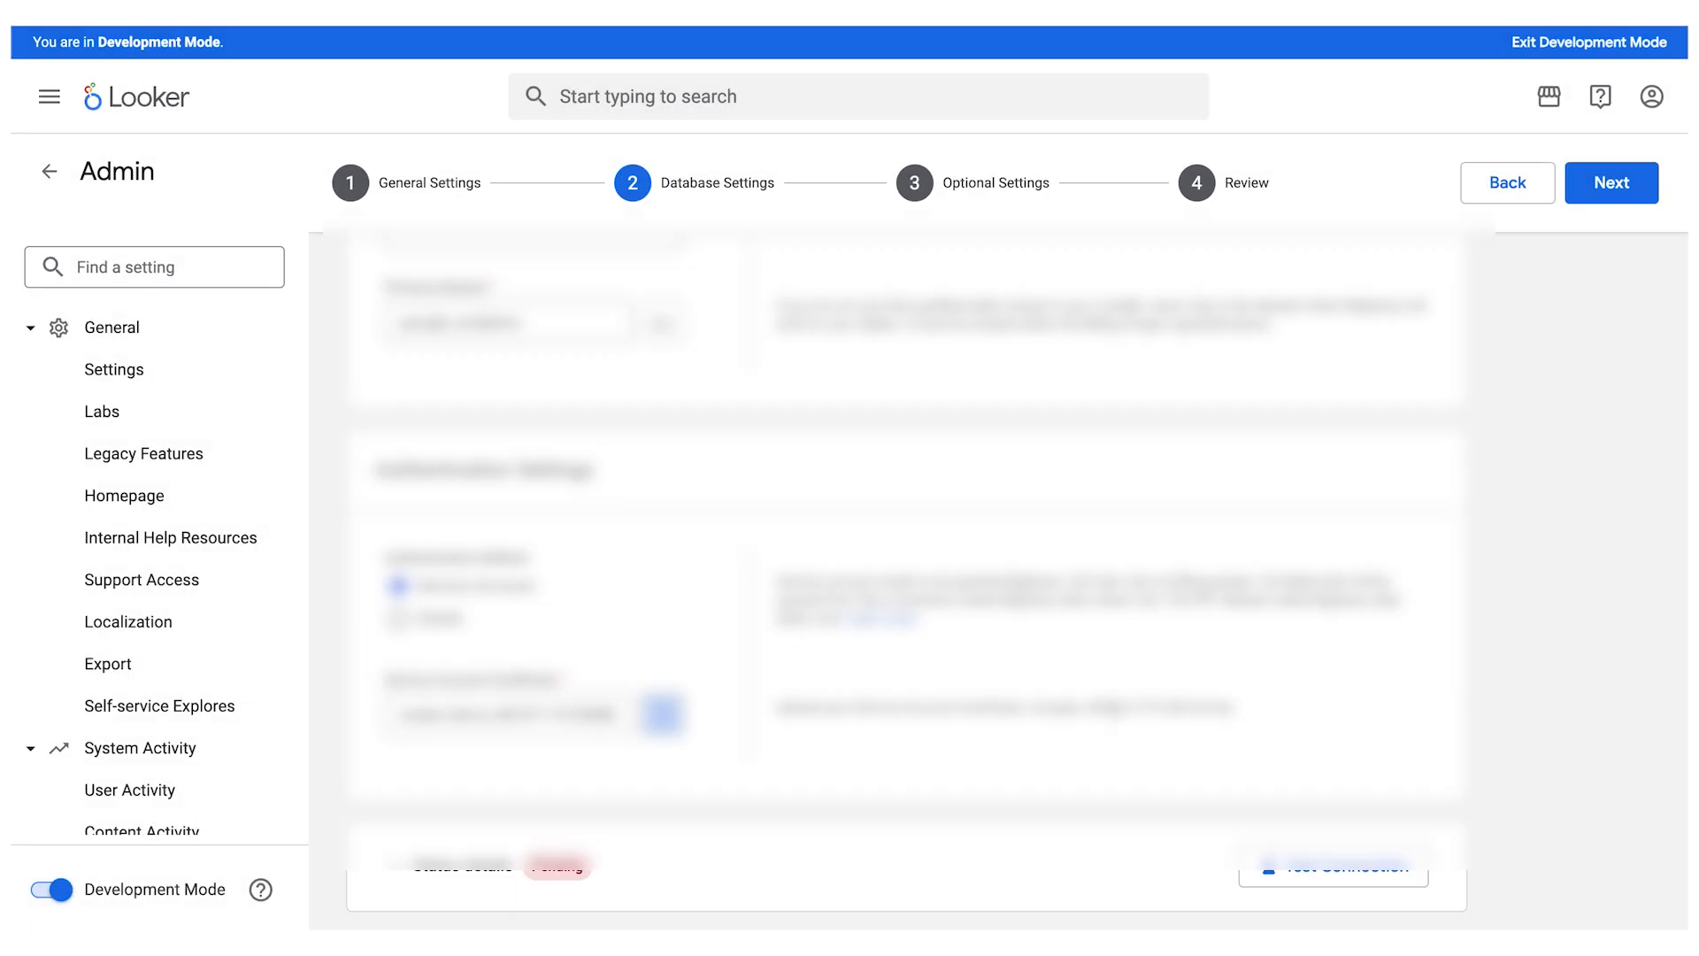
- In the optional settings, set the database time zone to UTC and the query time zone to Europe - Amsterdam
left_click(924, 189)
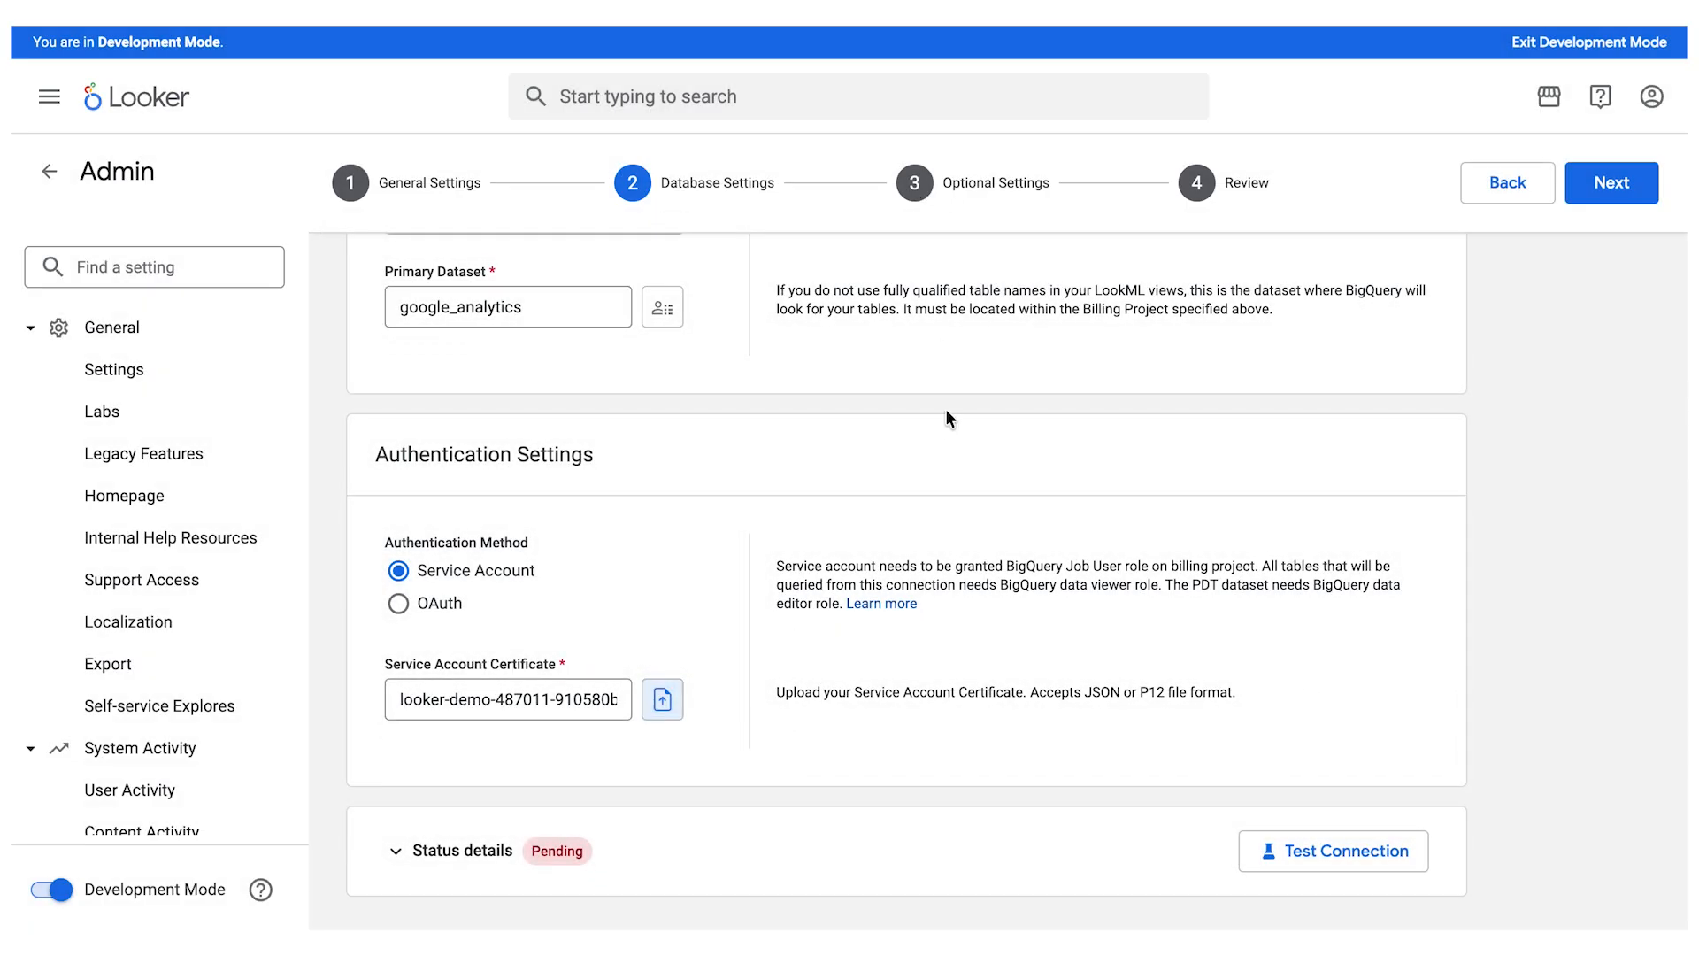
left_click(916, 183)
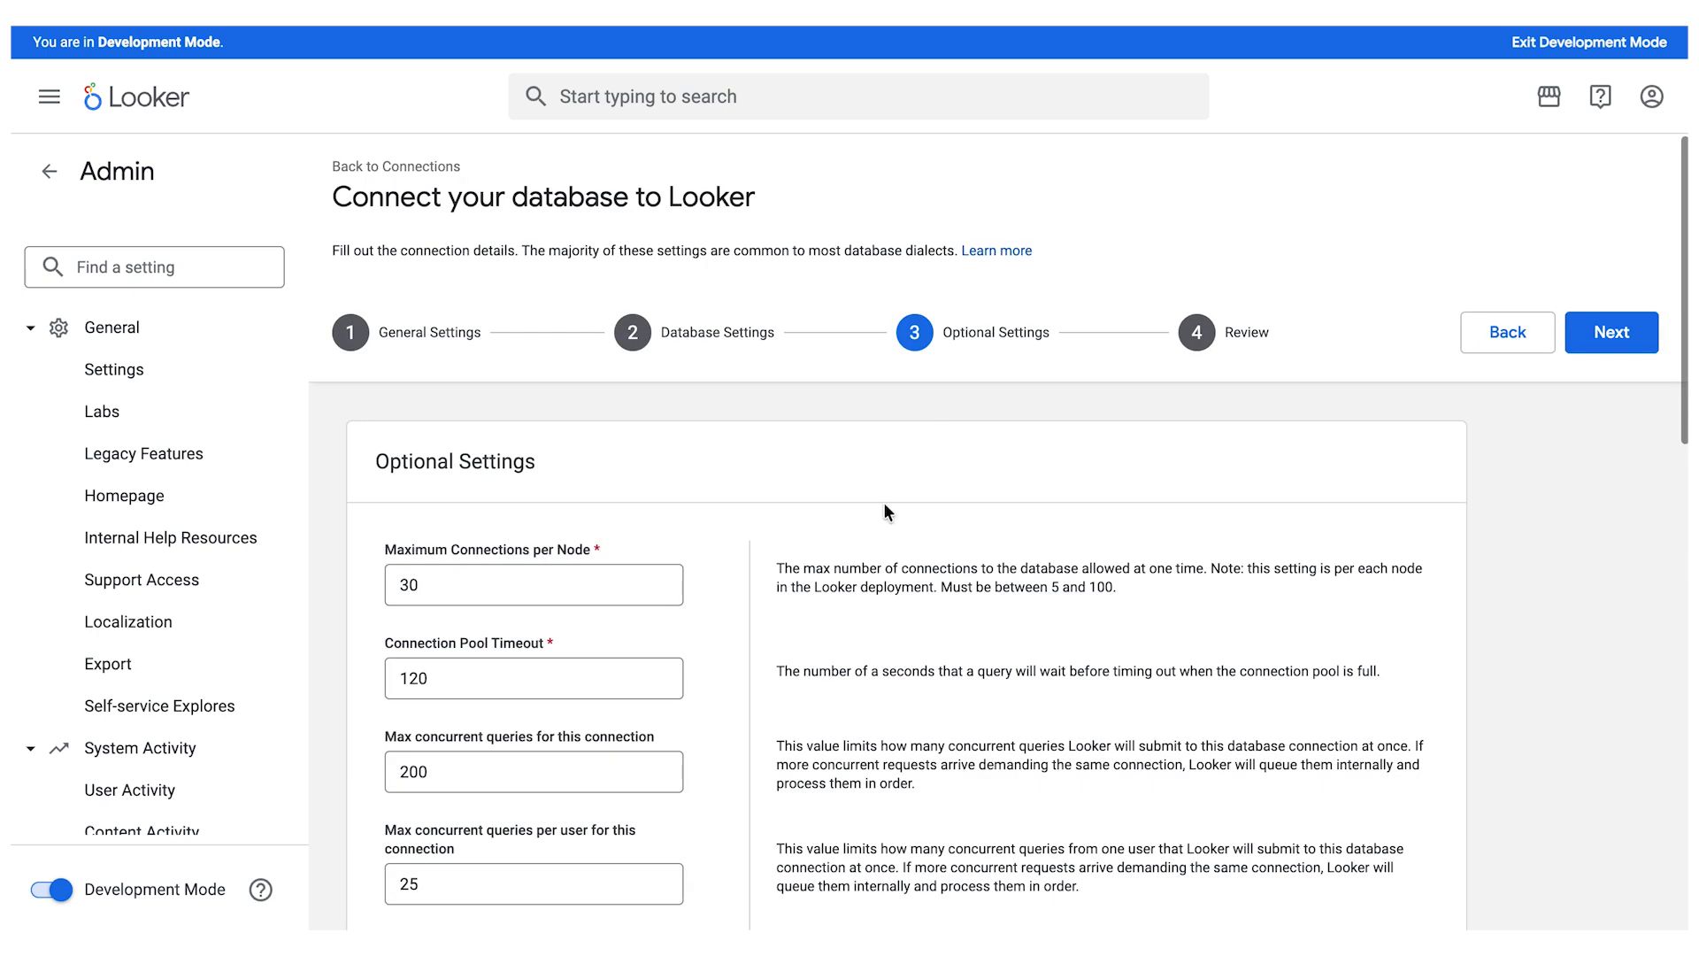
scroll(884, 504, "down", 10)
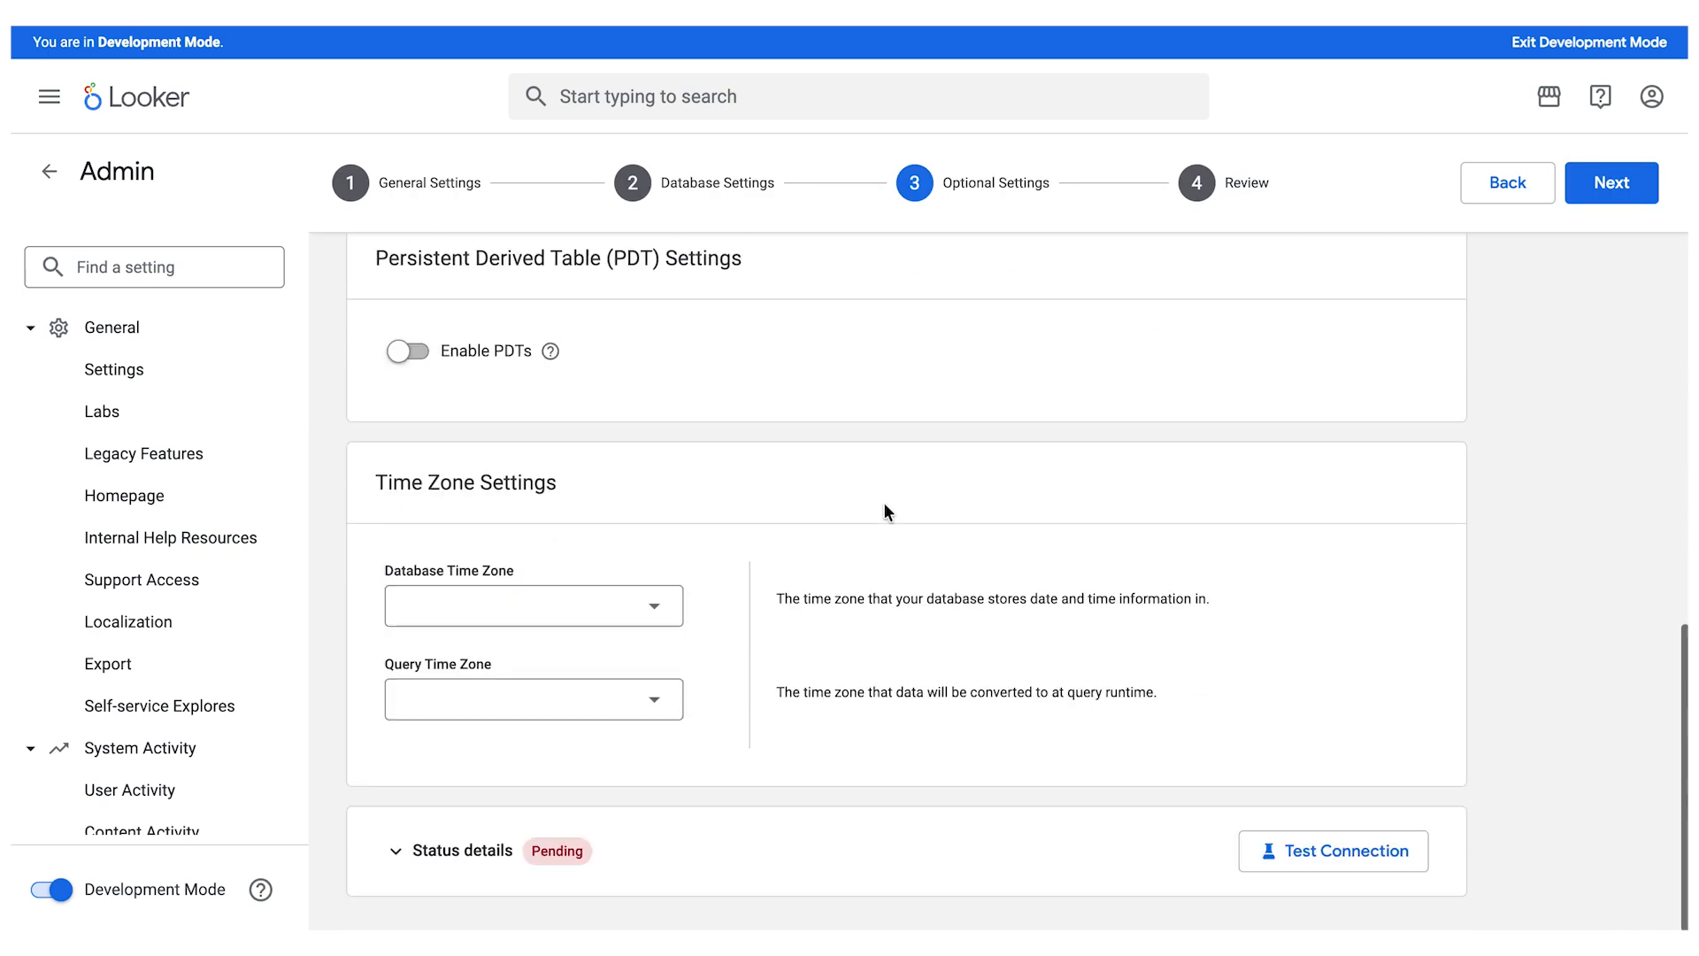
left_click(650, 611)
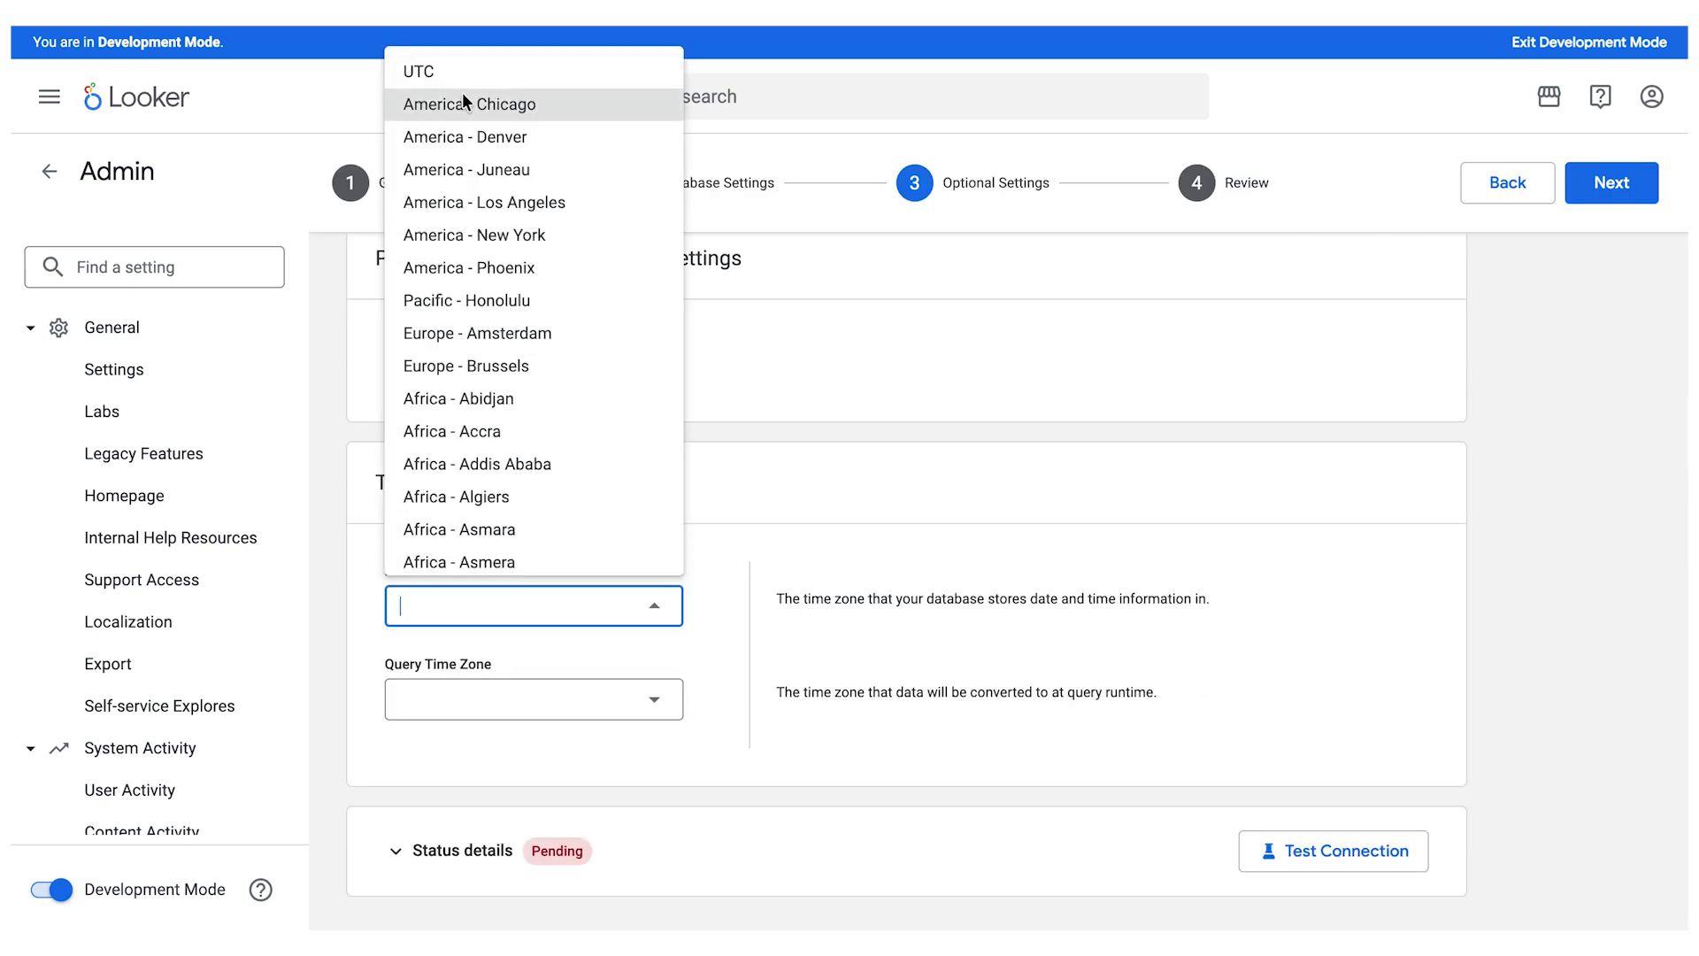
left_click(453, 69)
left_click(648, 708)
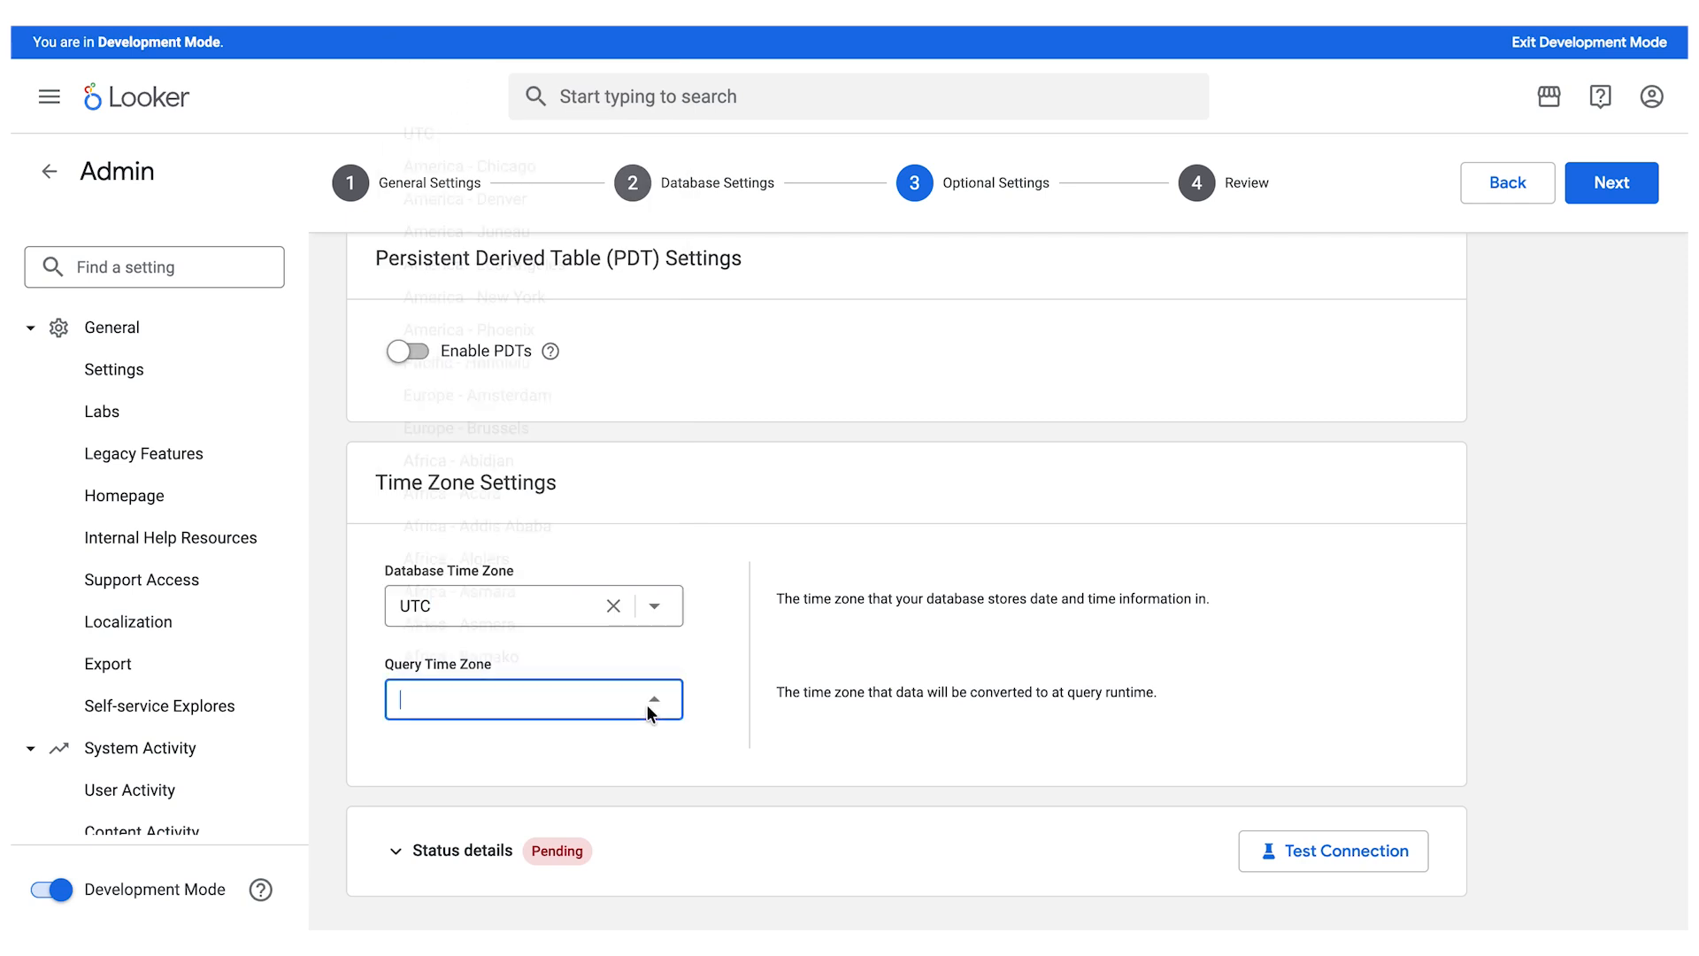
left_click(534, 391)
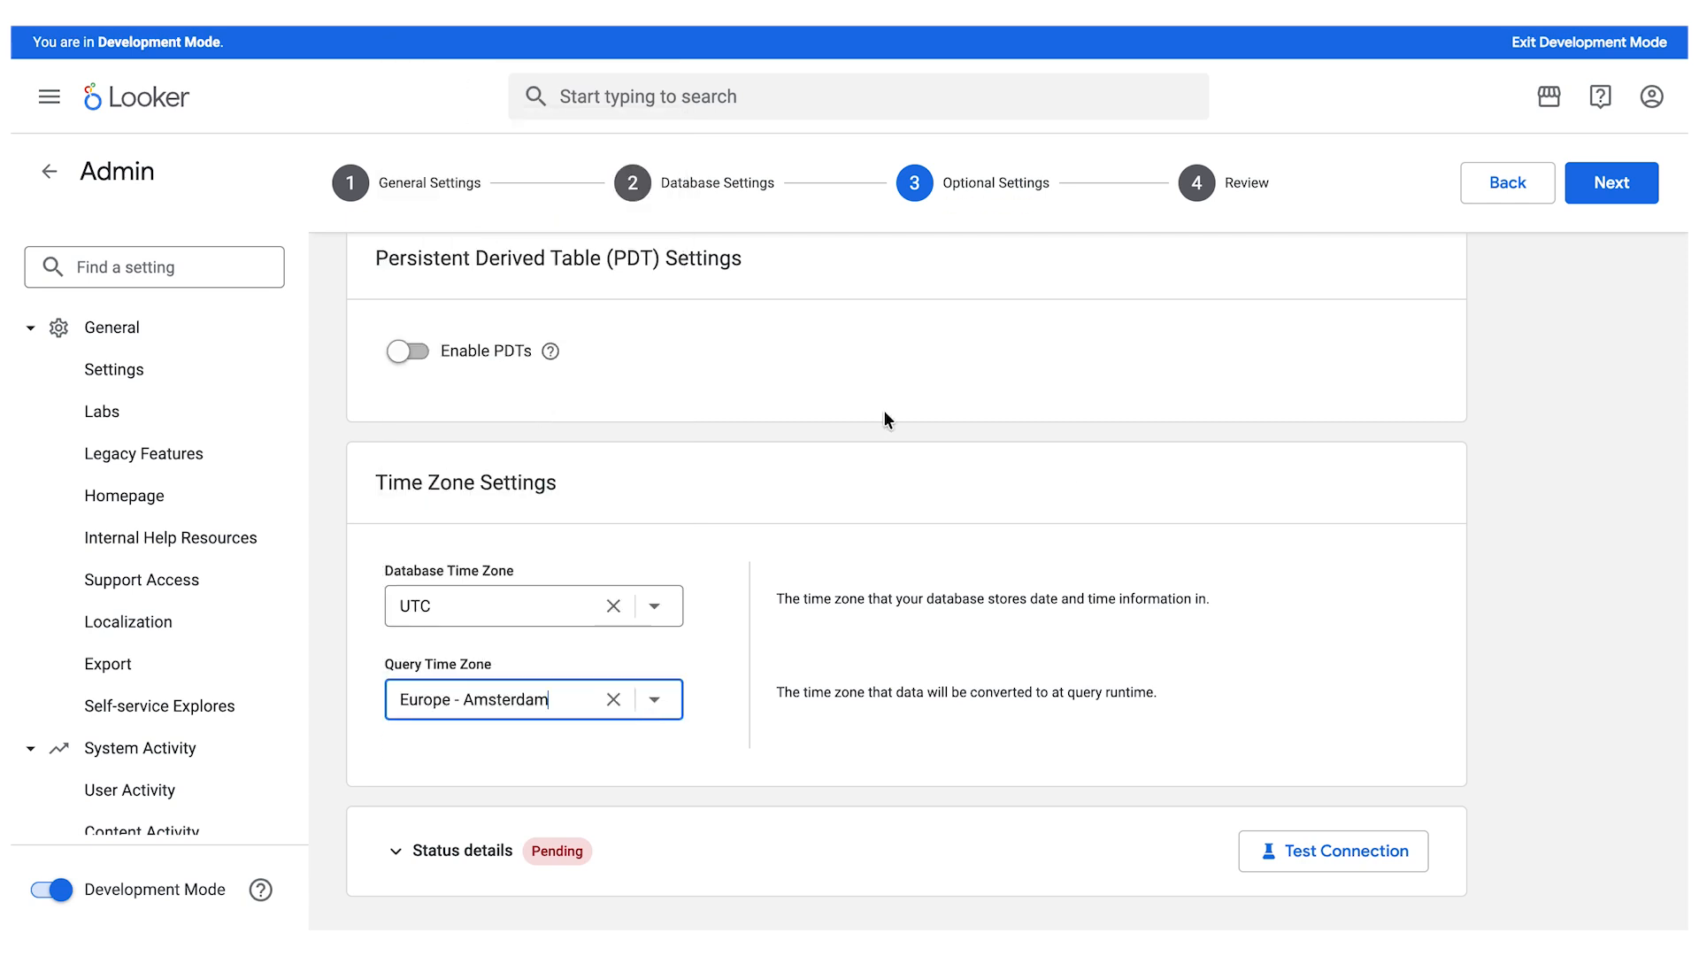
left_click(1075, 484)
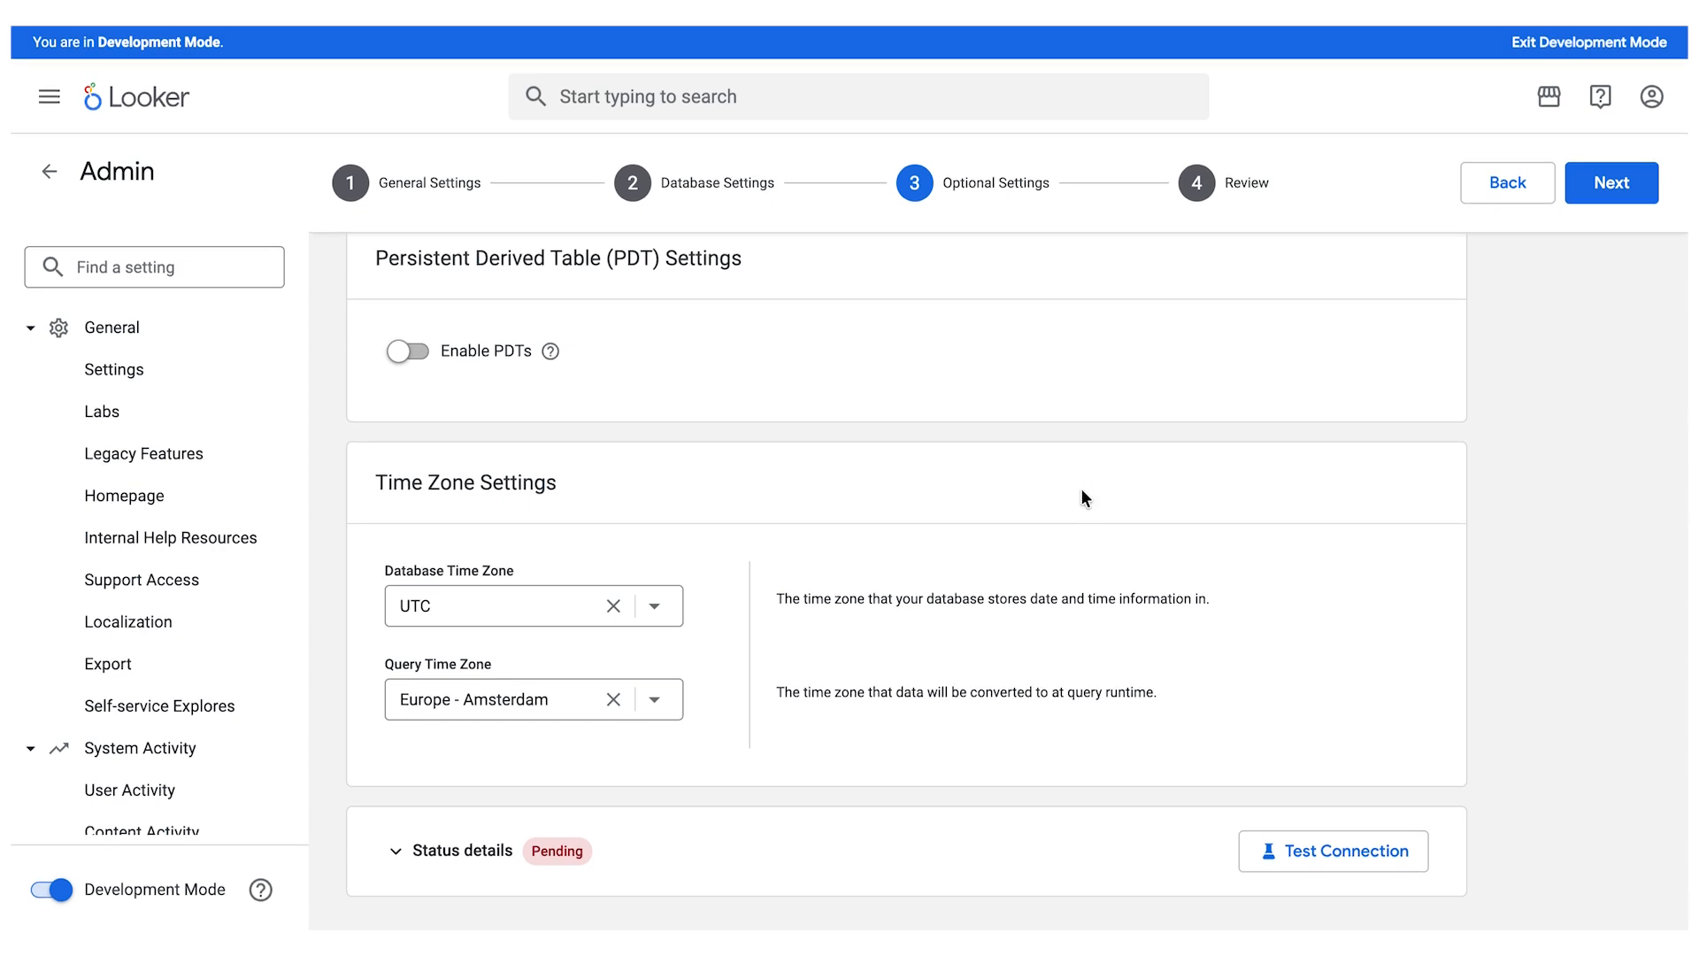
- Test the ga_demo connection and save it from the review stage, returning to the connections list
left_click(1324, 852)
scroll(1200, 534, "down", 1)
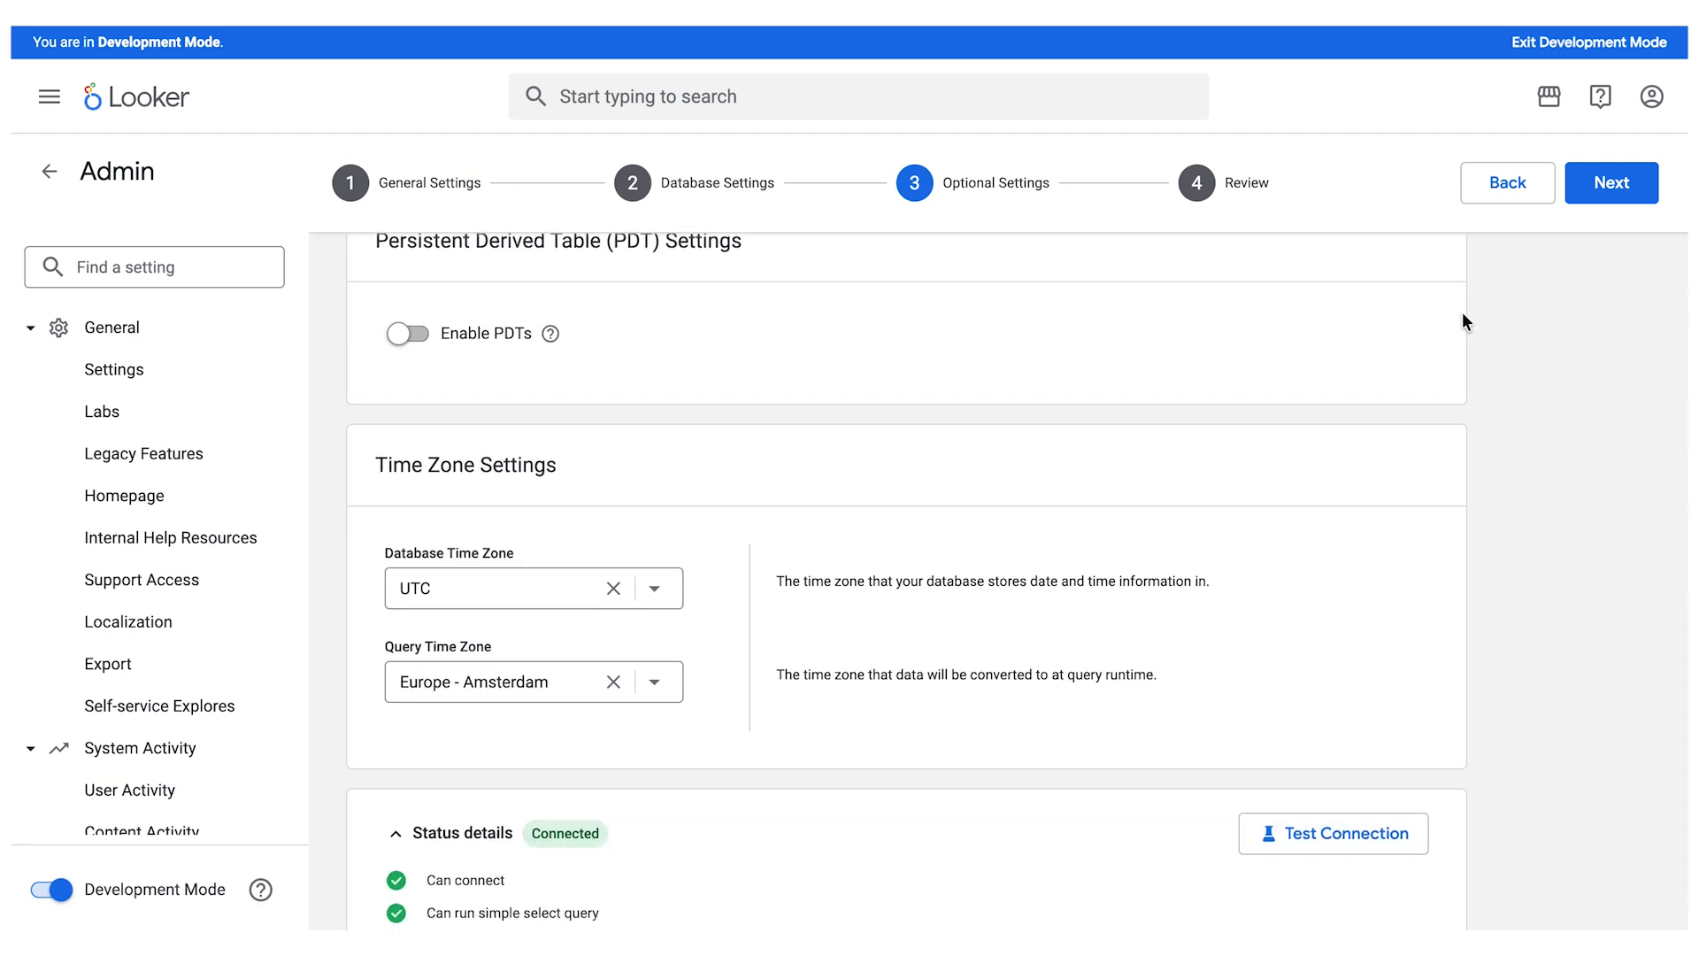
left_click(1195, 182)
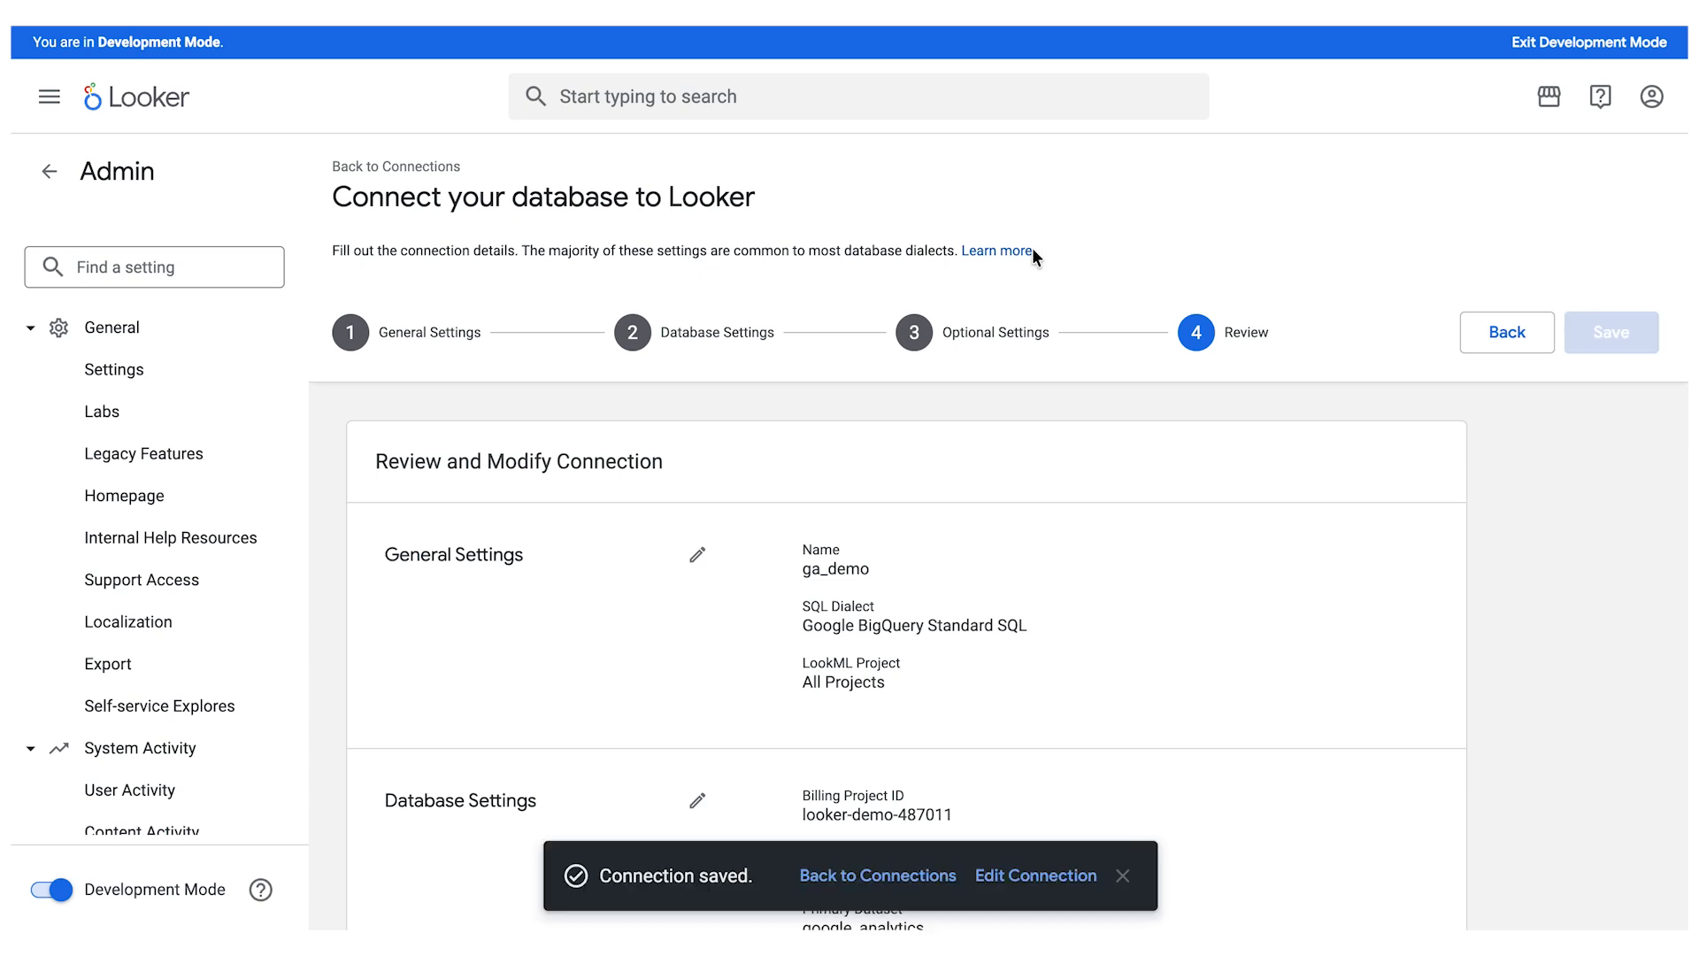
left_click(888, 875)
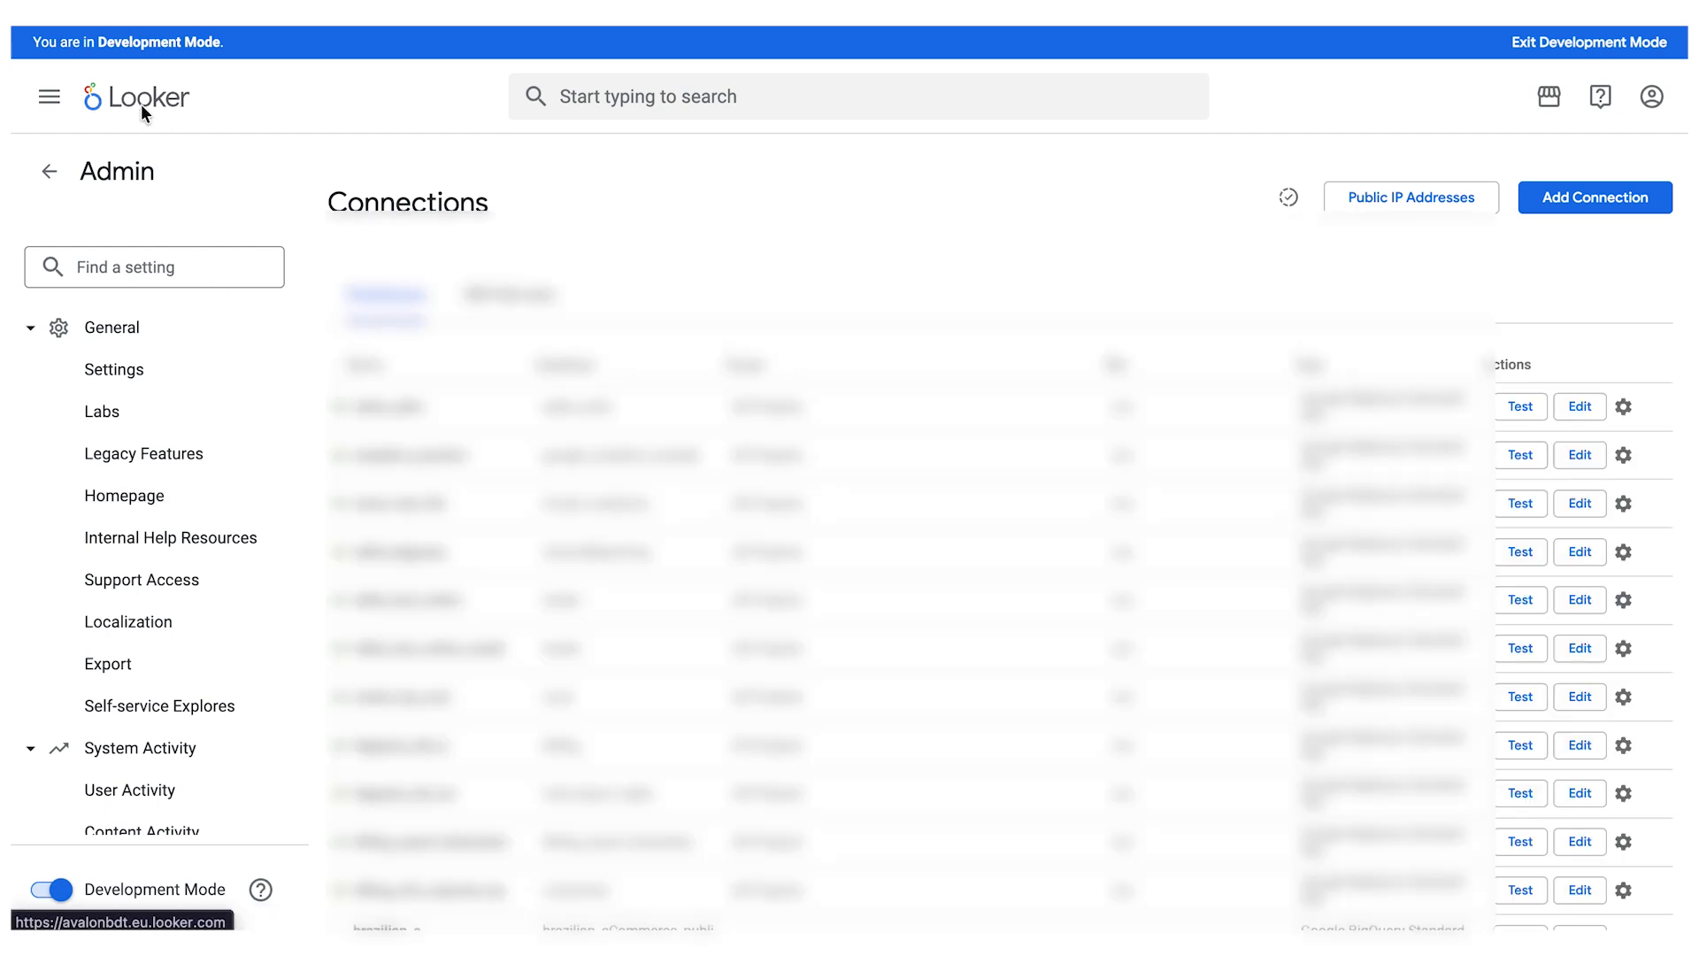
- Return to the home page and start creating a new LookML model
left_click(141, 103)
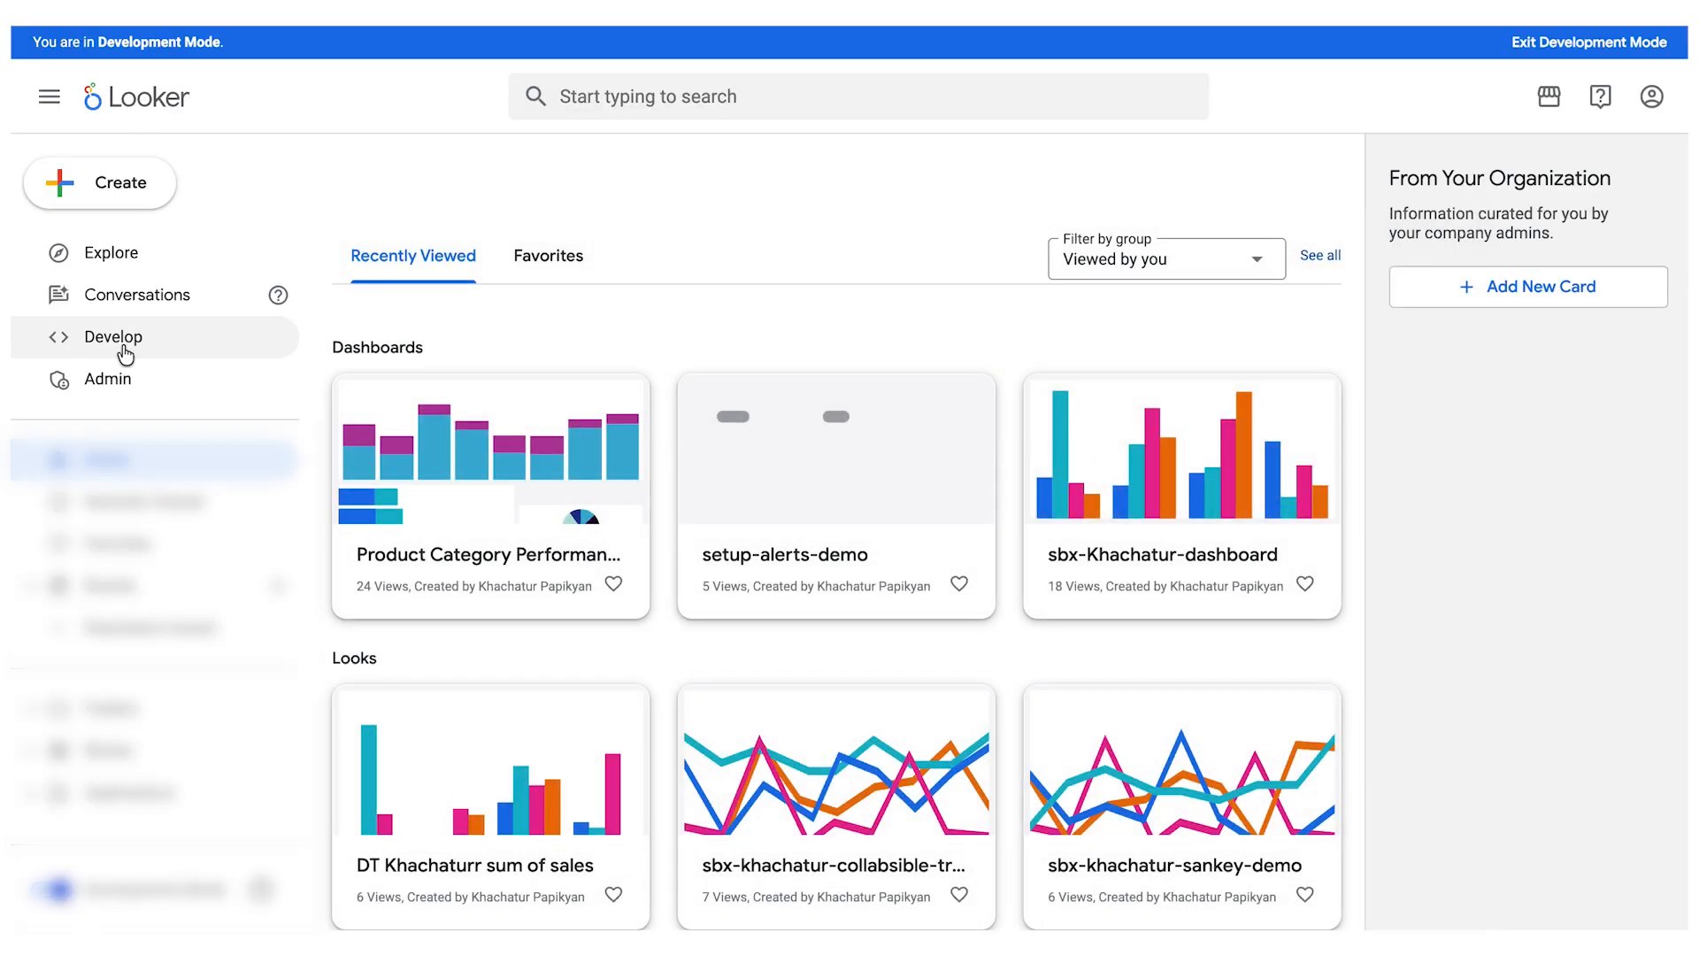
left_click(124, 350)
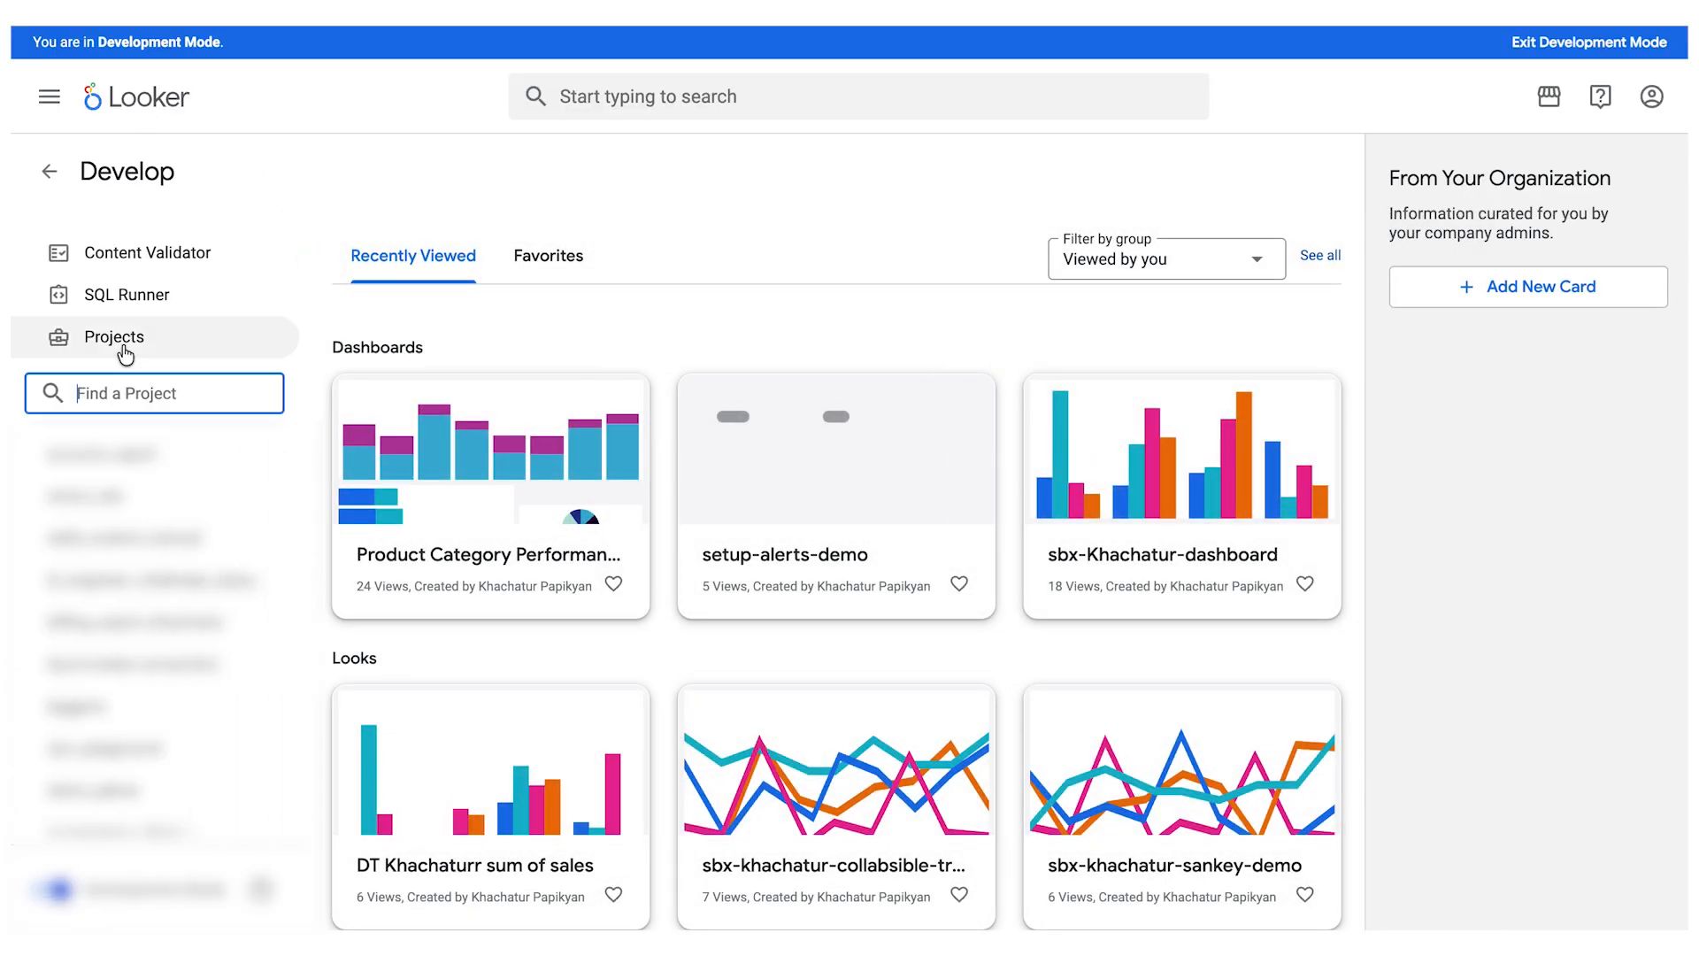
left_click(50, 171)
left_click(124, 187)
left_click(129, 458)
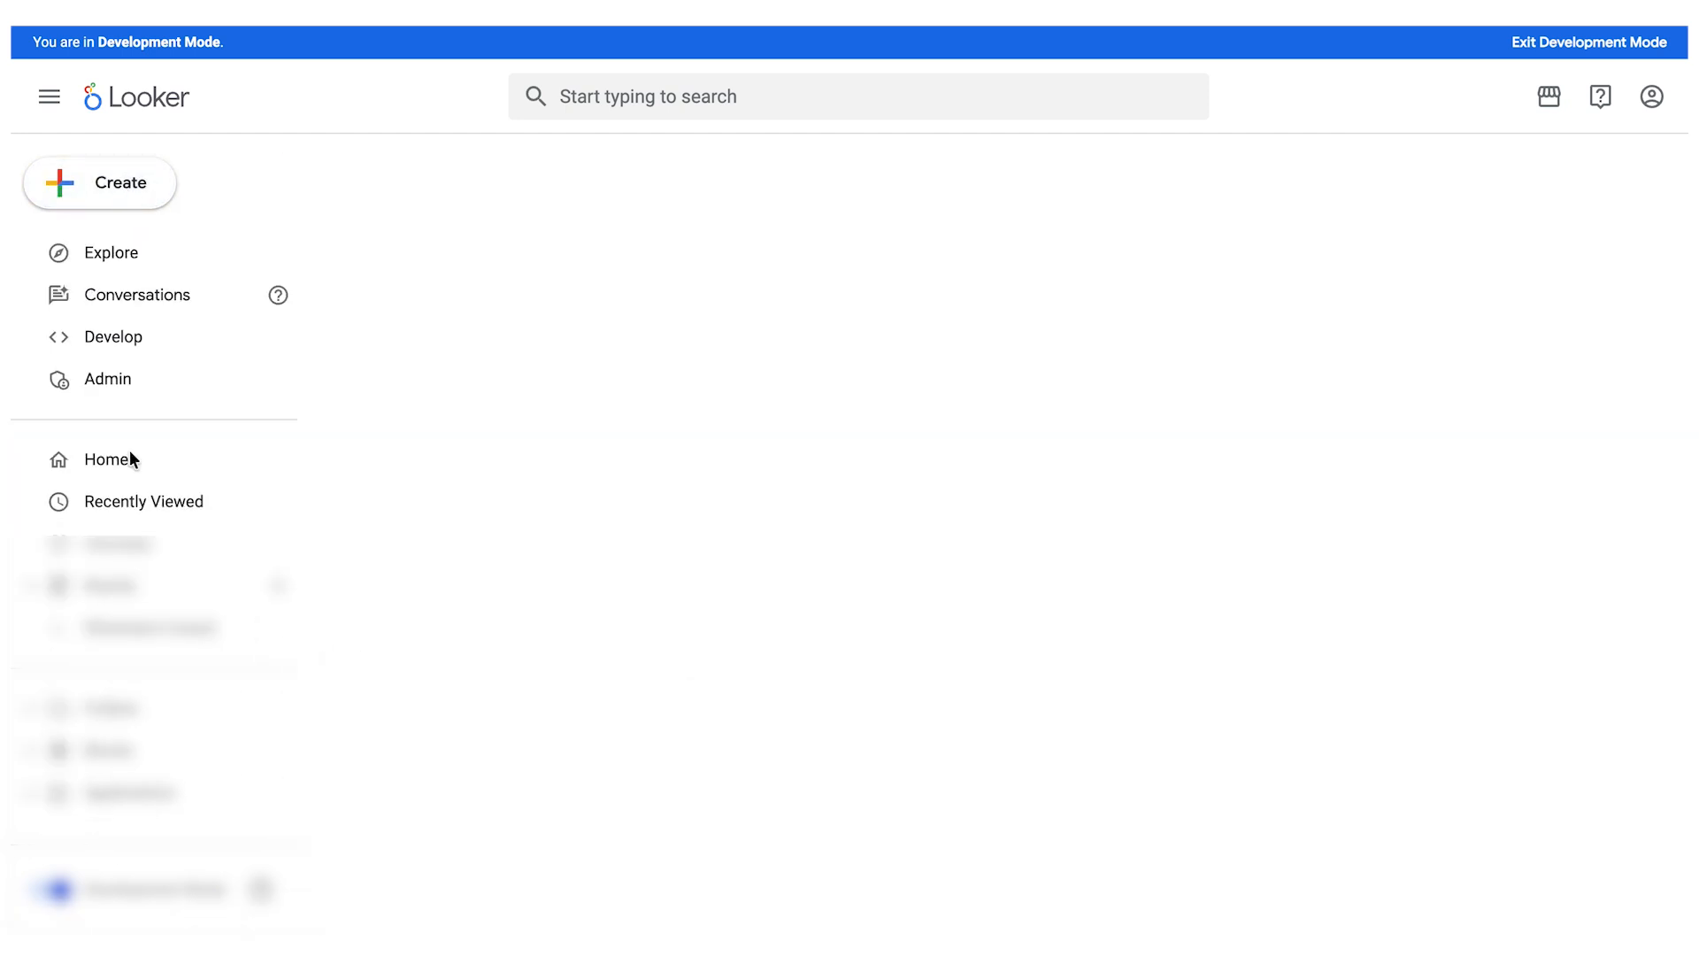
scroll(793, 659, "down", 1)
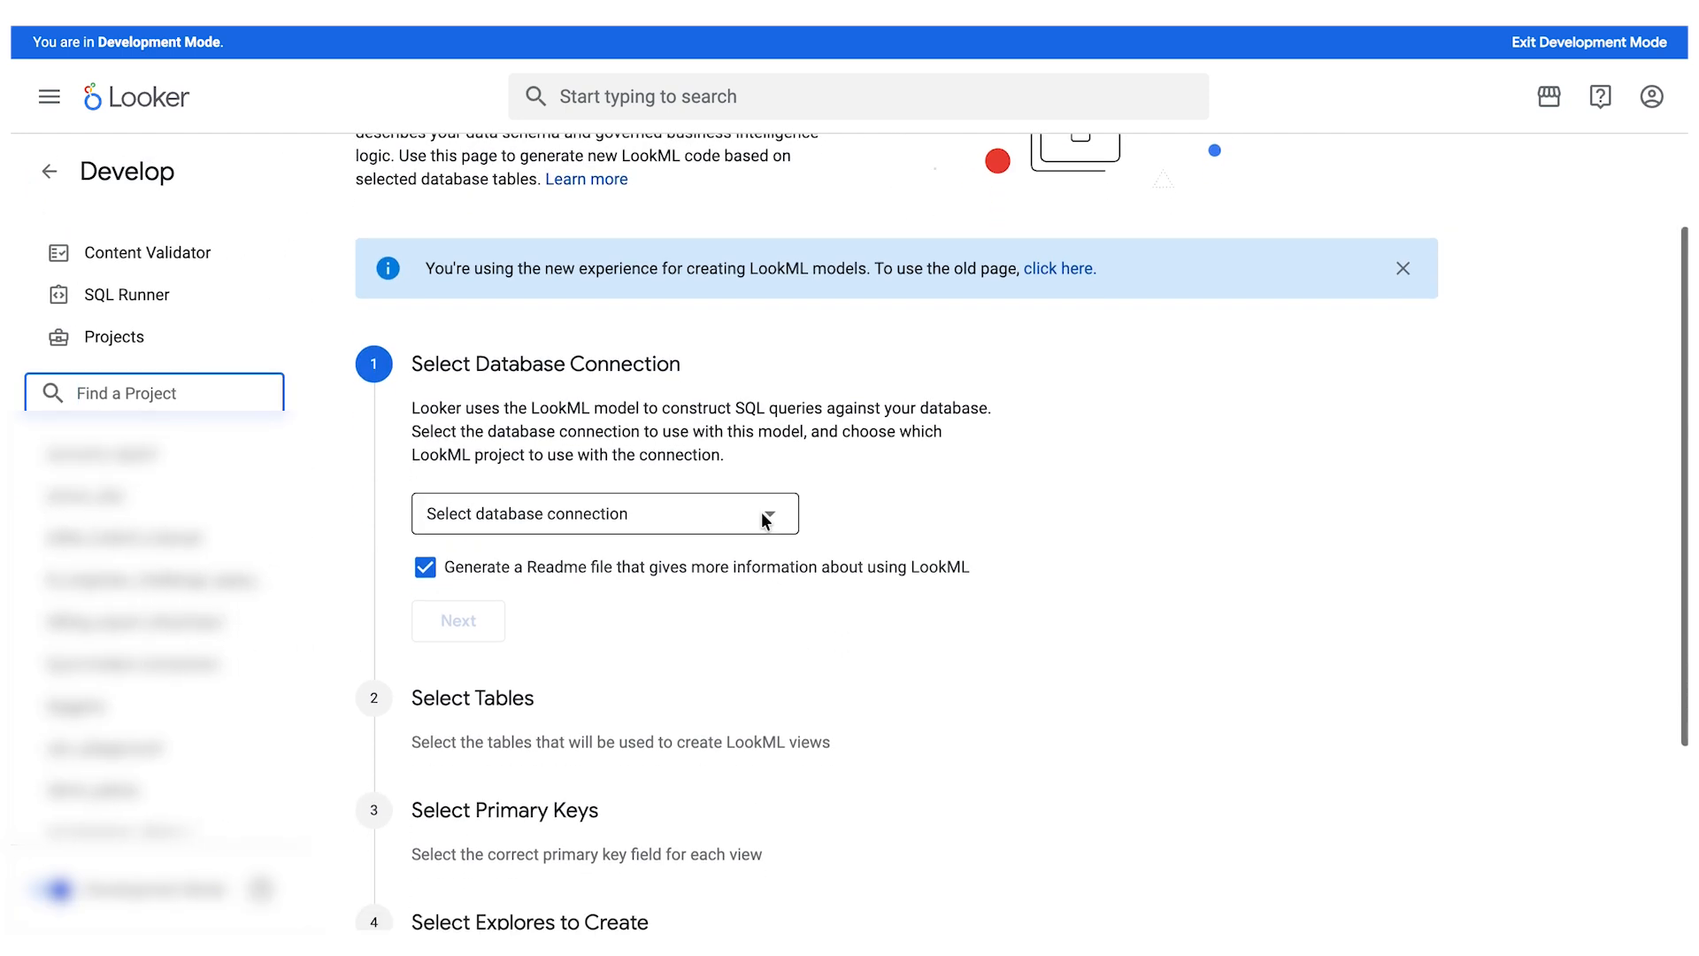
- Select the ga_demo database connection for the model and name its new LookML project ga_demo
left_click(770, 518)
scroll(635, 320, "down", 5)
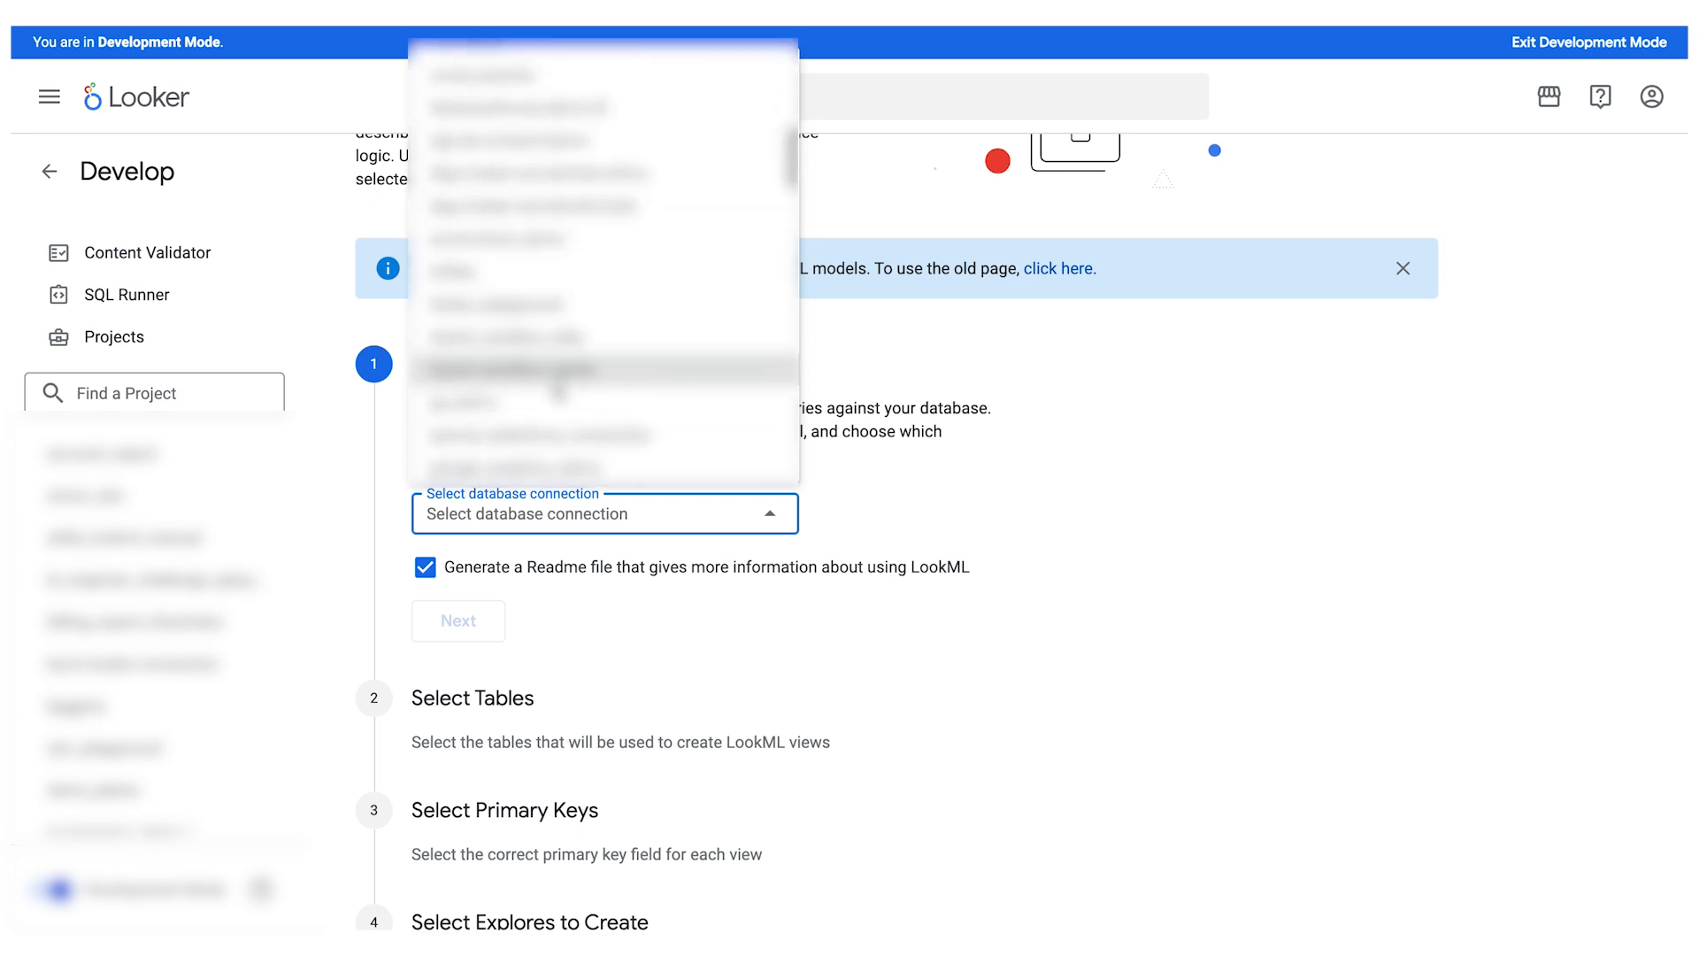
left_click(551, 403)
scroll(539, 443, "down", 3)
left_click(529, 539)
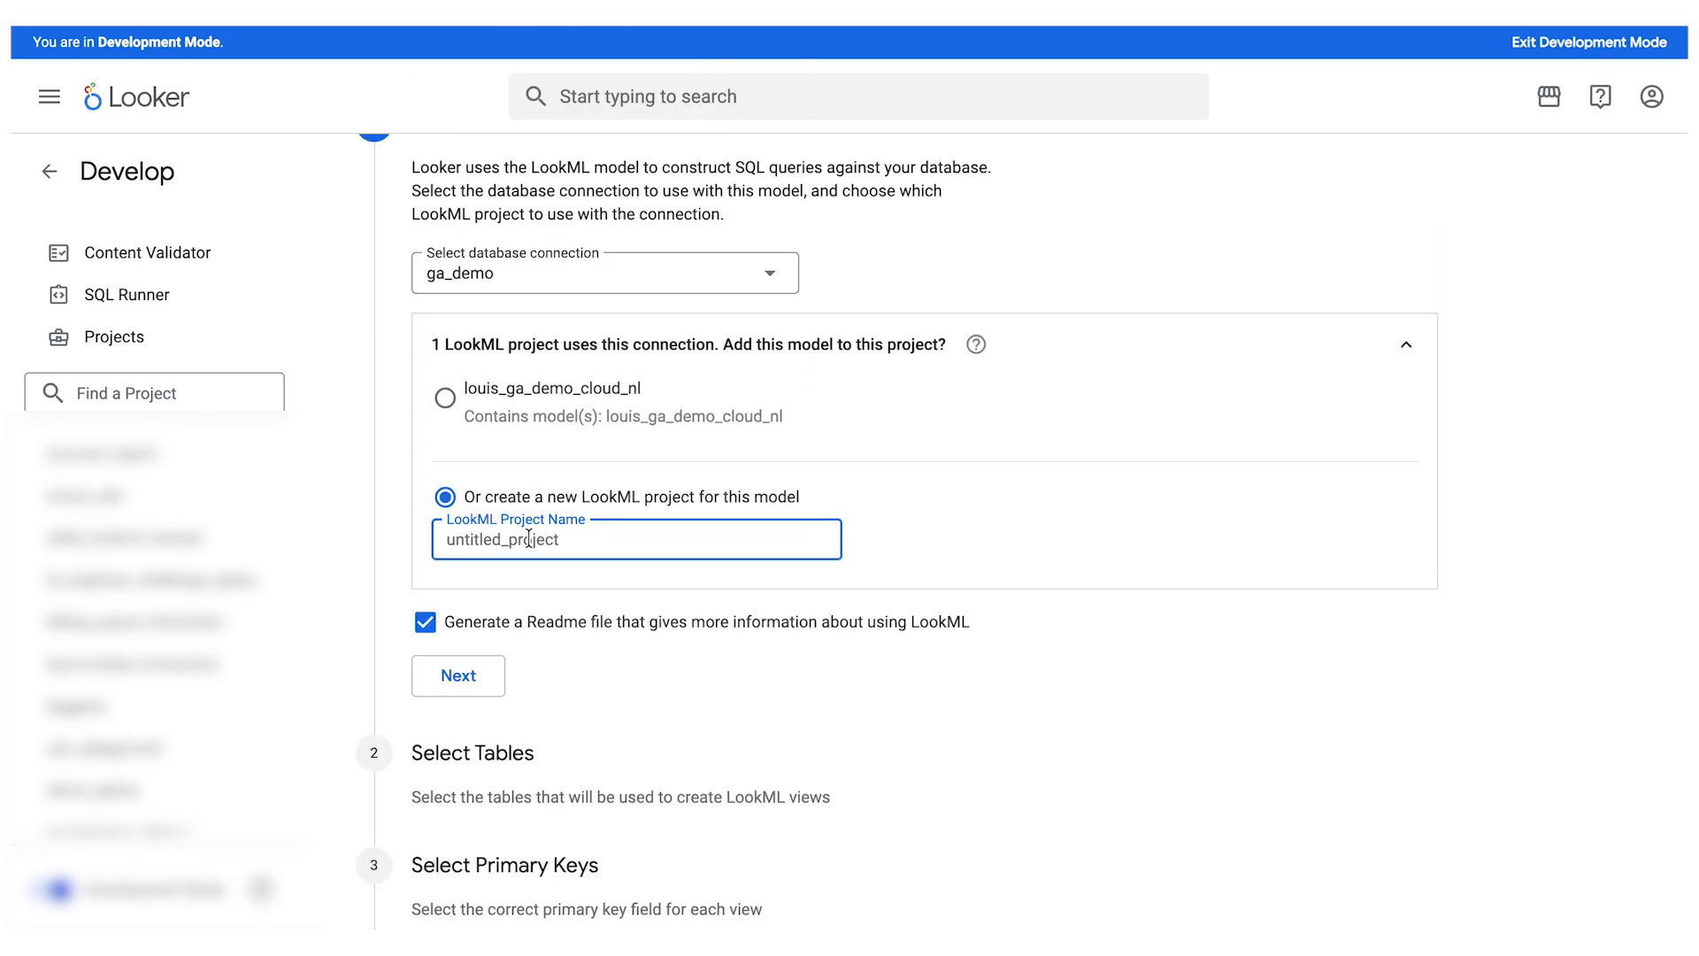
key("ctrl+a")
type("ga")
left_click(455, 681)
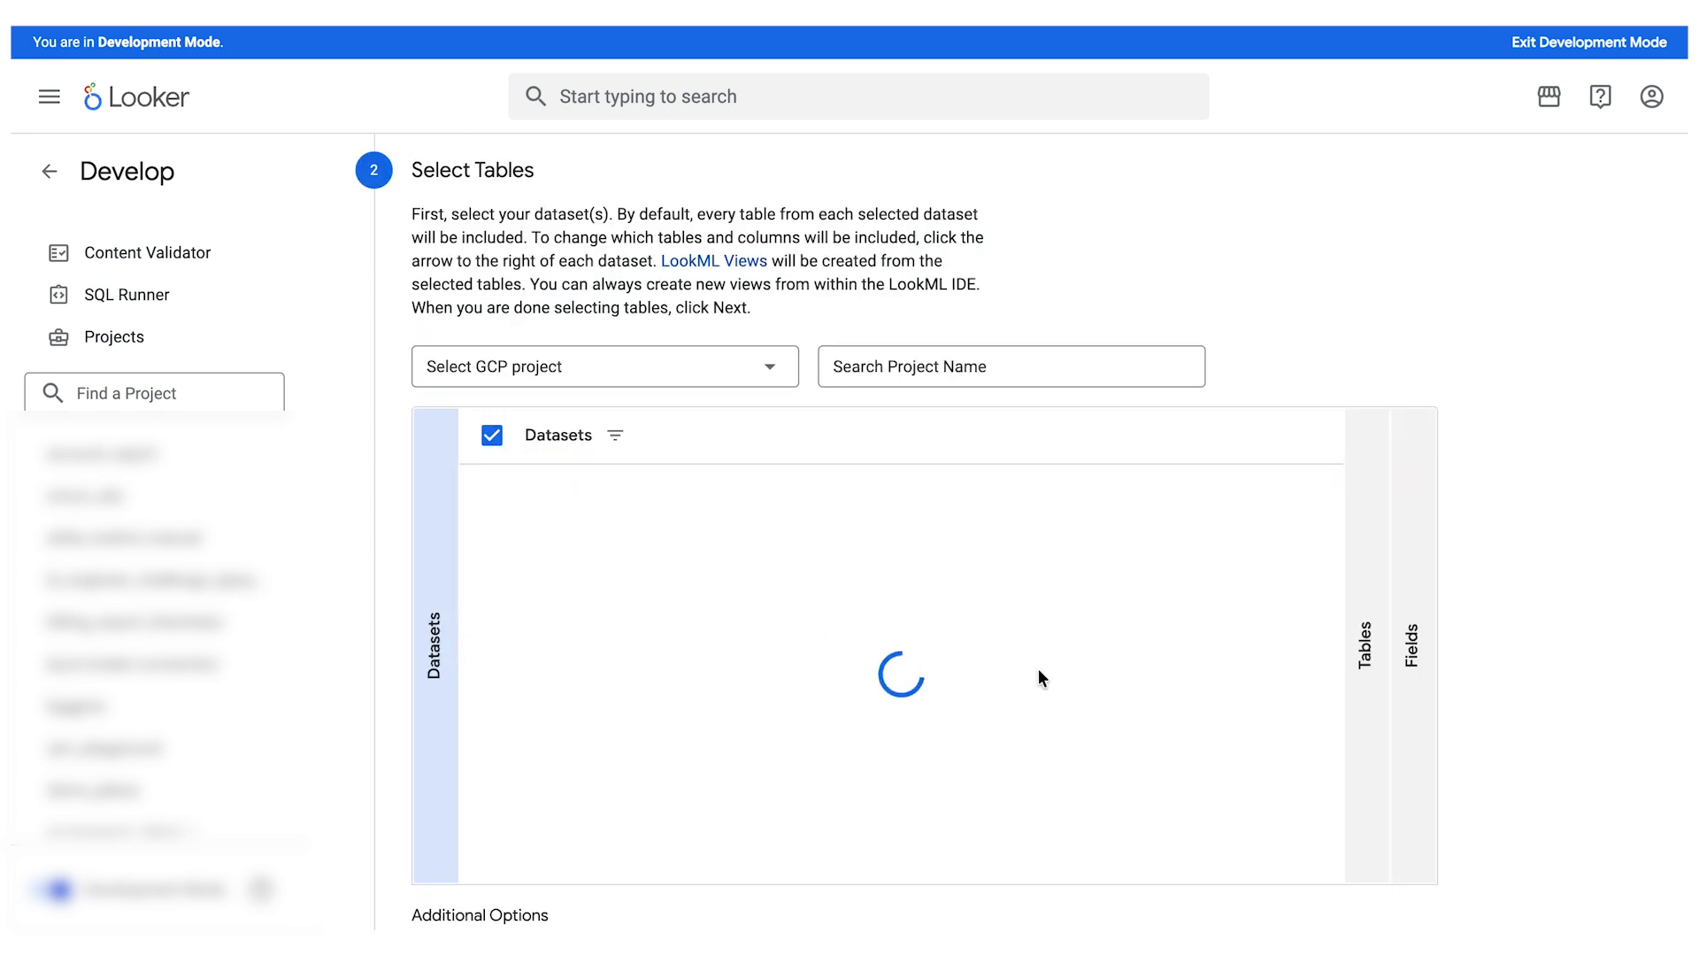
- Choose the looker-demo-487011 GCP project and include only the ga_sessions_combined table from the google_analytics dataset, completing the table selection
left_click(751, 359)
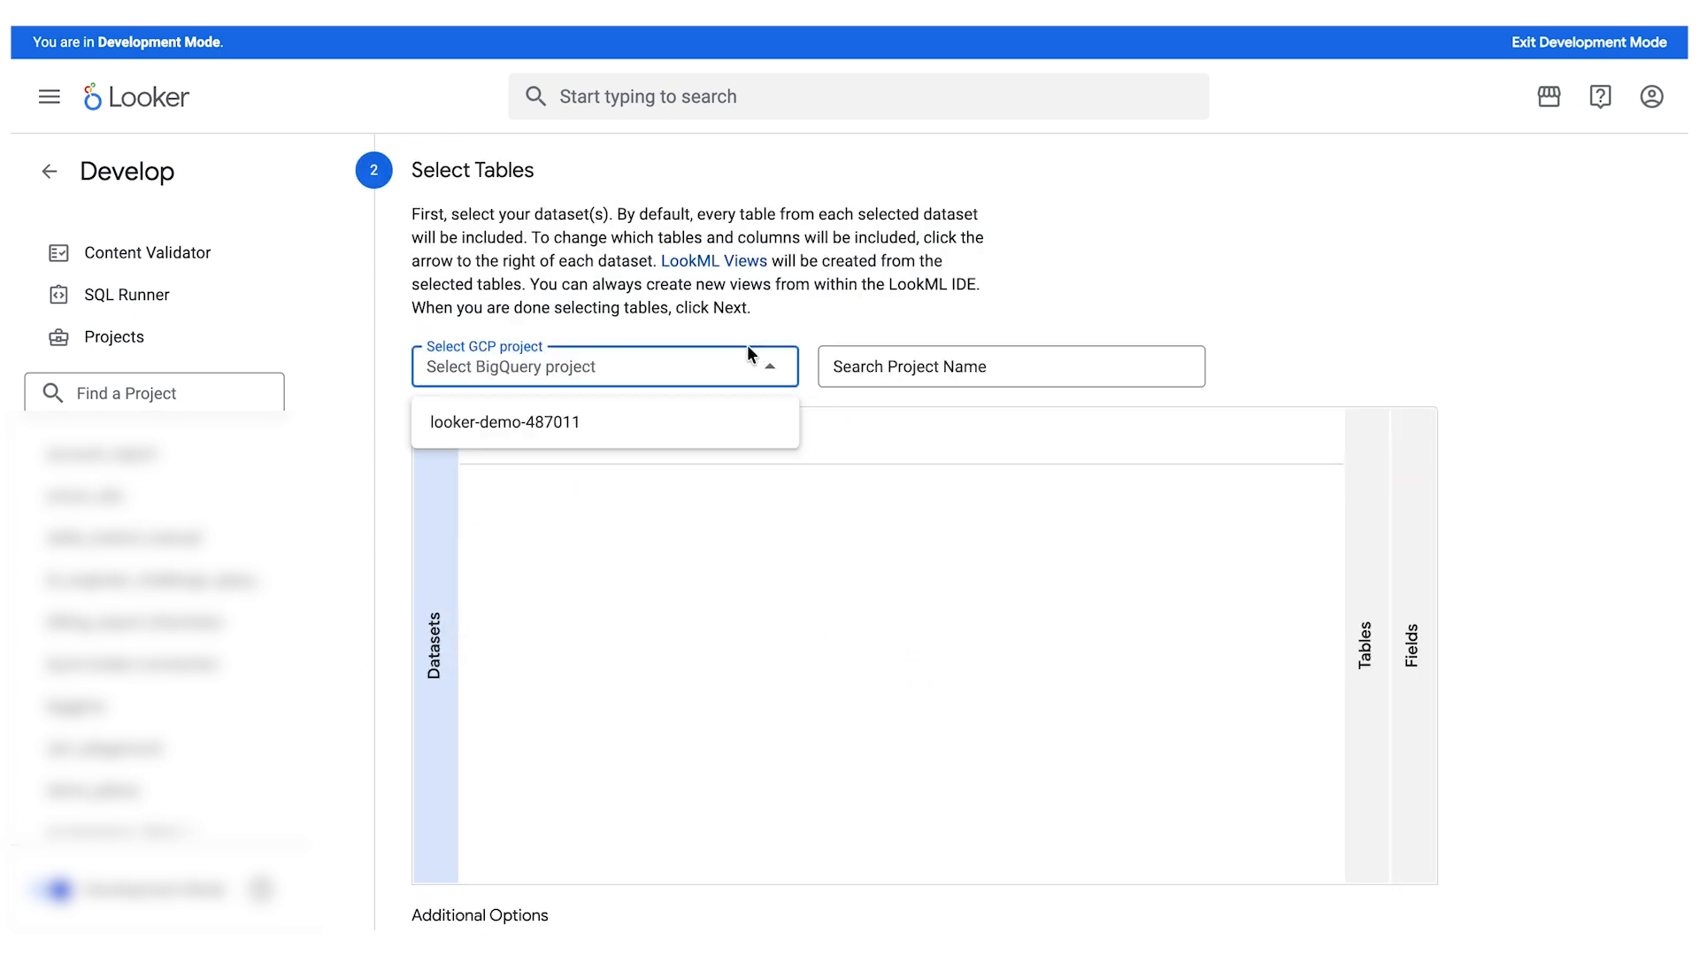
left_click(587, 418)
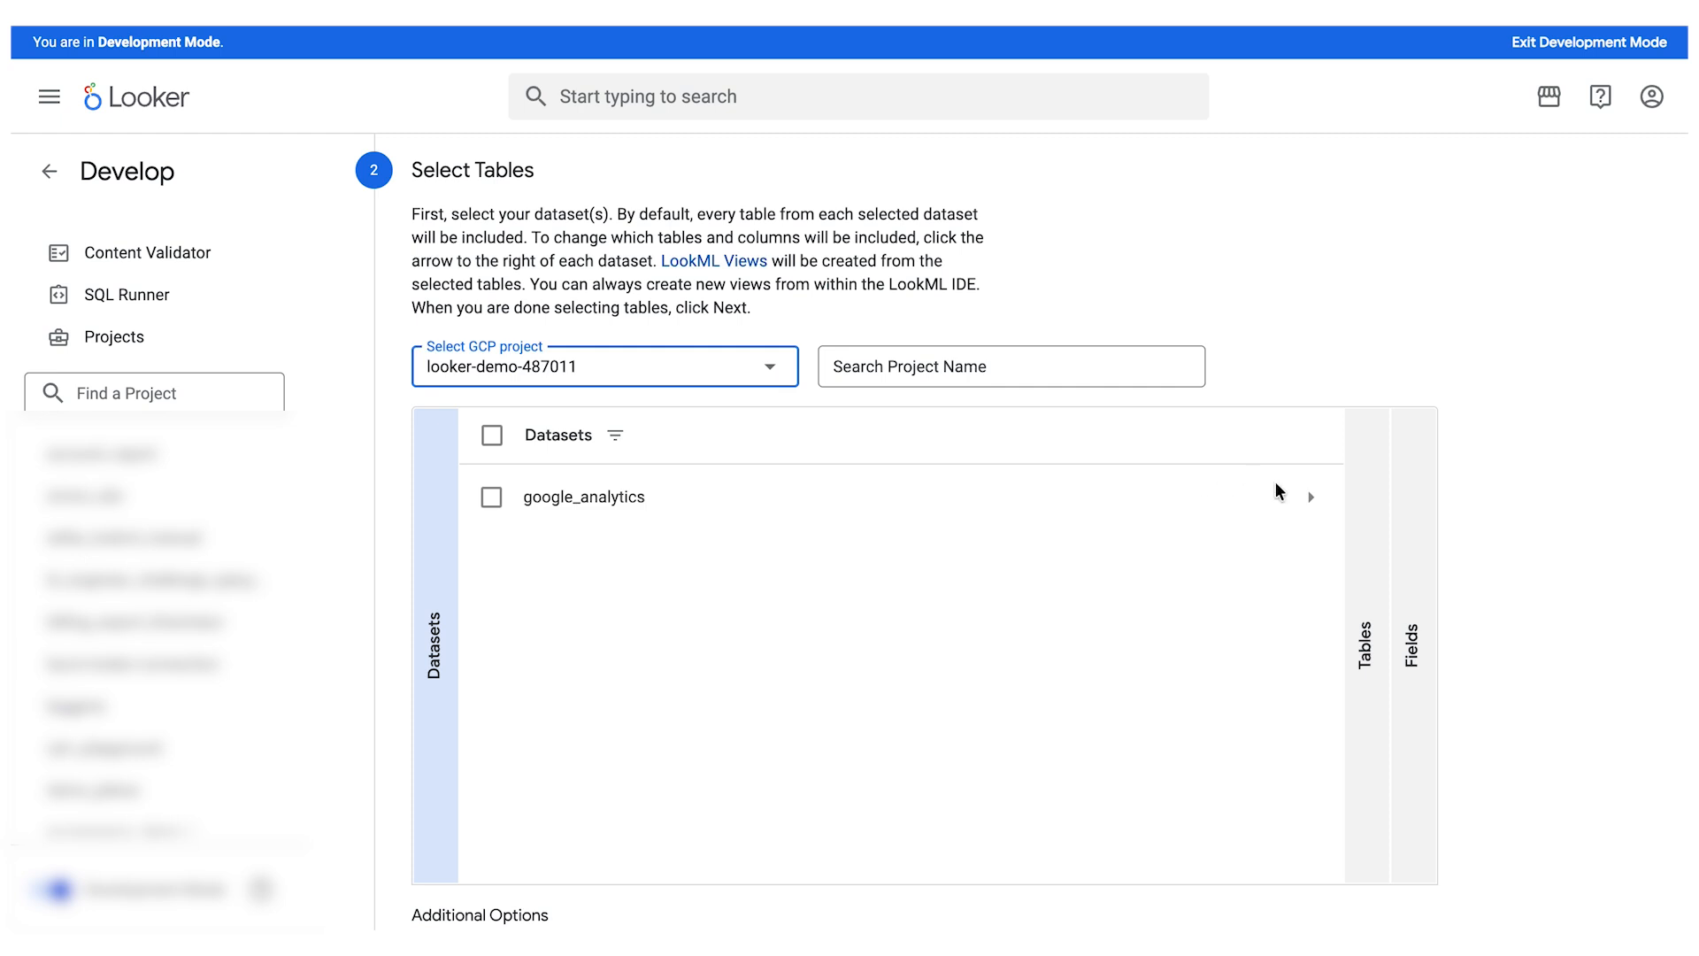
left_click(1313, 499)
scroll(1313, 499, "down", 10)
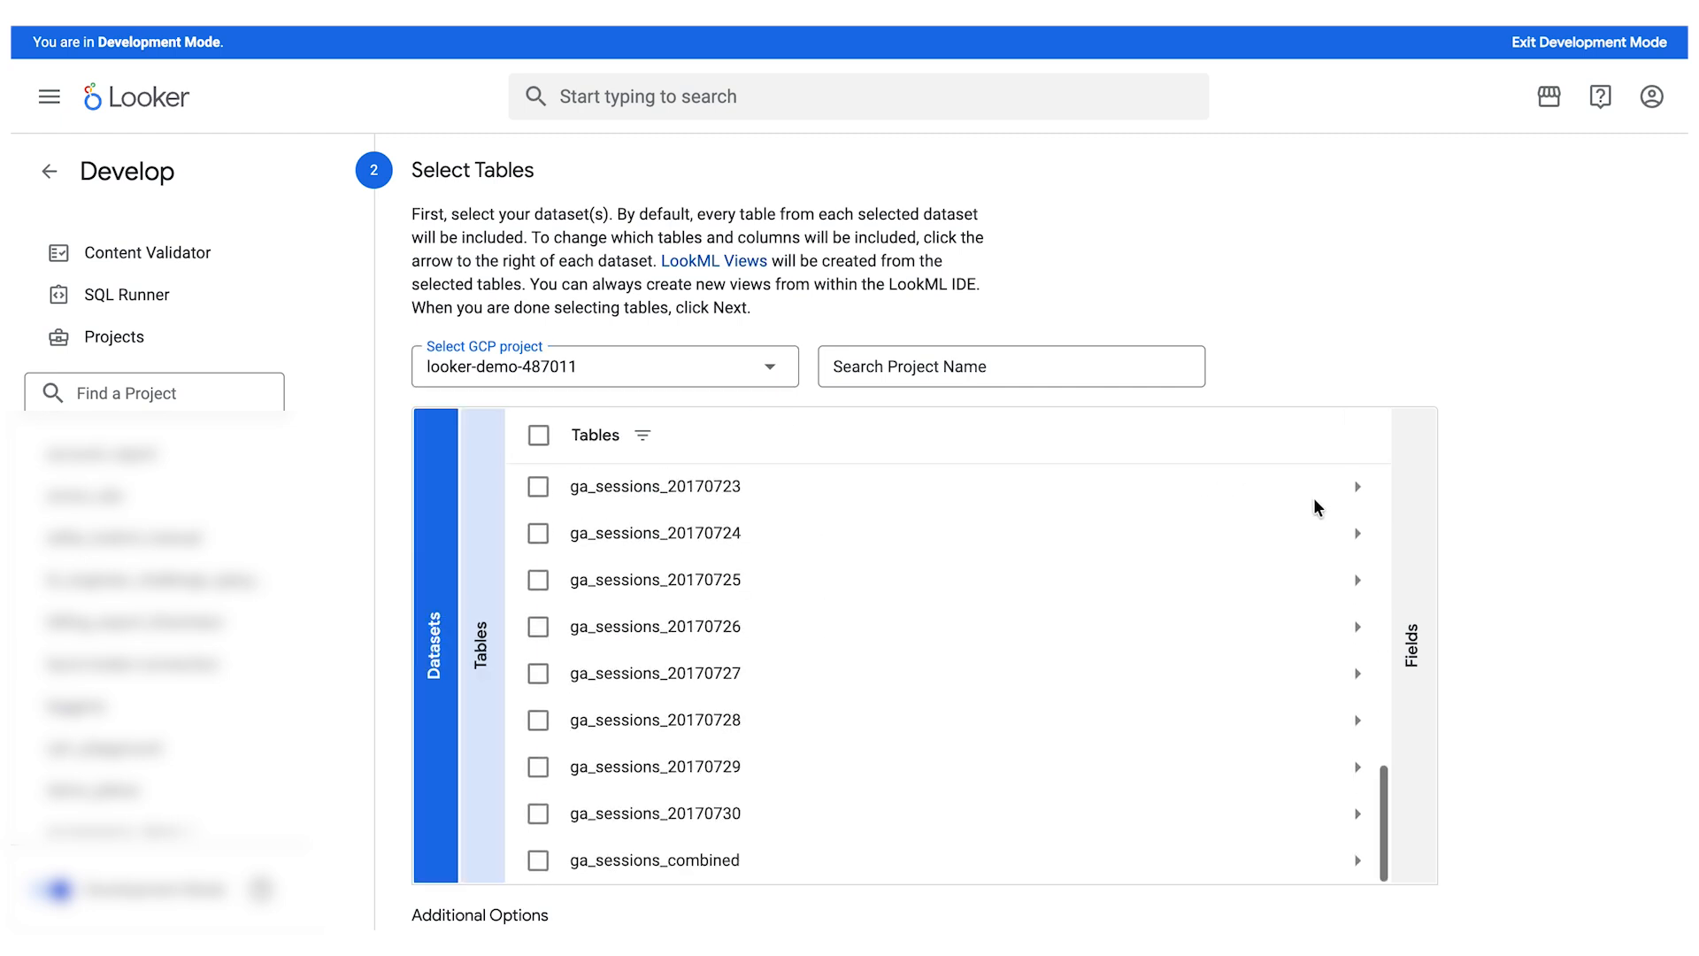
left_click(538, 756)
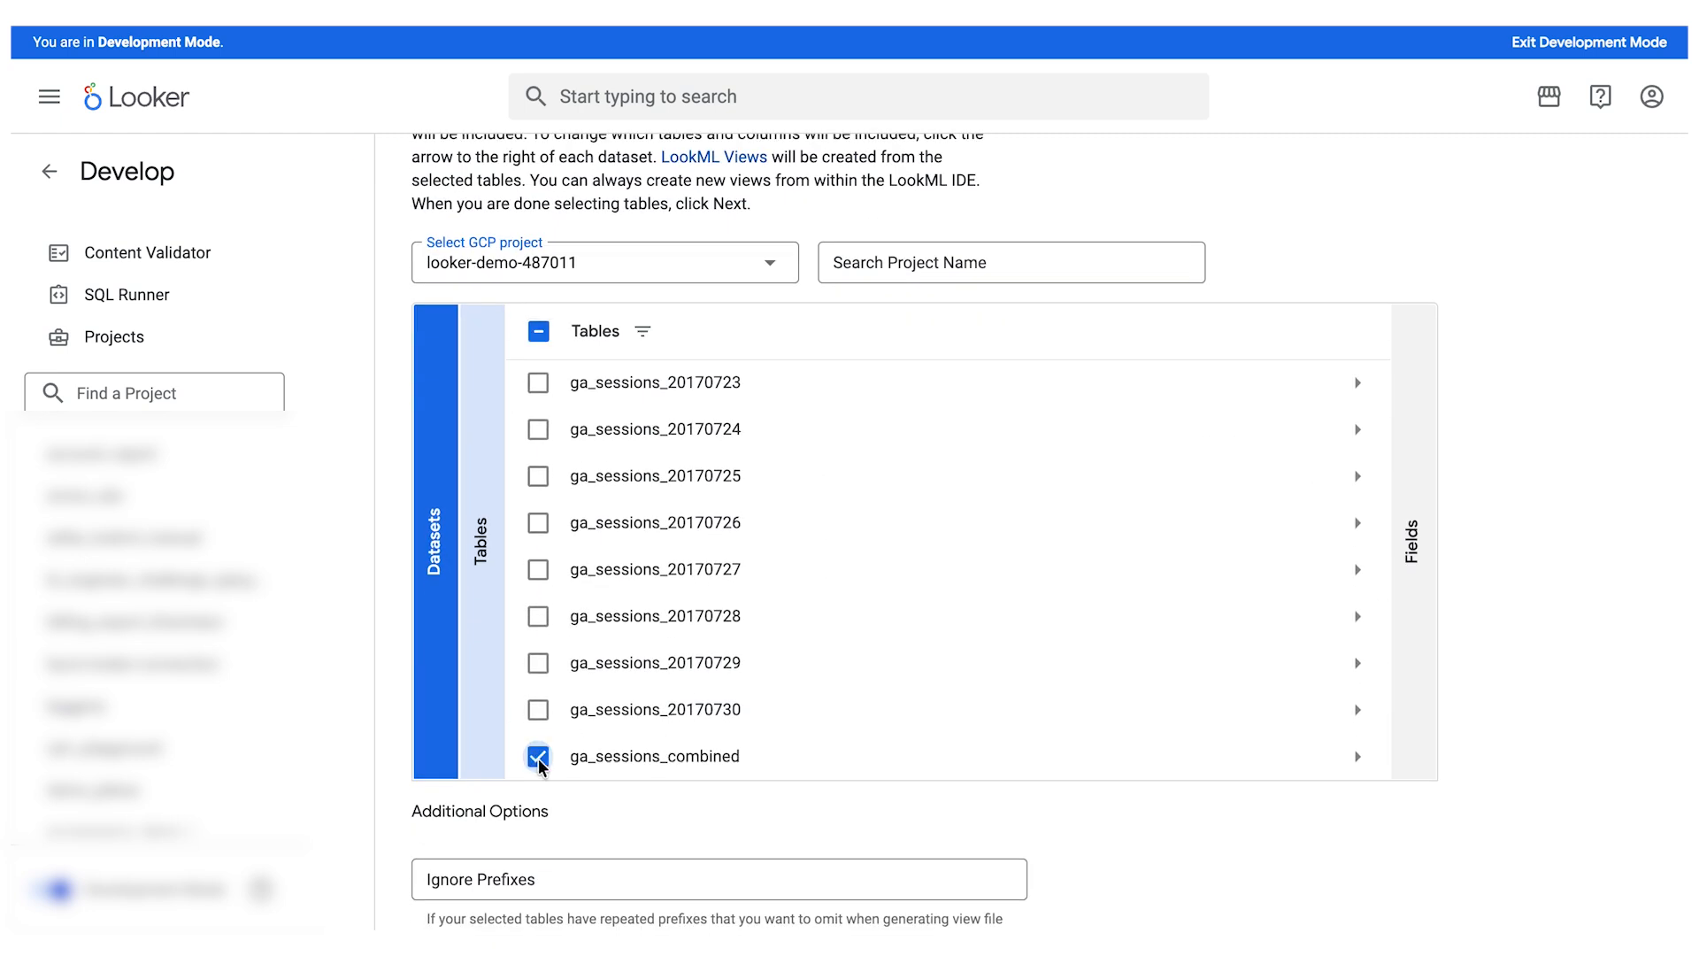
scroll(1044, 821, "down", 3)
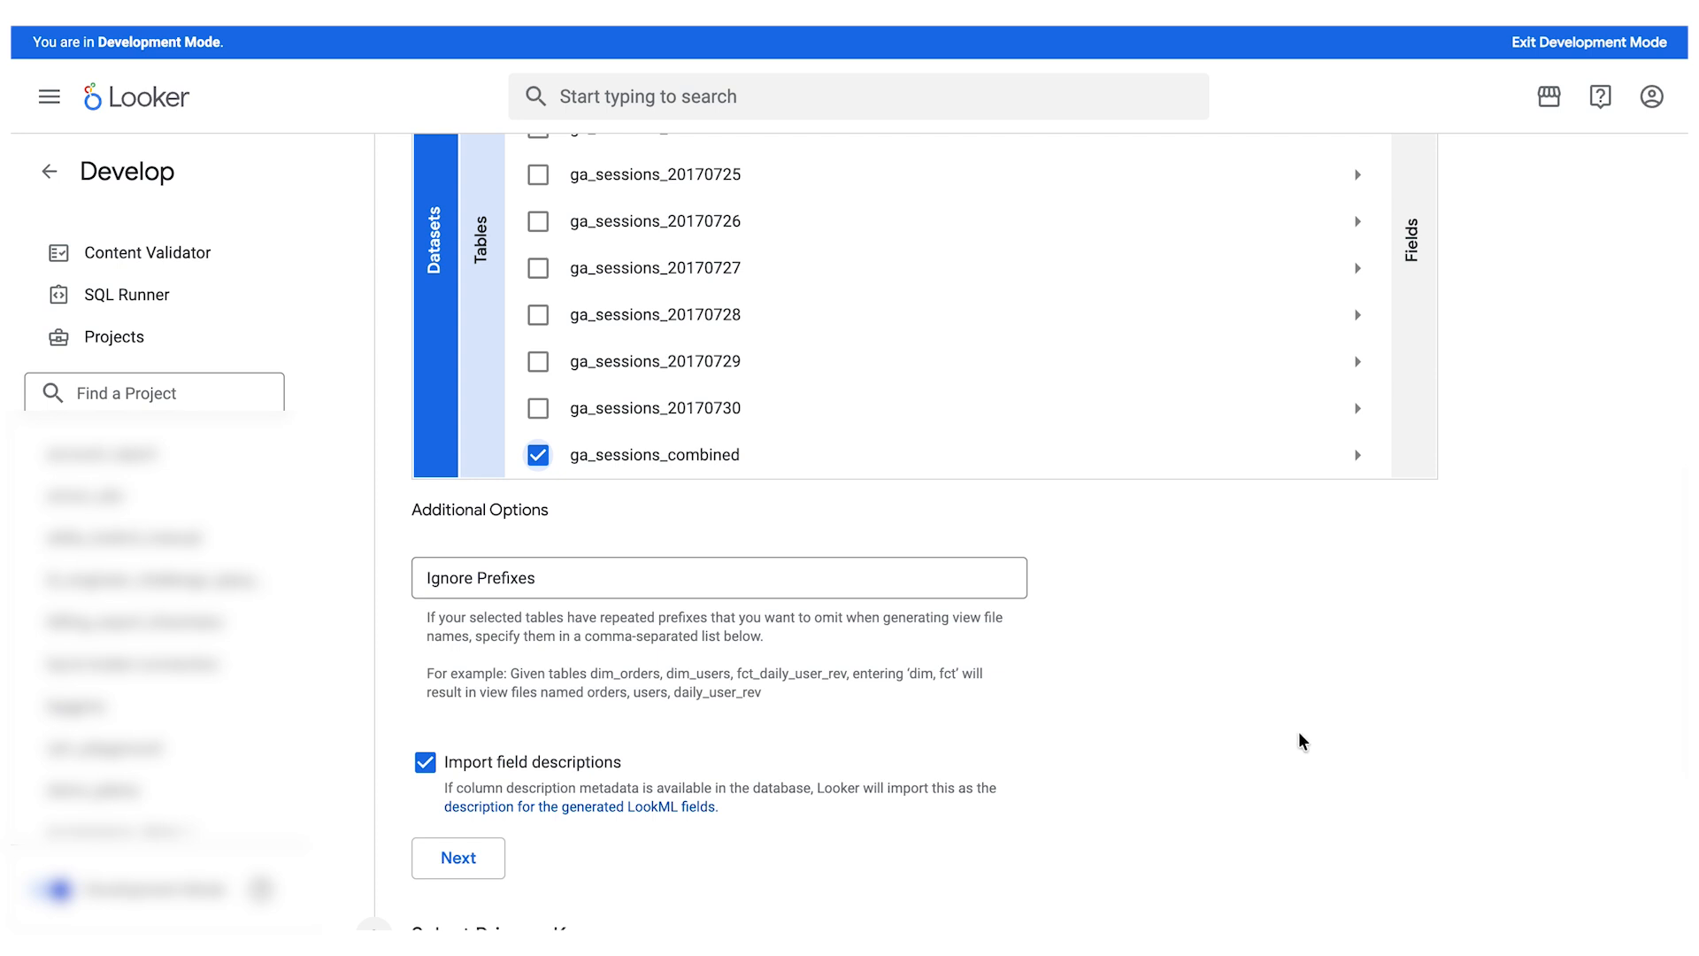
scroll(1301, 742, "down", 1)
left_click(462, 752)
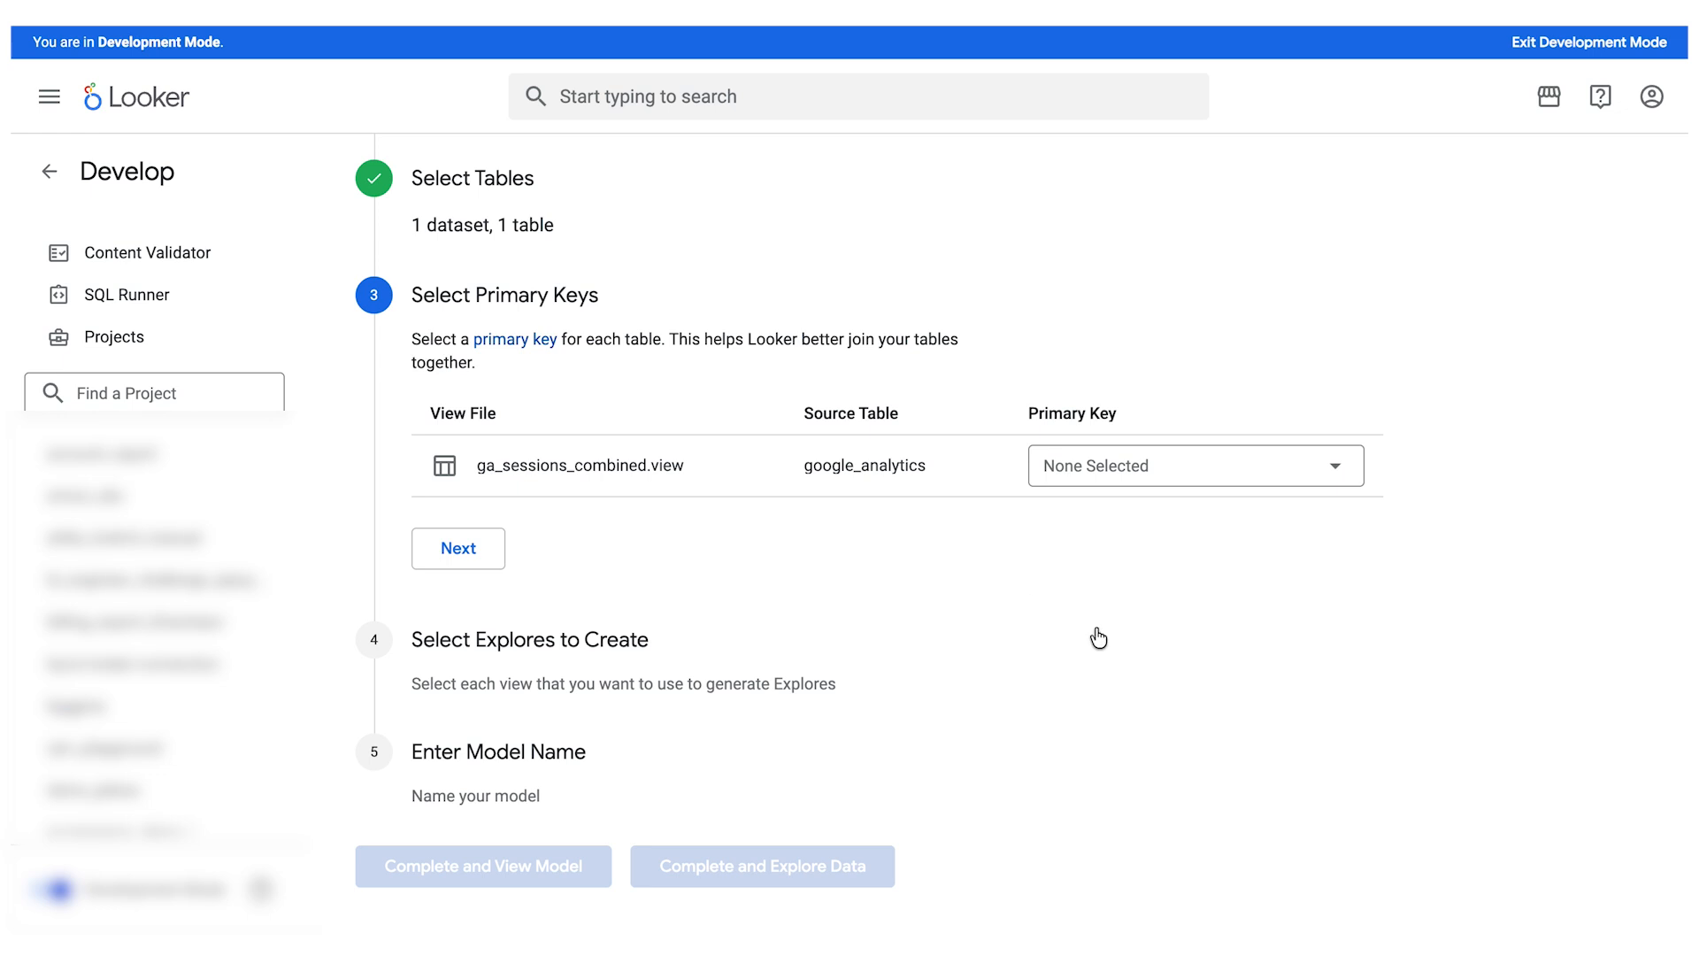
- Continue without a primary key and select the ga_sessions_combined view for Explore creation
left_click(459, 552)
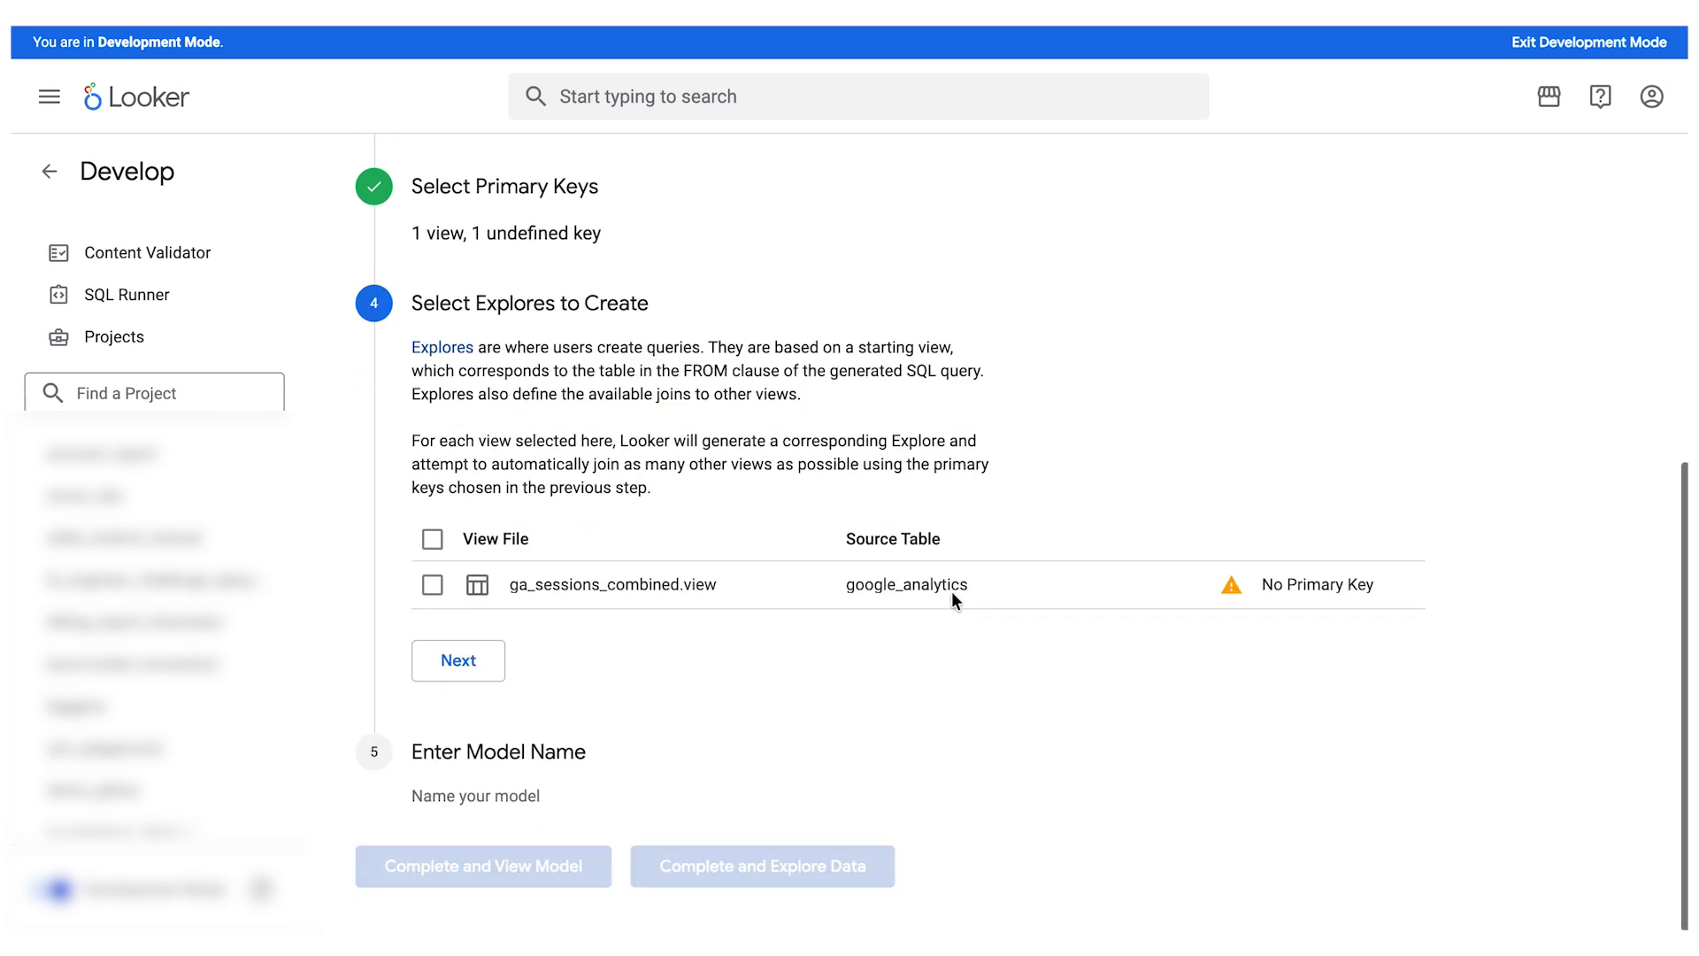
left_click(433, 538)
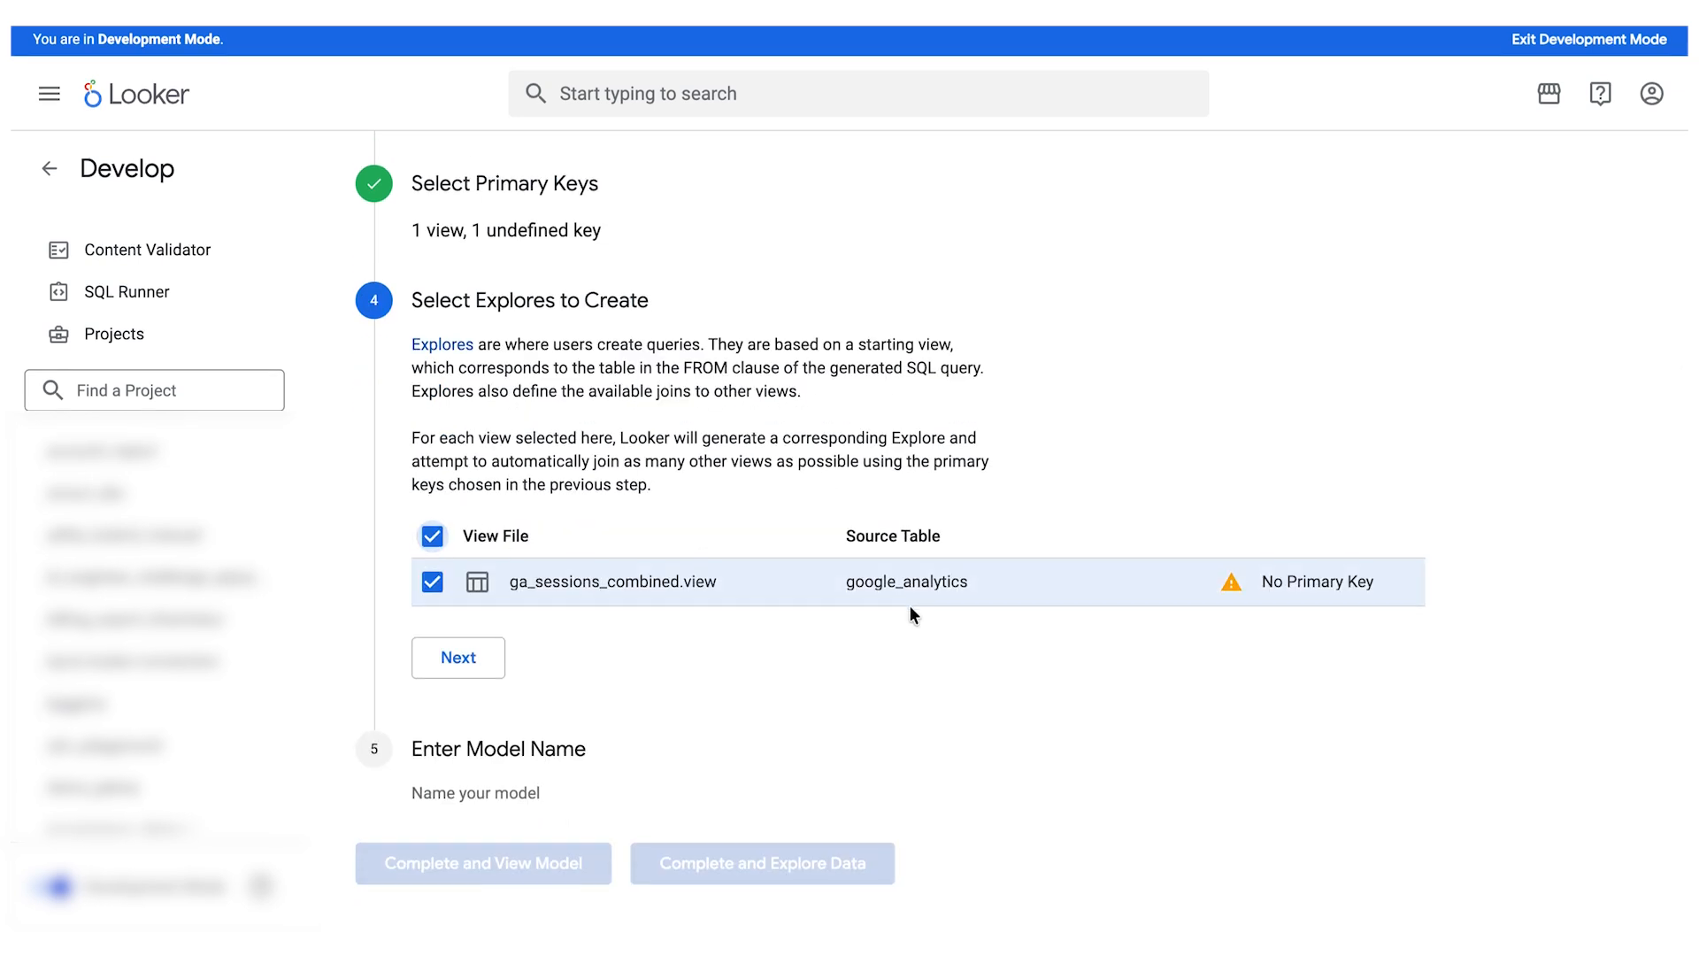
left_click(459, 666)
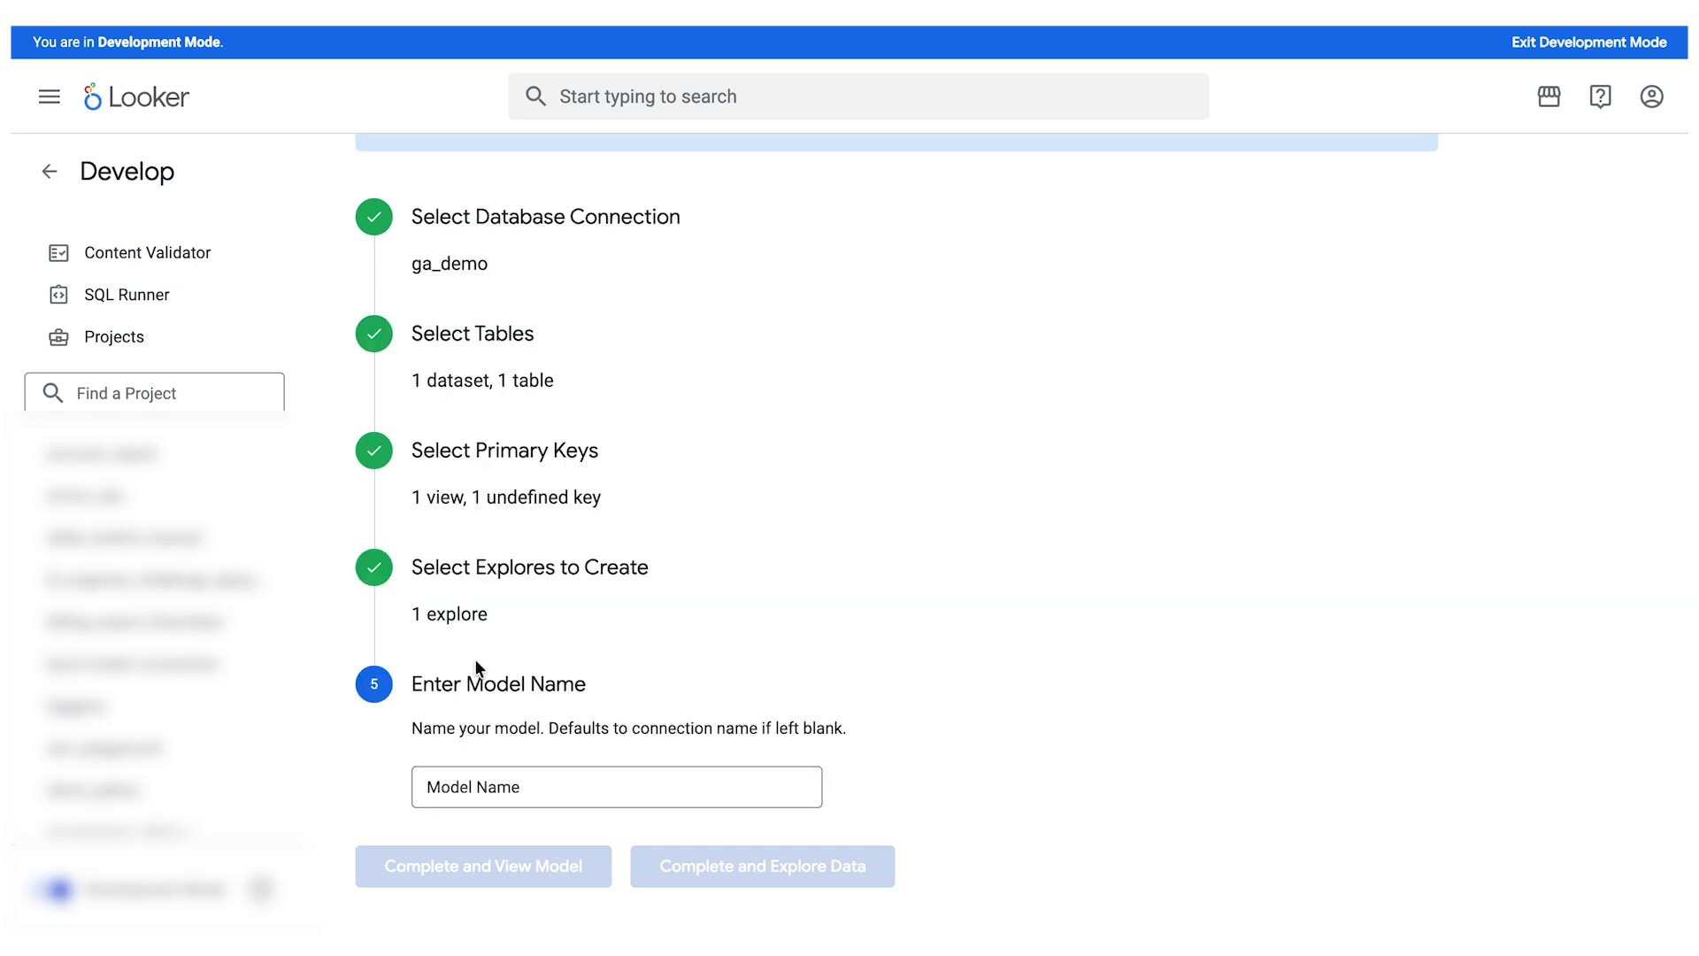
- Name the model ga_demo, then complete the setup and view the generated model
left_click(566, 782)
type("new_model")
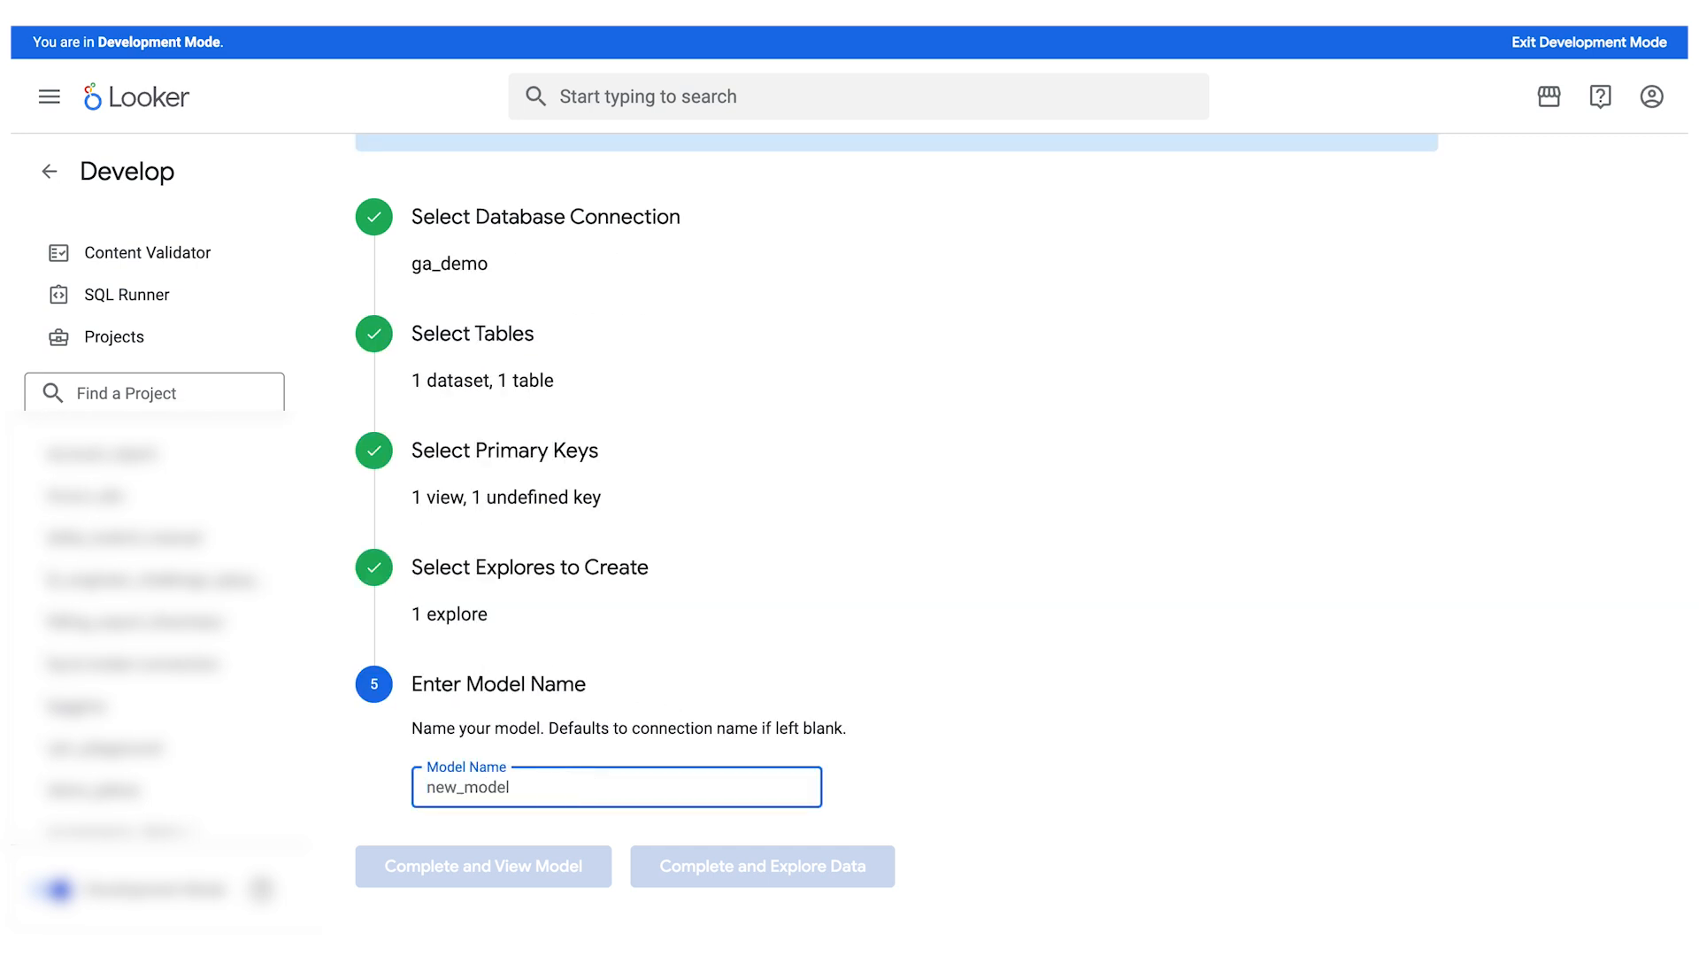
key("ctrl+a")
type("ga_demo")
left_click(482, 876)
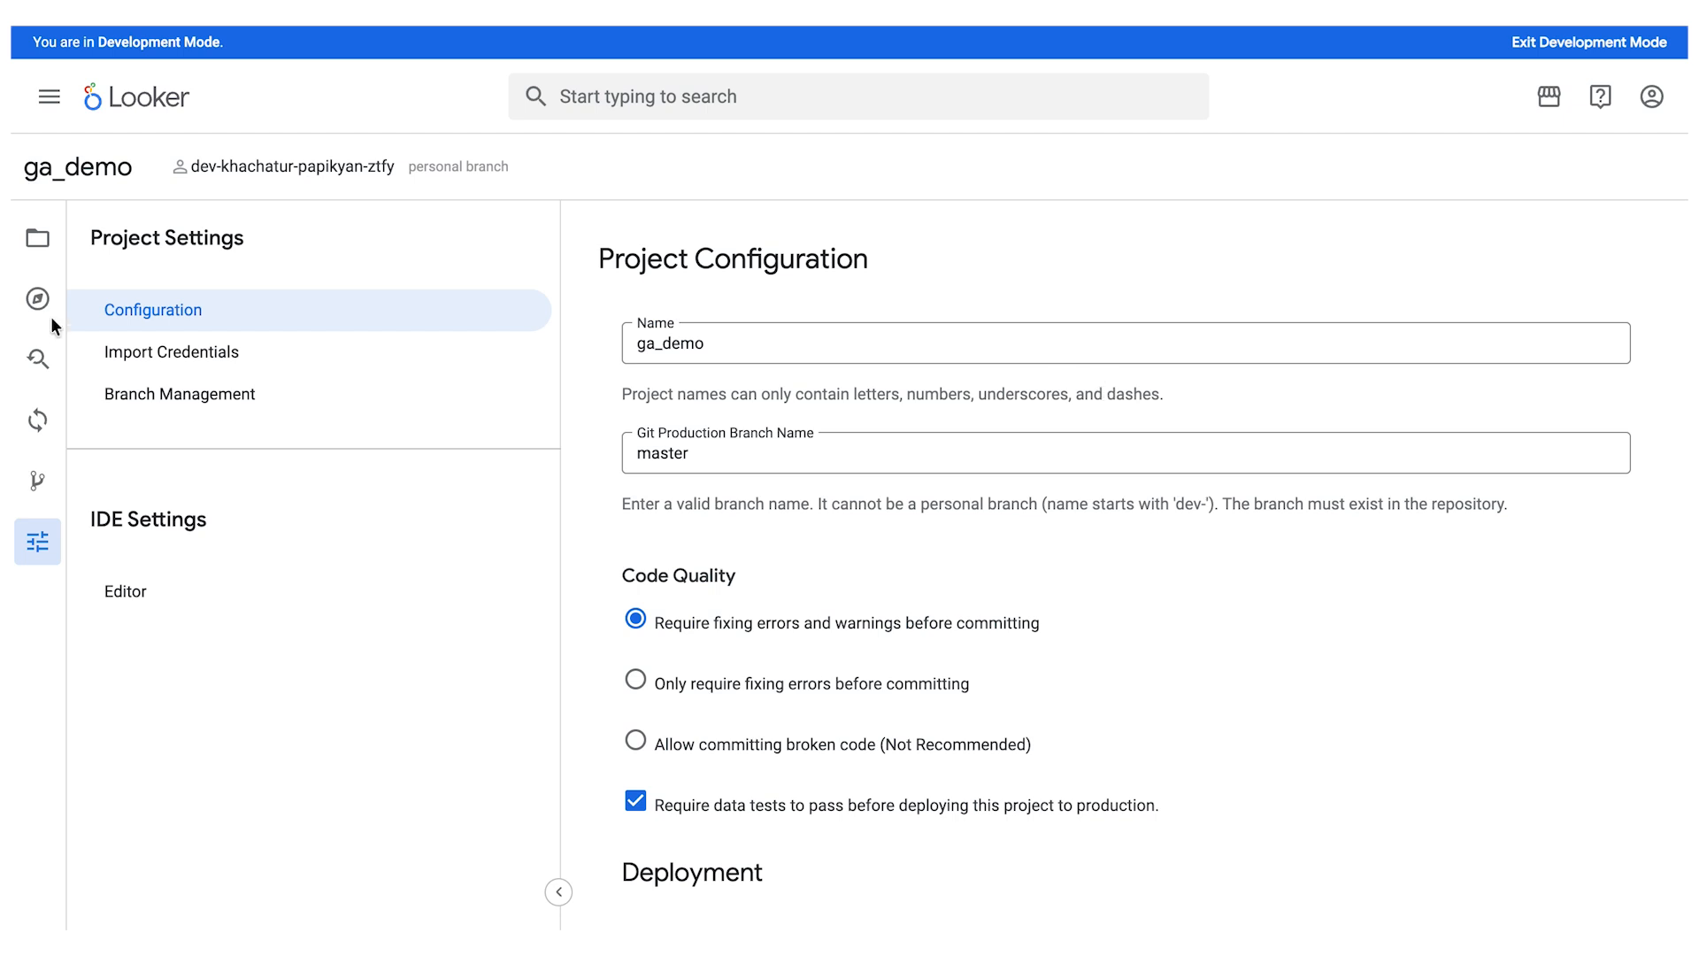
- Open the ga_sessions_combined view file from the project's views folder and examine its generated LookML dimensions
left_click(37, 237)
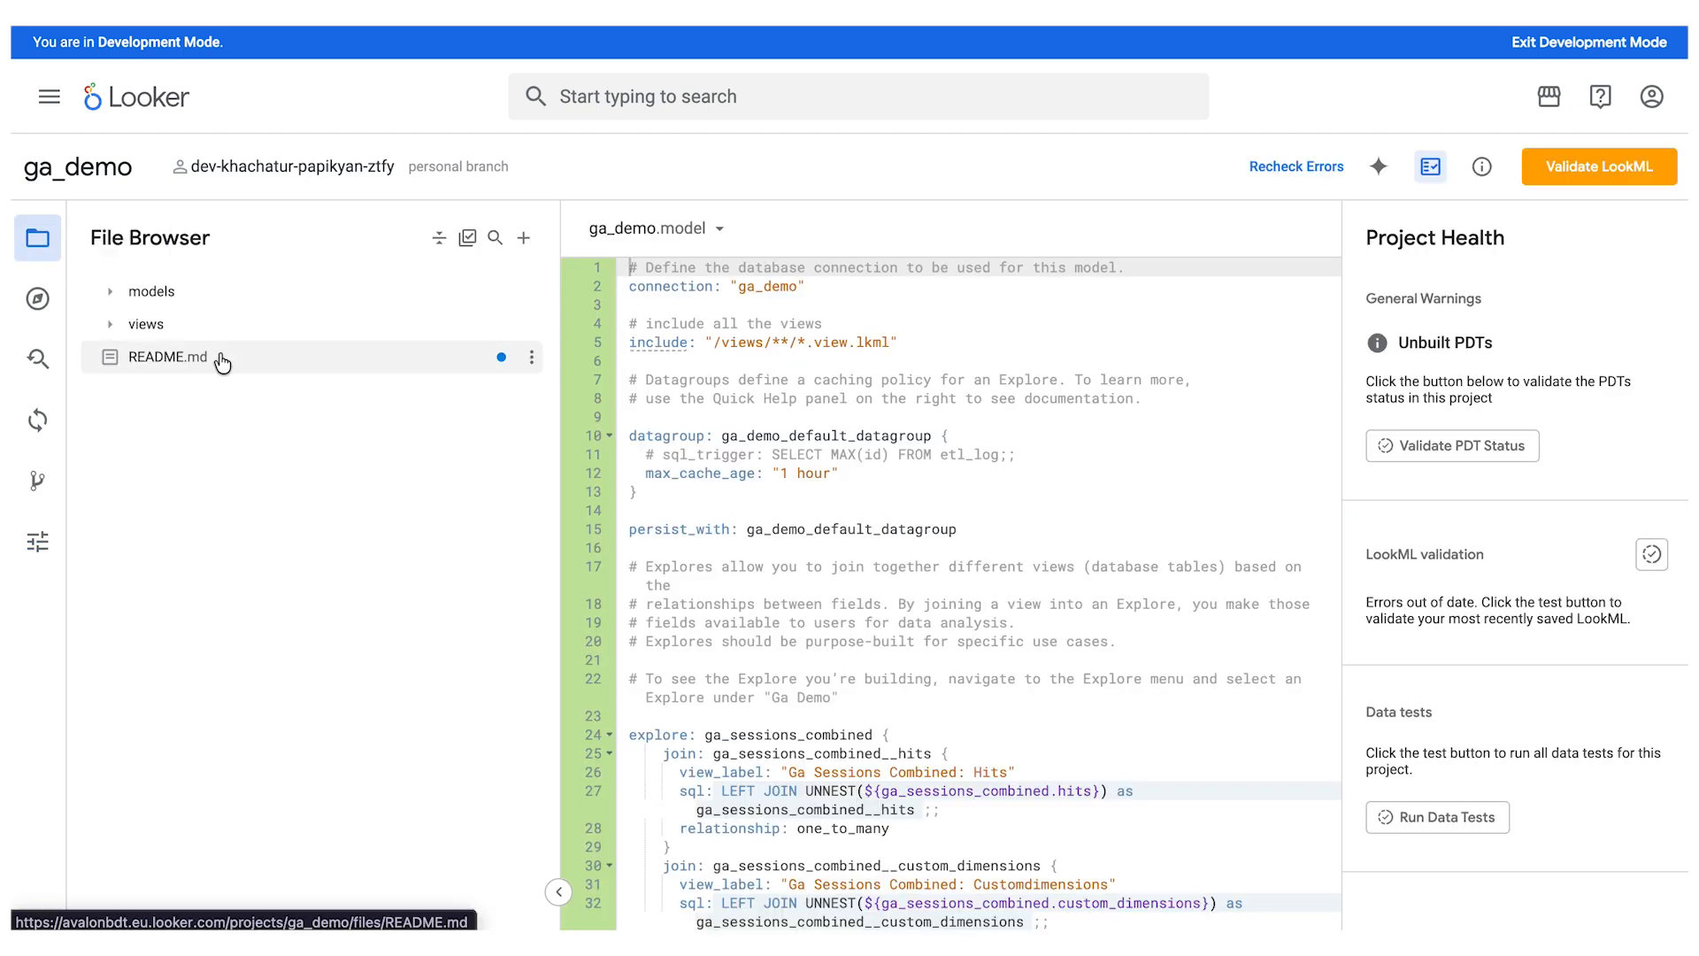
left_click(110, 326)
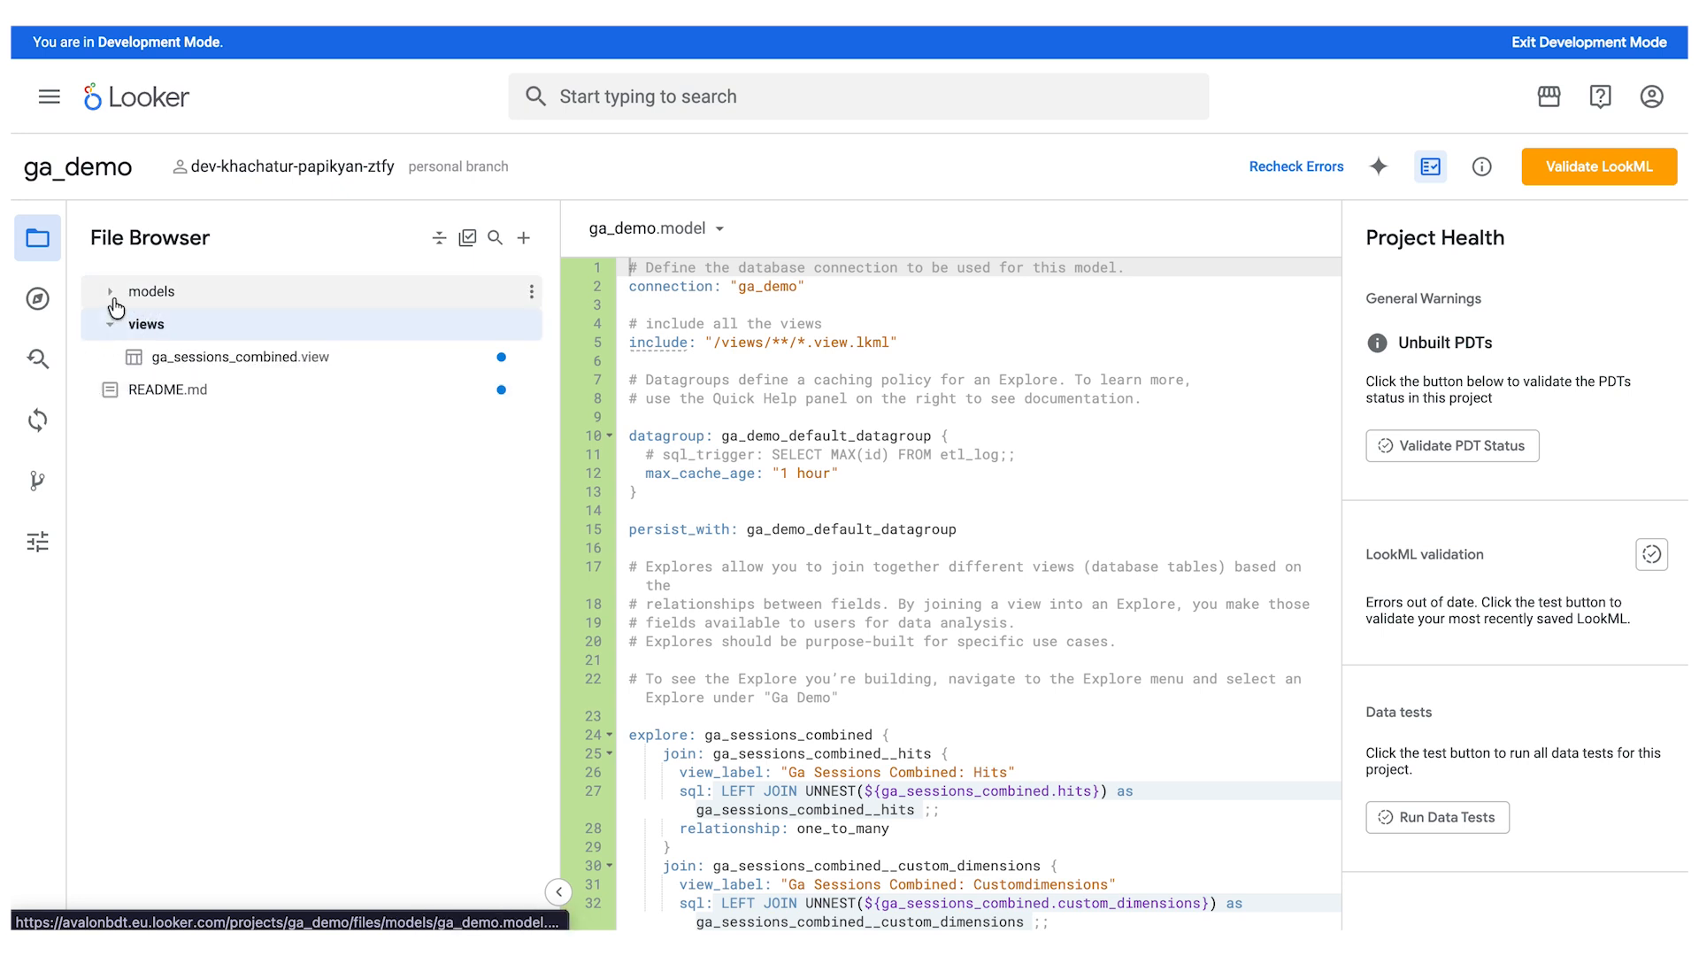
left_click(278, 367)
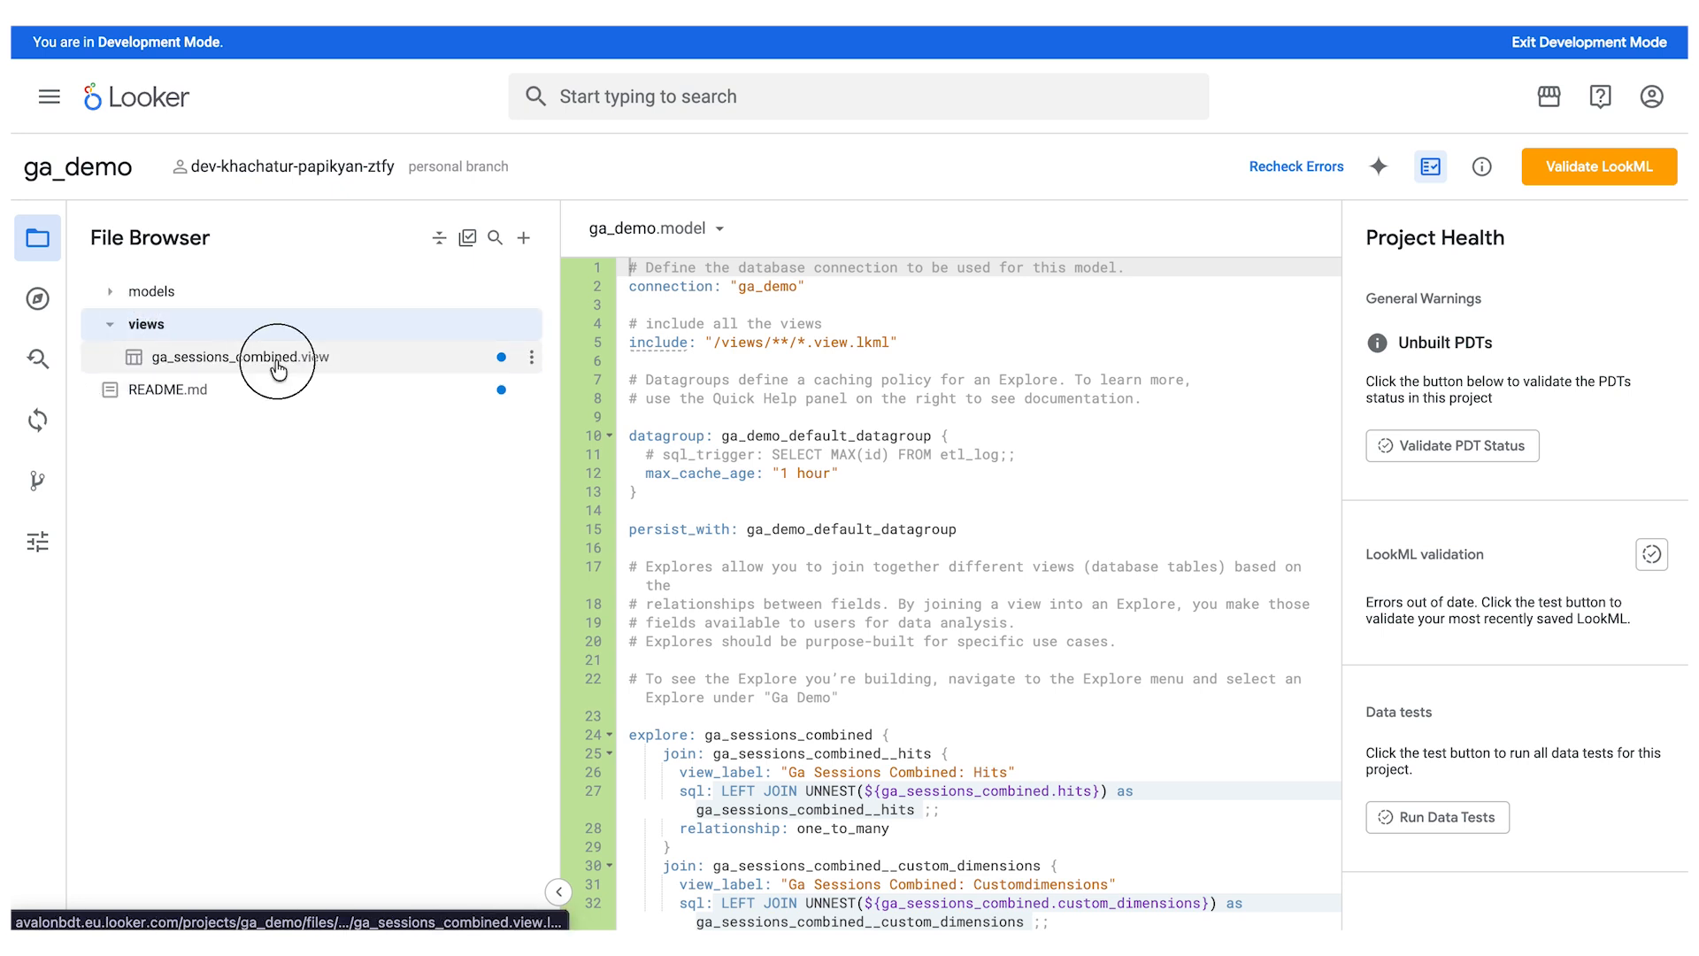
scroll(973, 577, "down", 15)
scroll(973, 577, "down", 20)
scroll(973, 577, "down", 20)
scroll(974, 577, "up", 20)
scroll(973, 577, "up", 20)
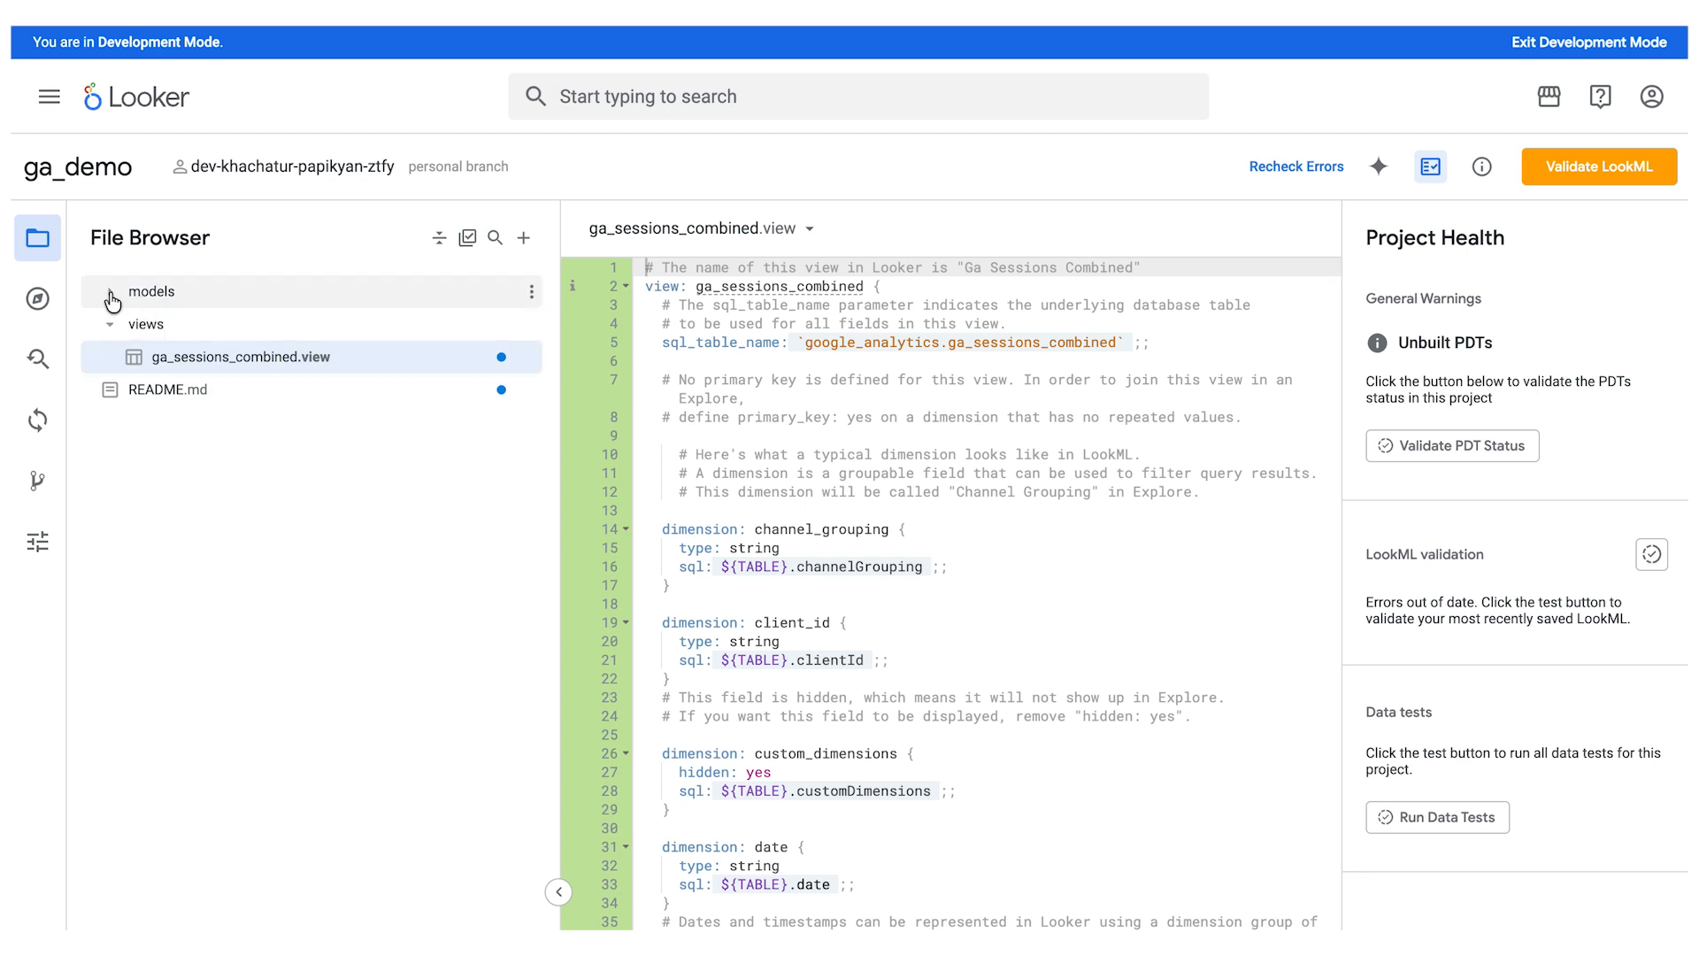
- Validate the project's LookML and commit all new files with the message "initial commit"
left_click(1619, 175)
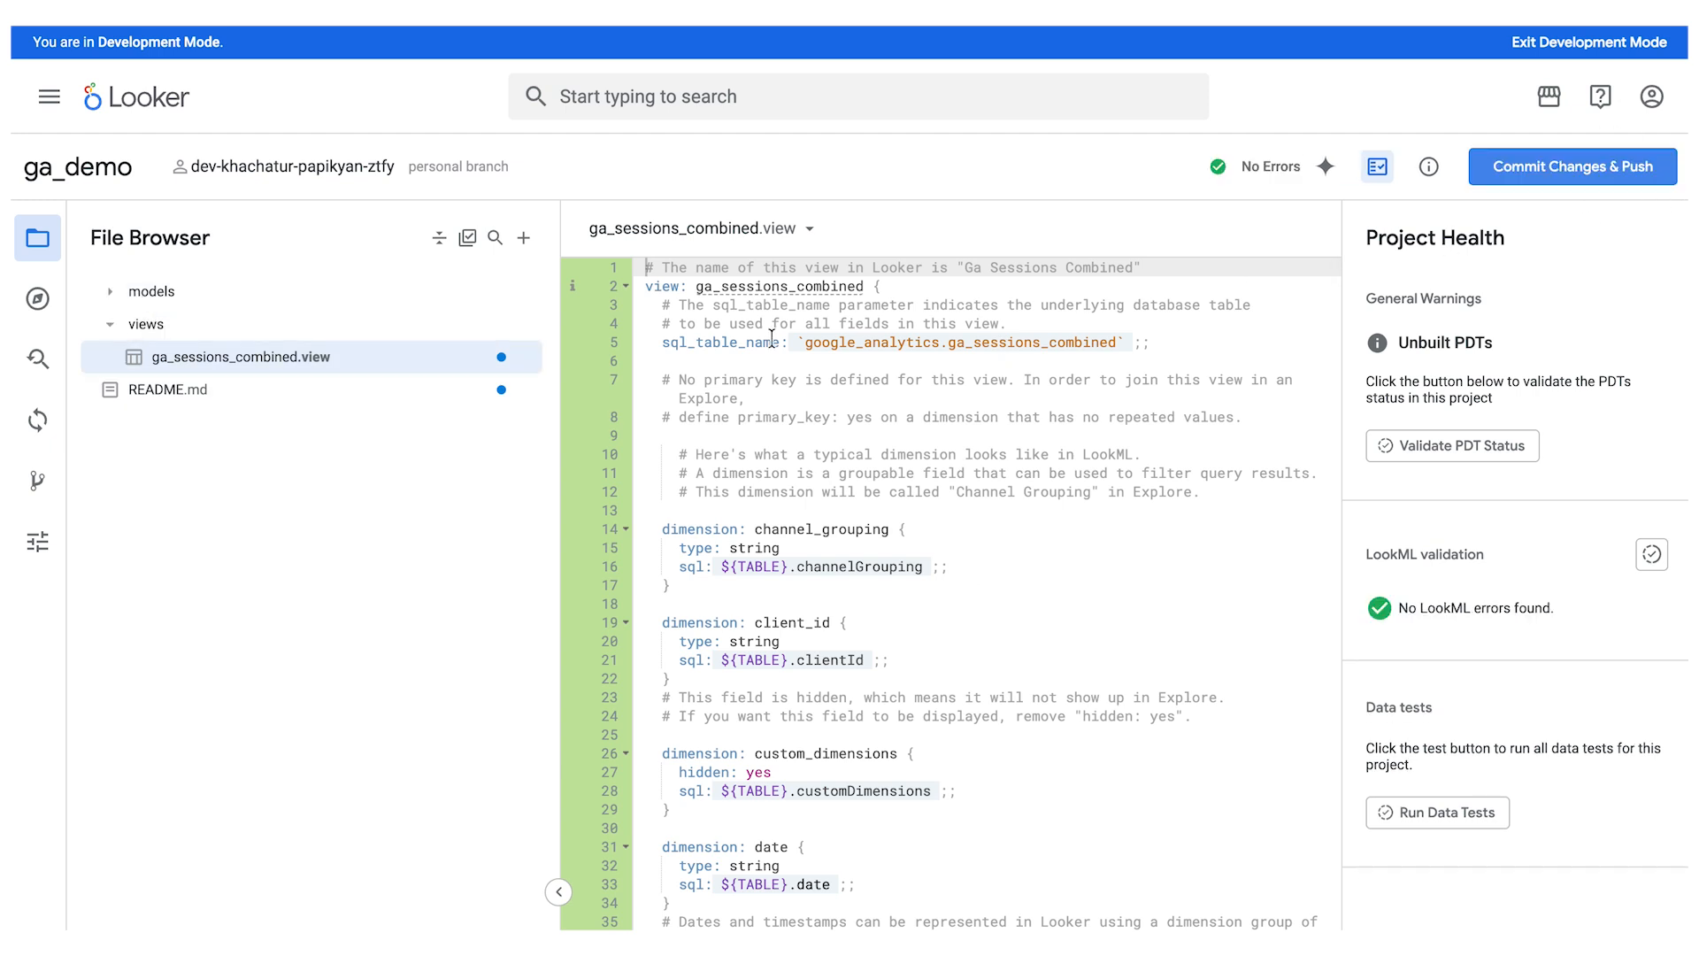
left_click(1570, 169)
left_click(775, 130)
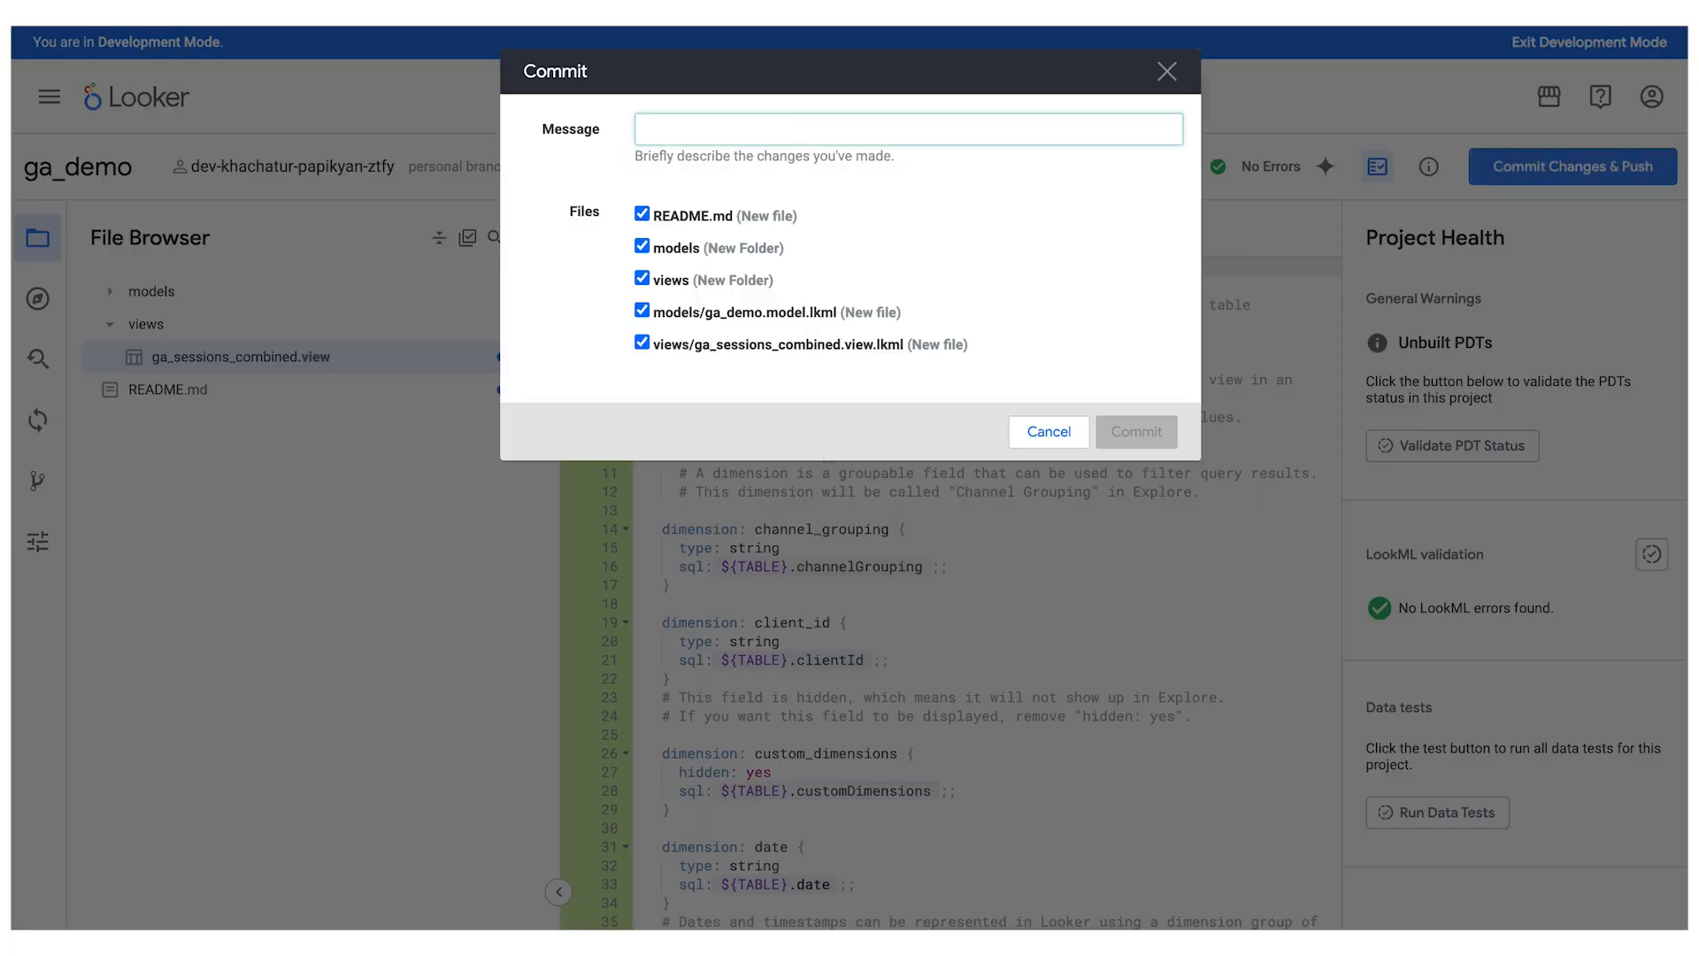
type("initial commit")
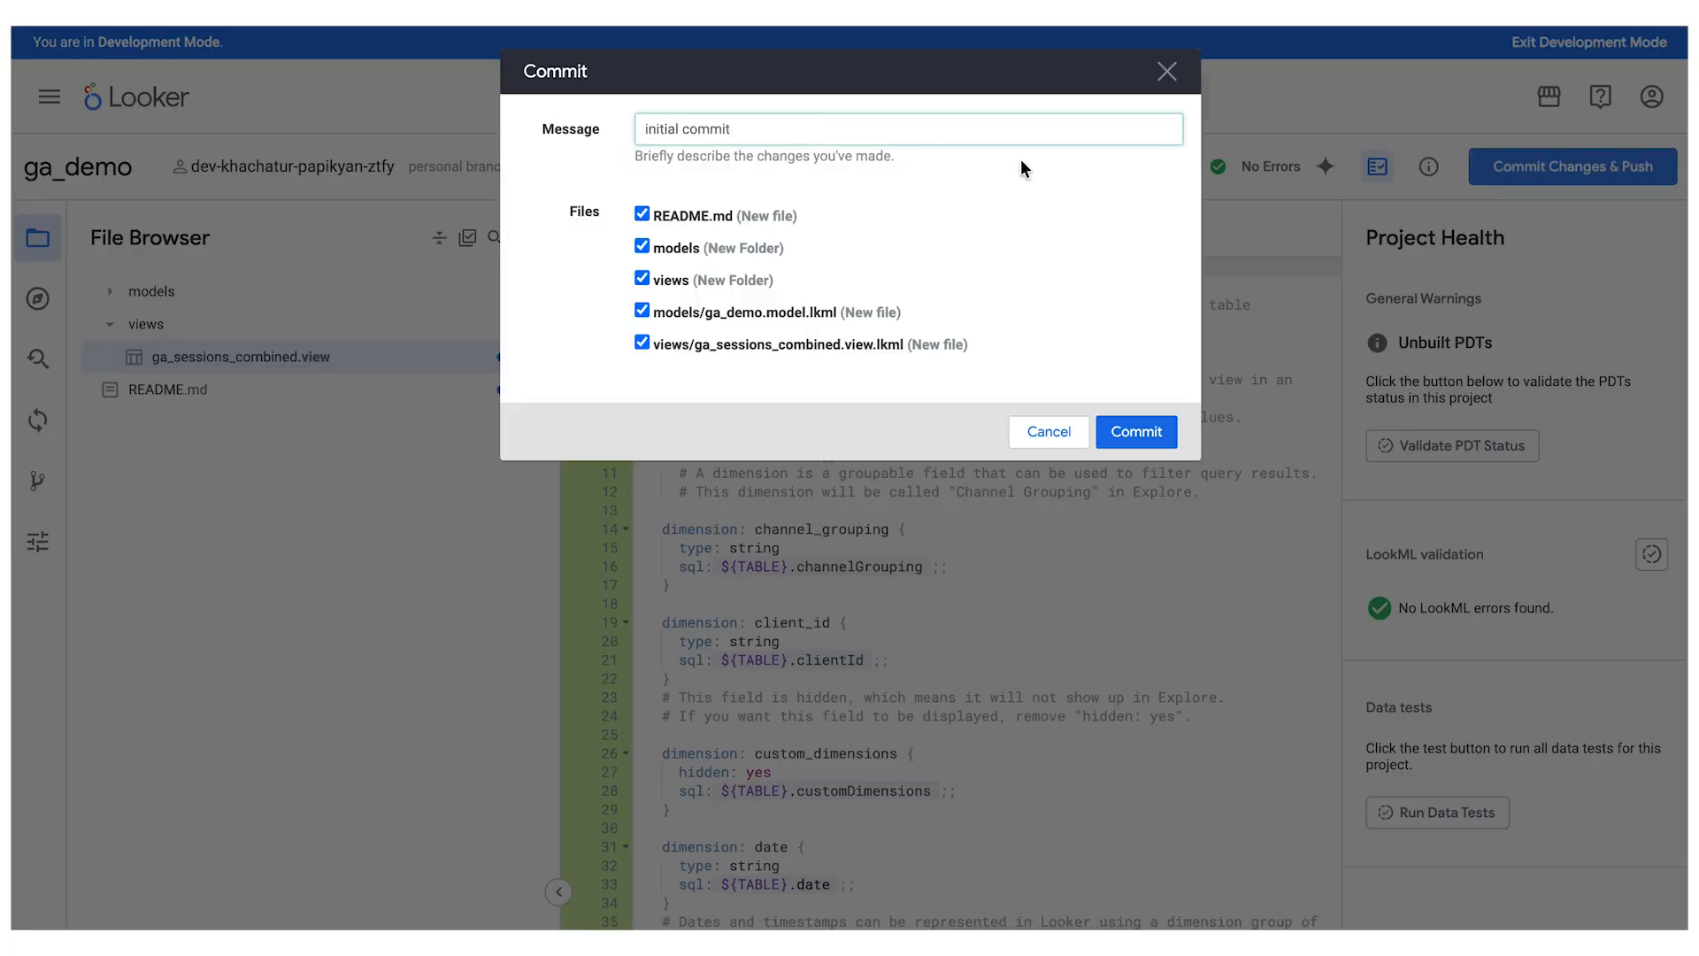
left_click(1141, 436)
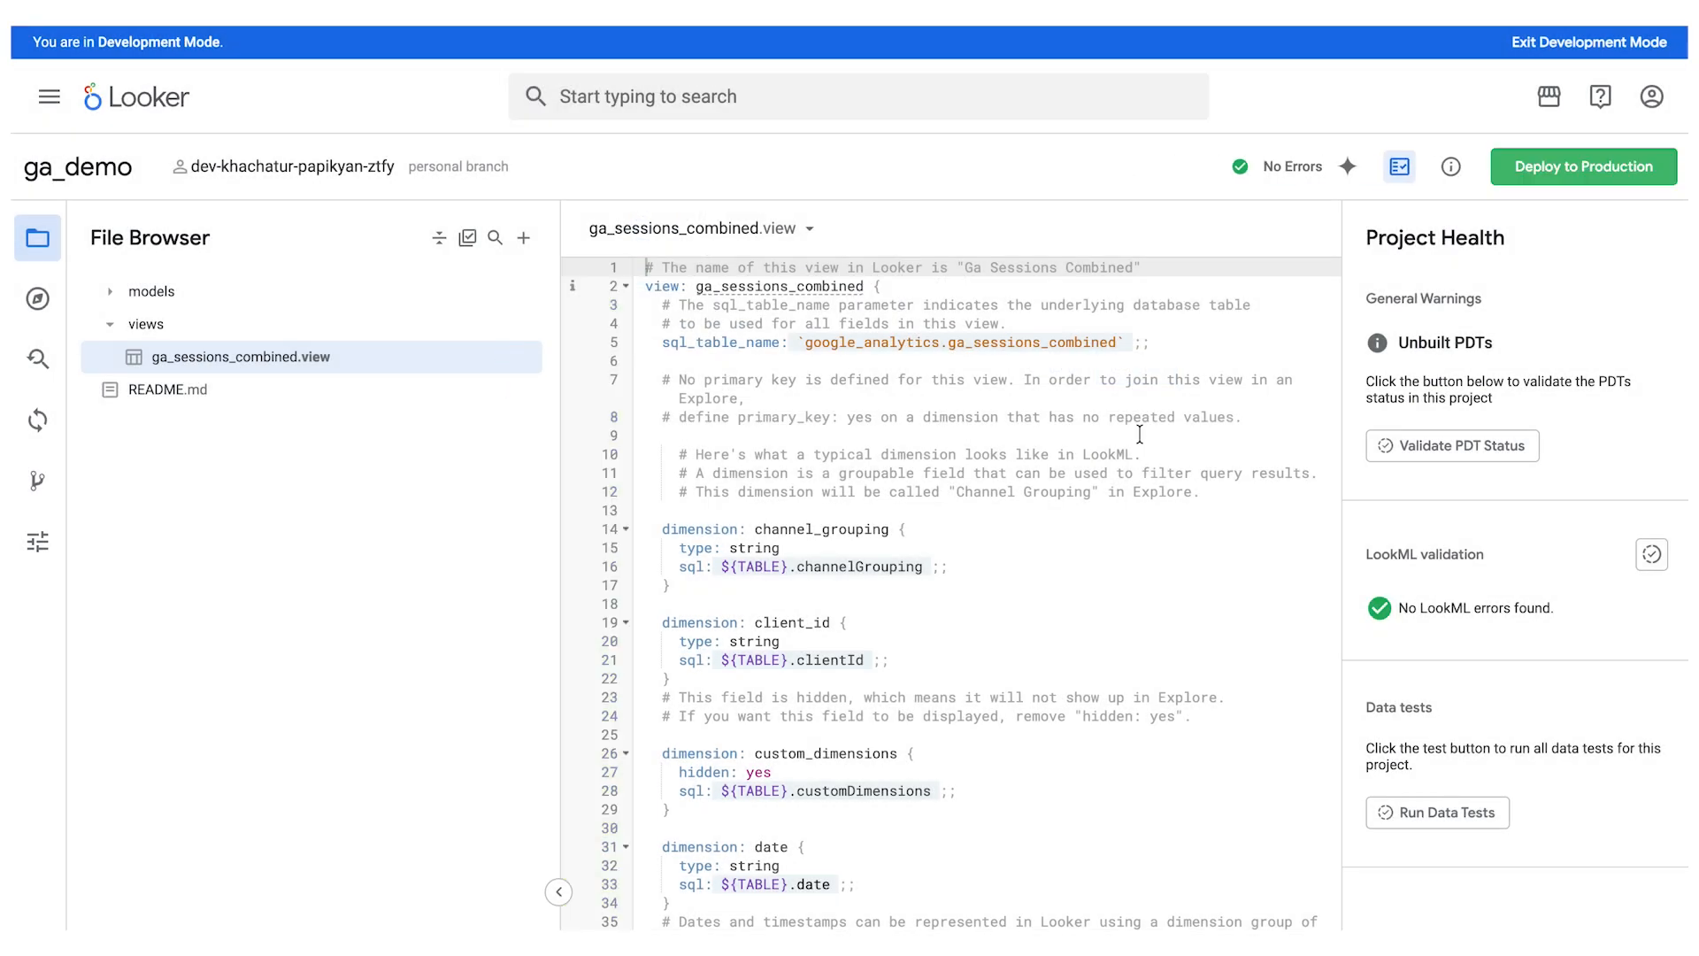
- Deploy the ga_demo project to production and exit Development Mode
left_click(1580, 174)
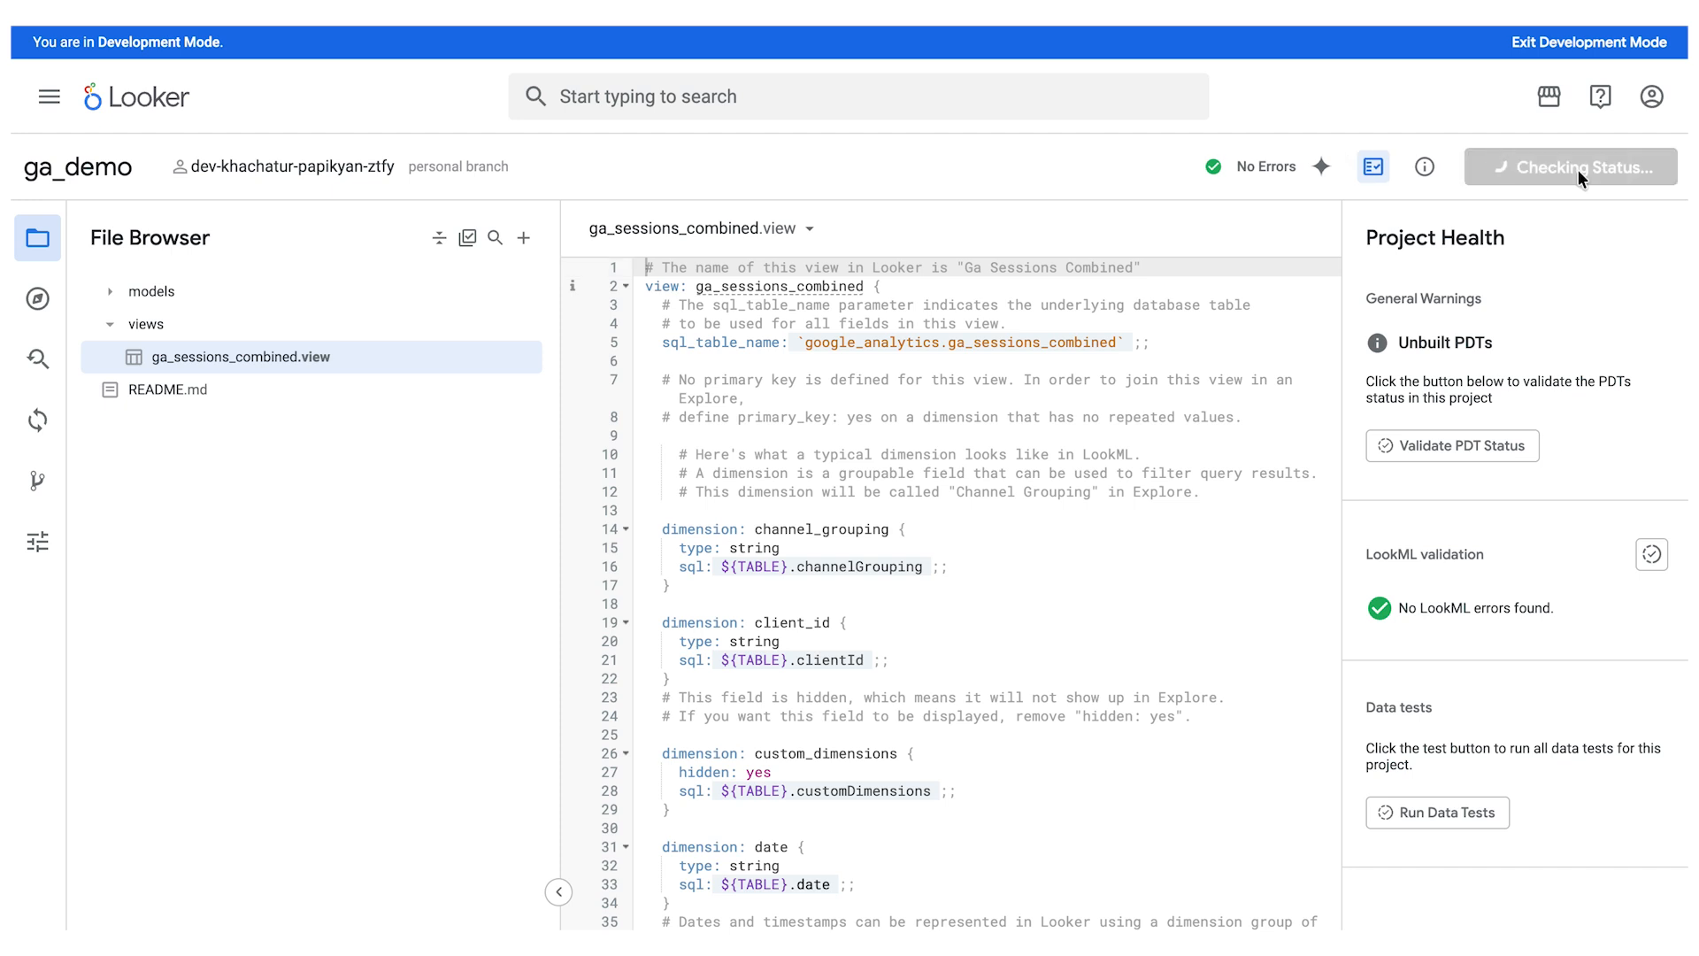
mouse_move(601, 280)
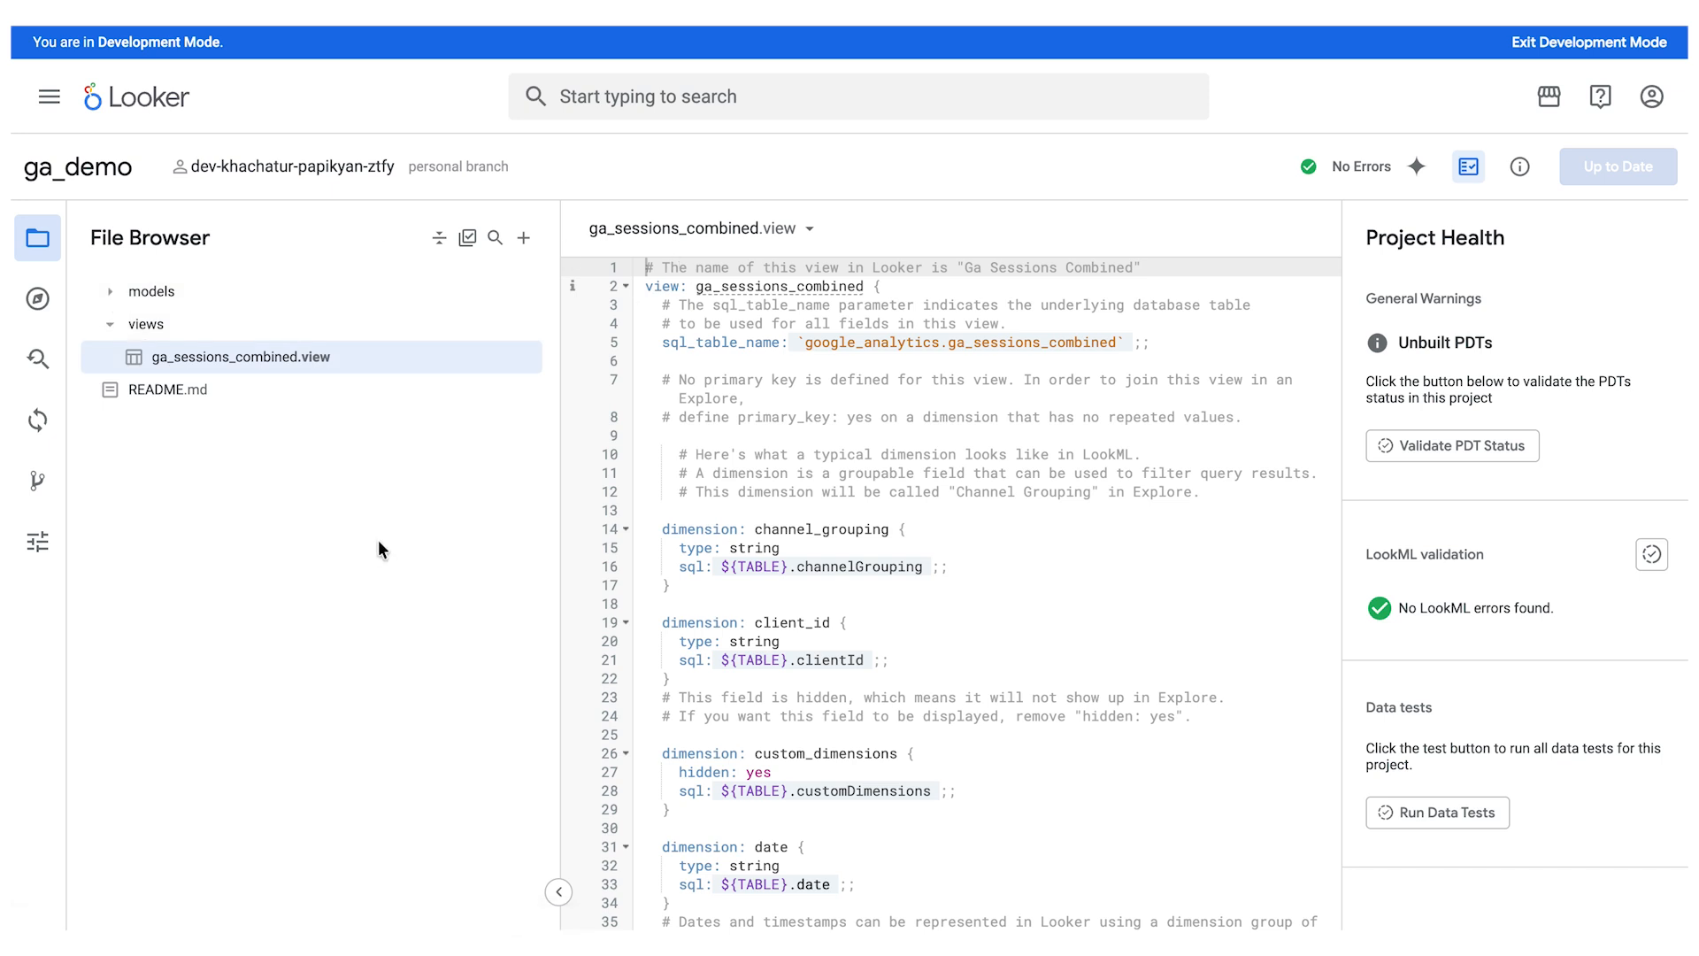
left_click(1571, 52)
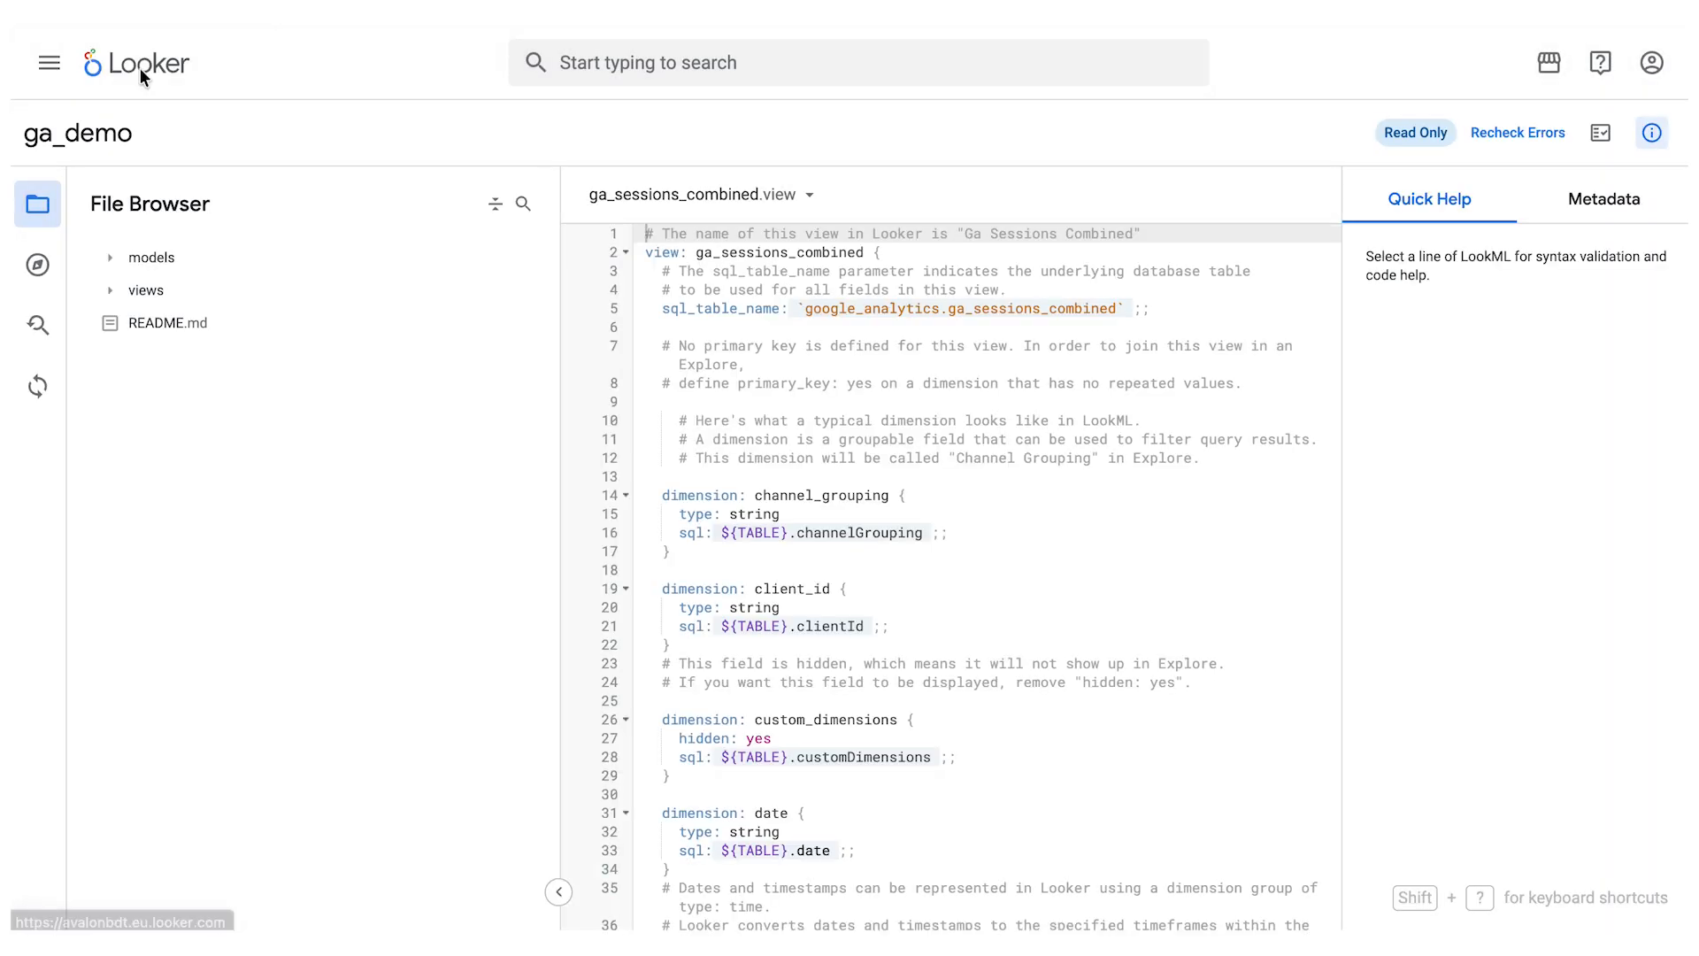
- From the home page, start a data conversation based on the Ga Sessions Combined Explore from Ga Demo
left_click(140, 67)
left_click(138, 266)
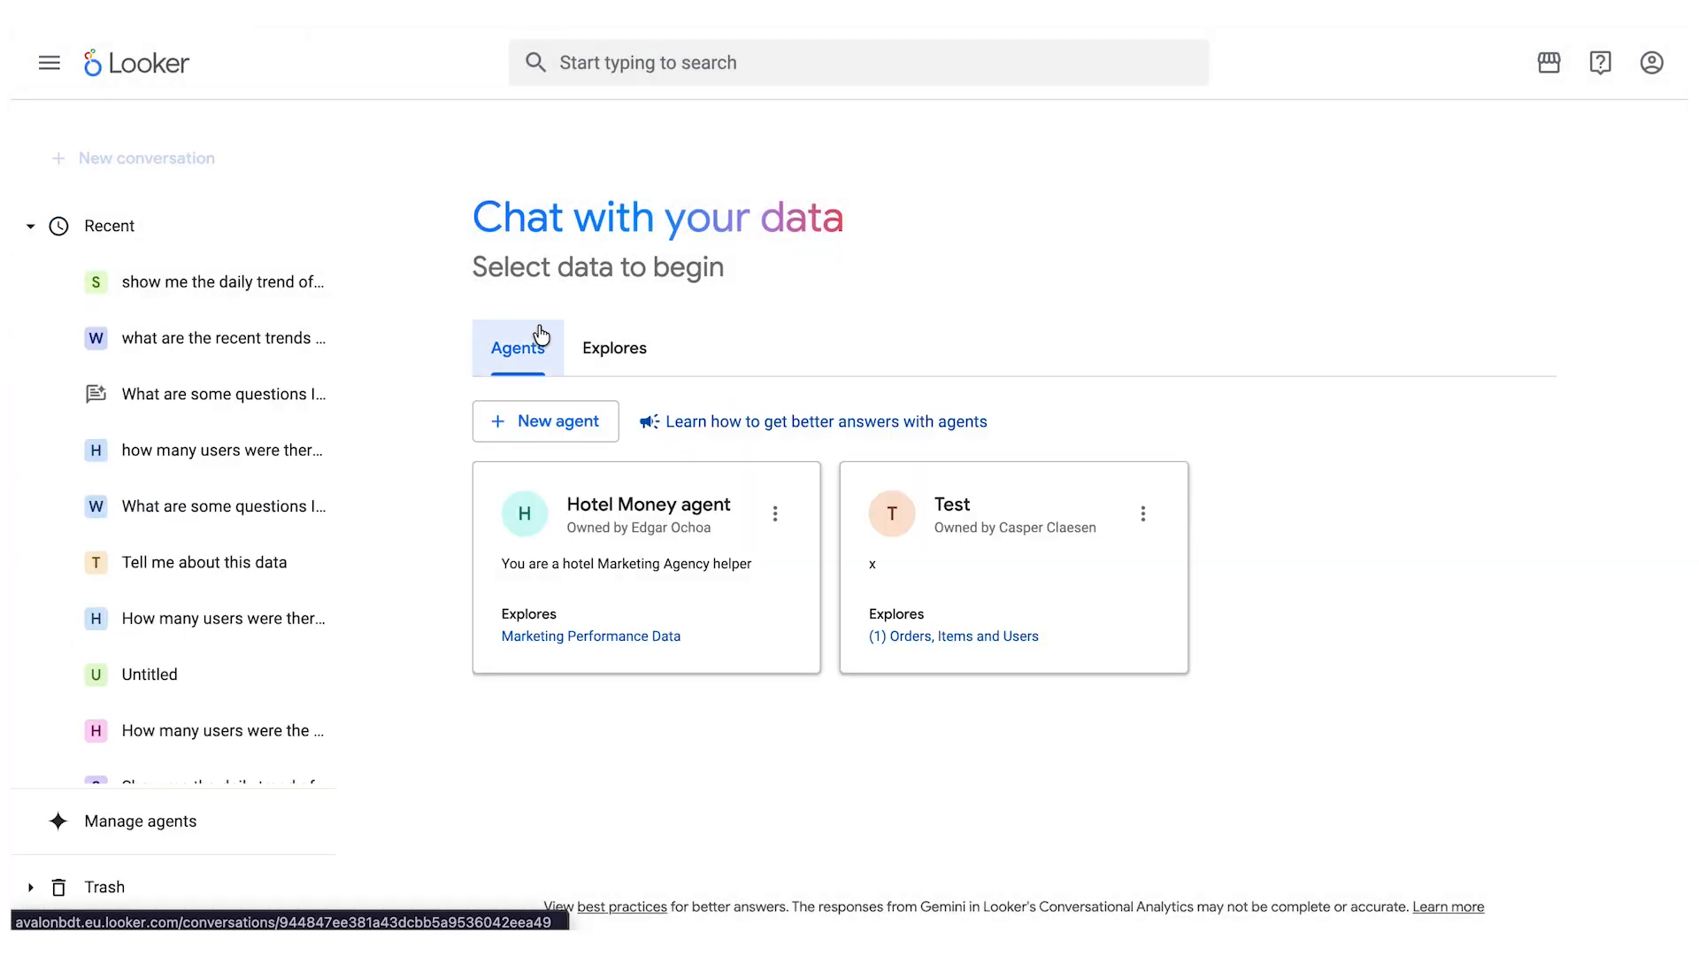
left_click(586, 349)
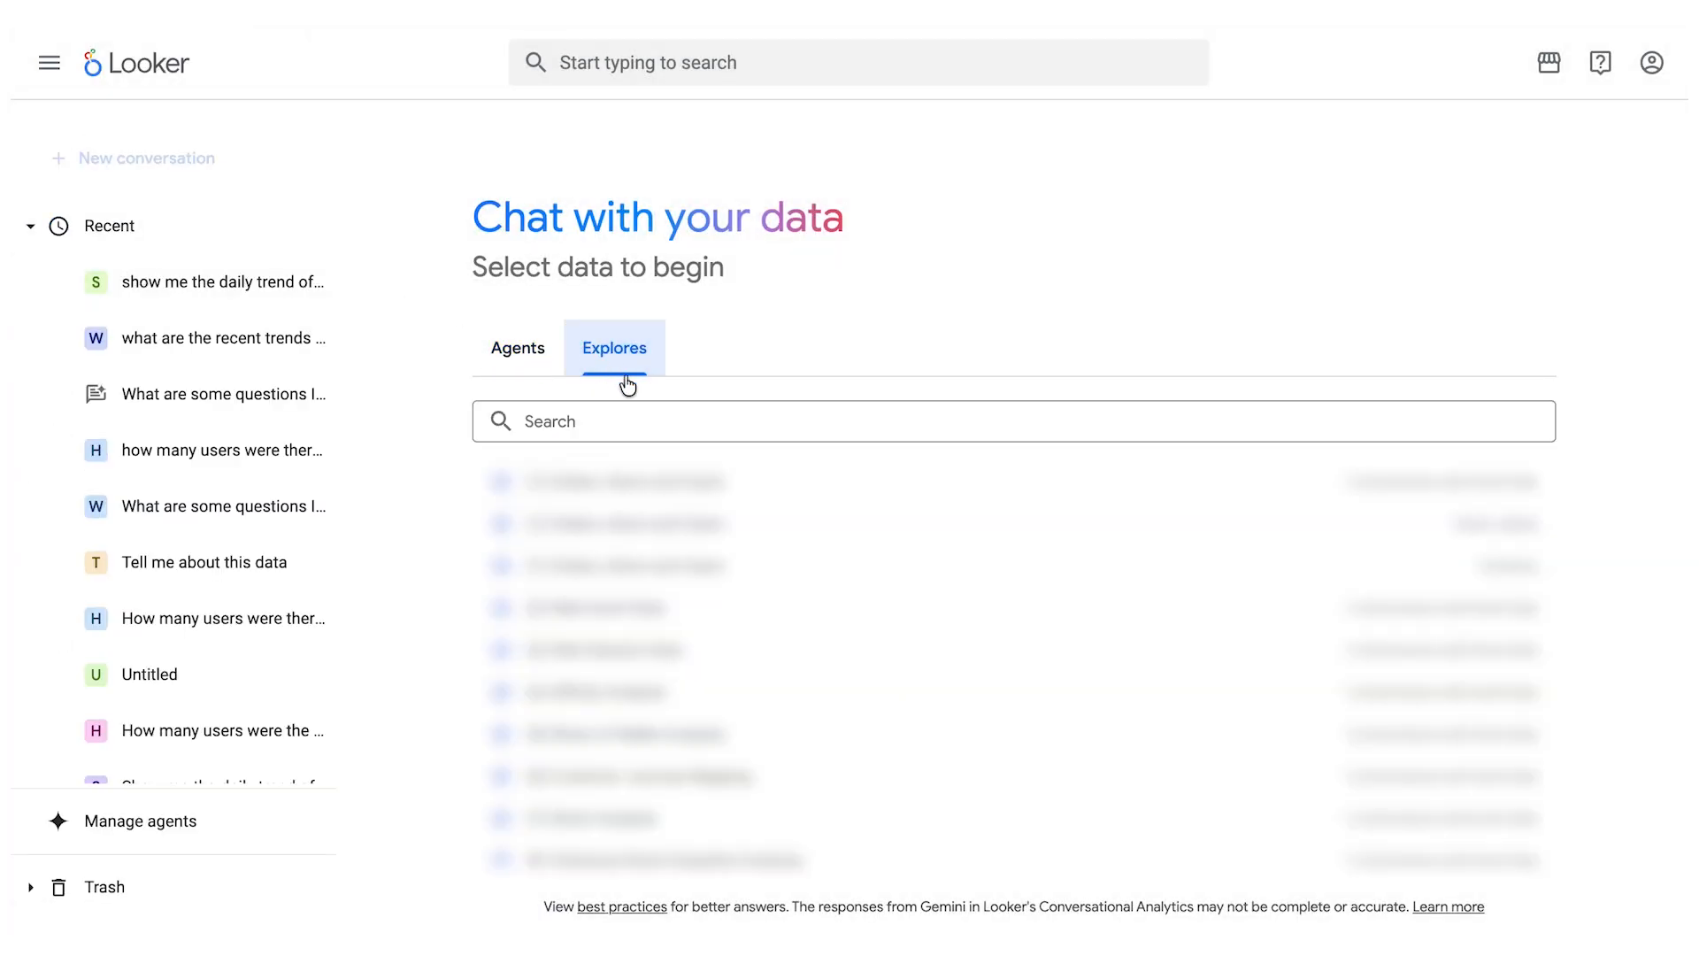
left_click(674, 428)
type("ga")
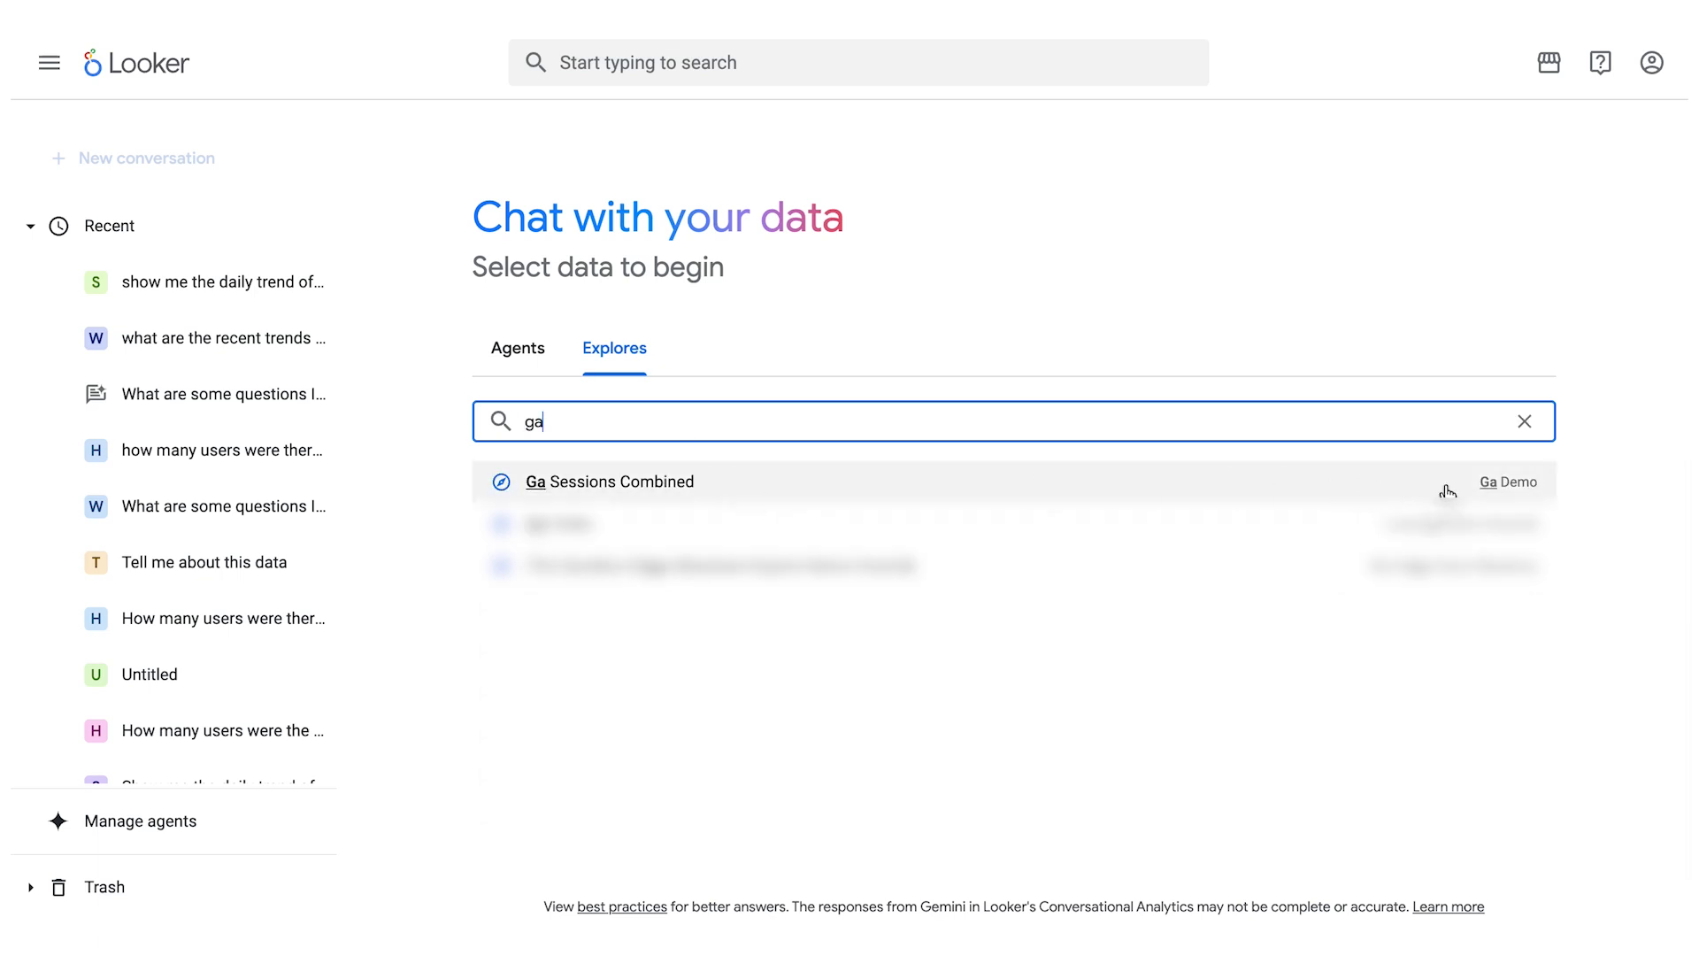
left_click(755, 480)
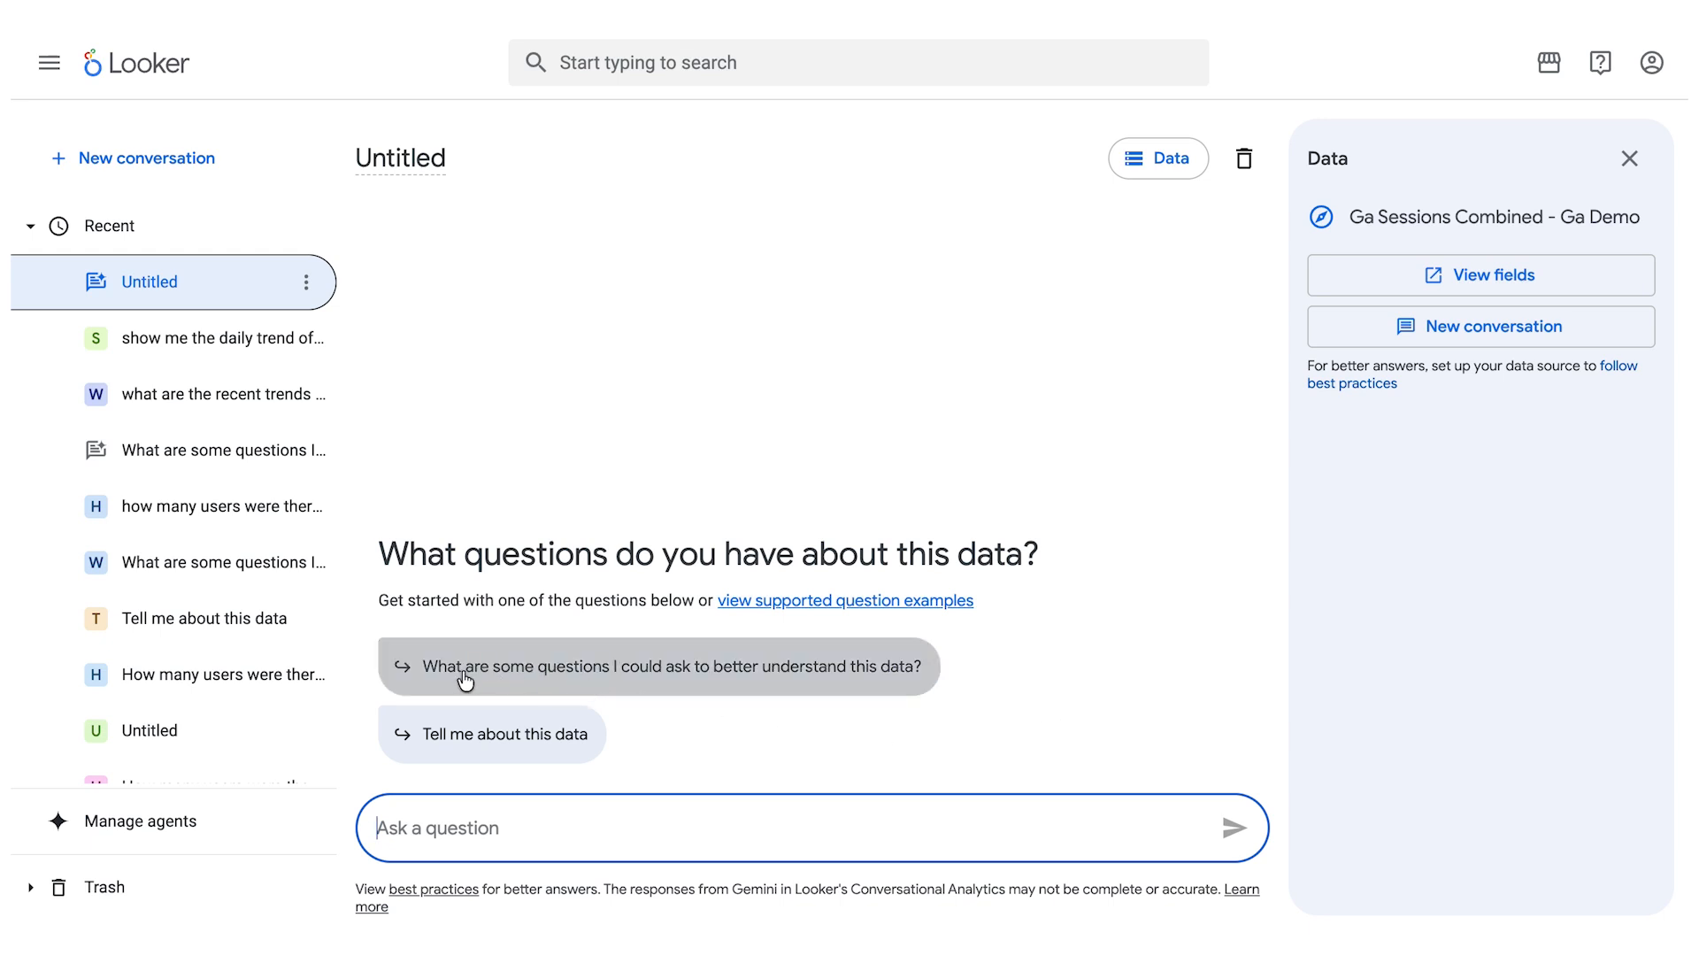
- Ask for suggested questions about this data, then ask "What is the most common Device Category (Mobile, Desktop, Tablet) used by visitors?"
left_click(656, 680)
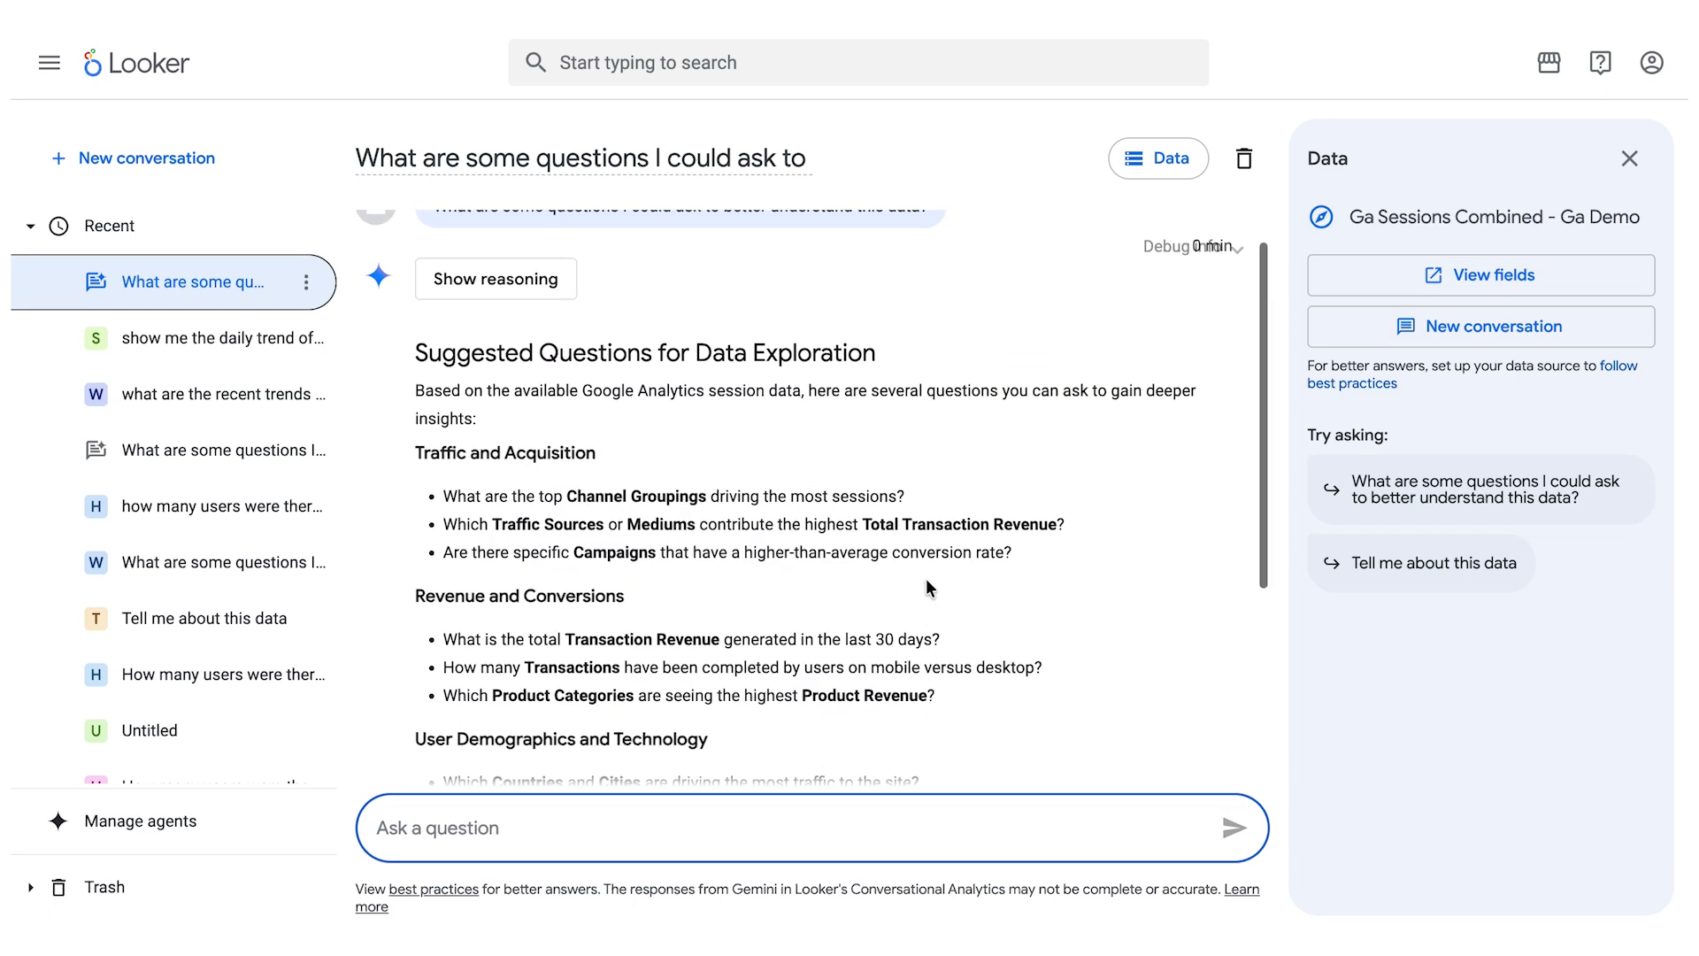
scroll(929, 589, "down", 2)
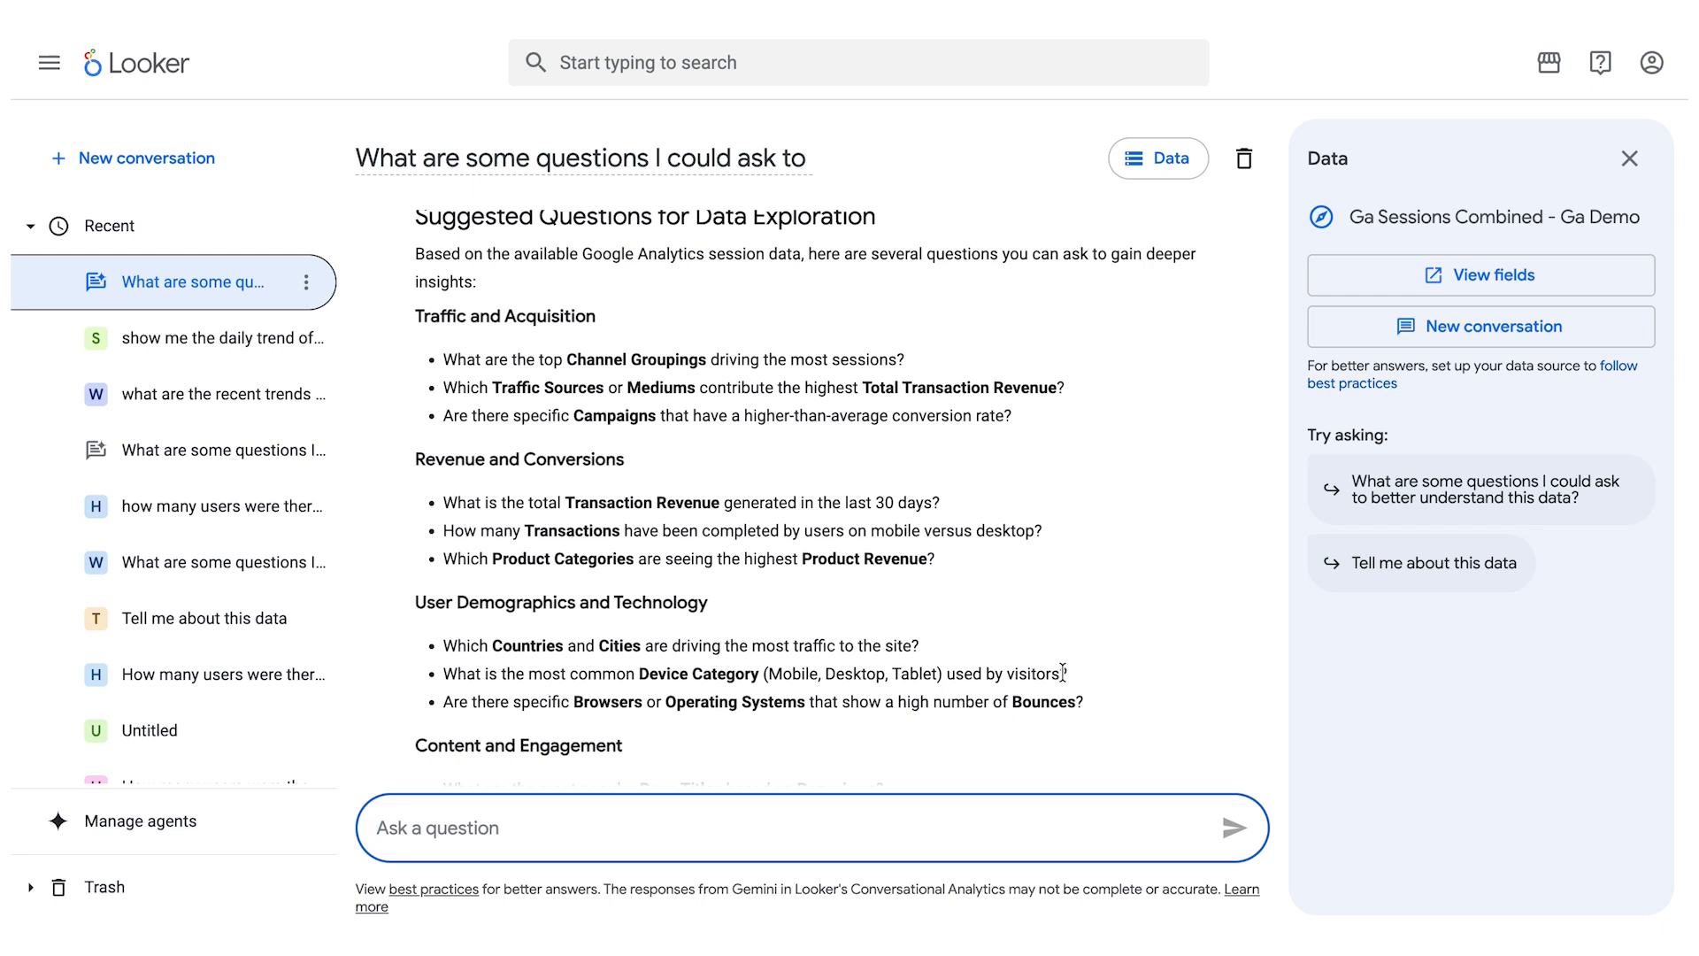
left_click_drag(1060, 672, 590, 672)
left_click(590, 672)
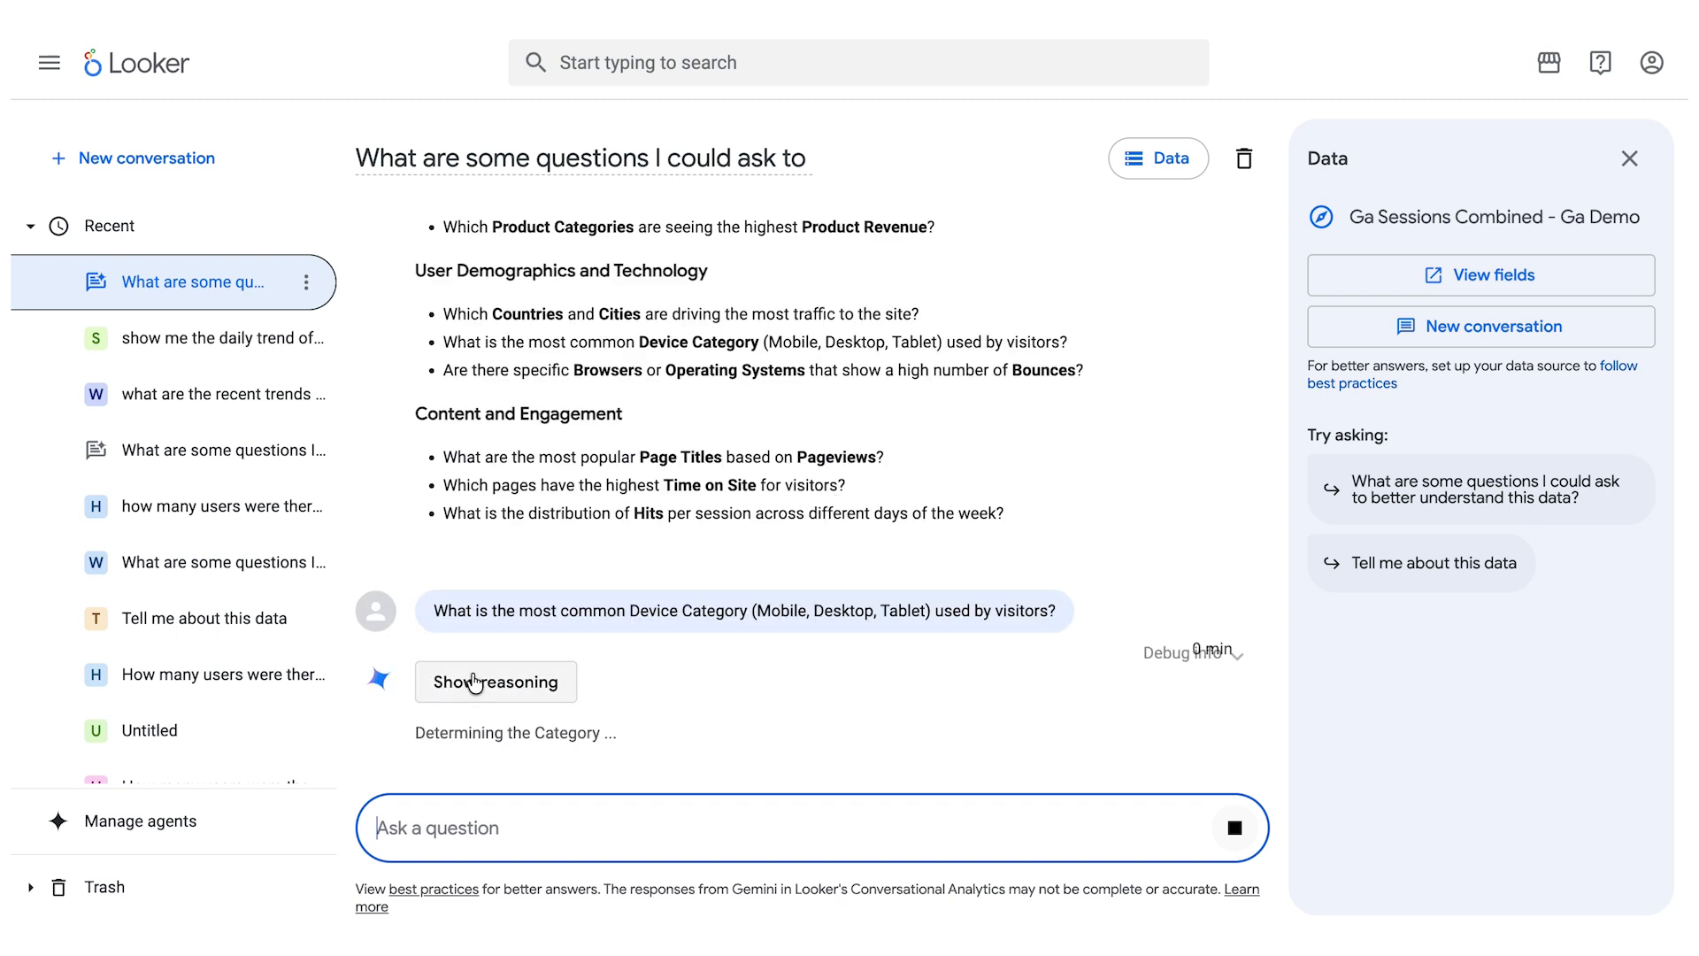
- Show the reasoning for the device category answer and examine its query result table, bar chart and written summary
left_click(501, 683)
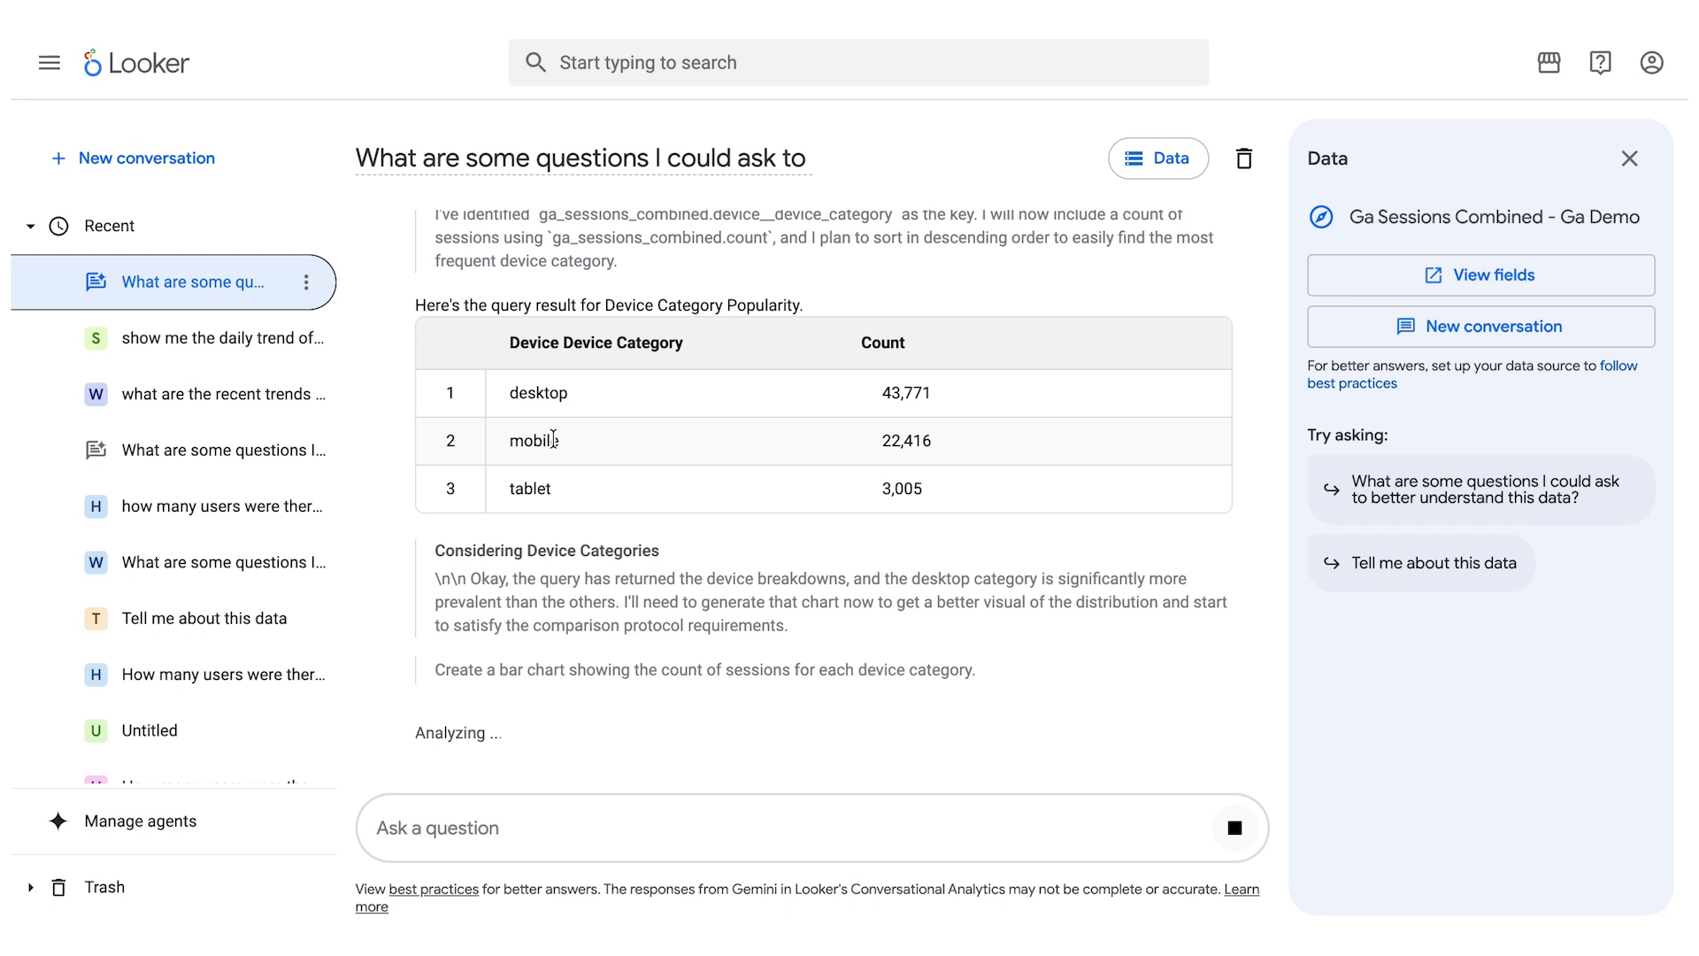
scroll(543, 507, "up", 10)
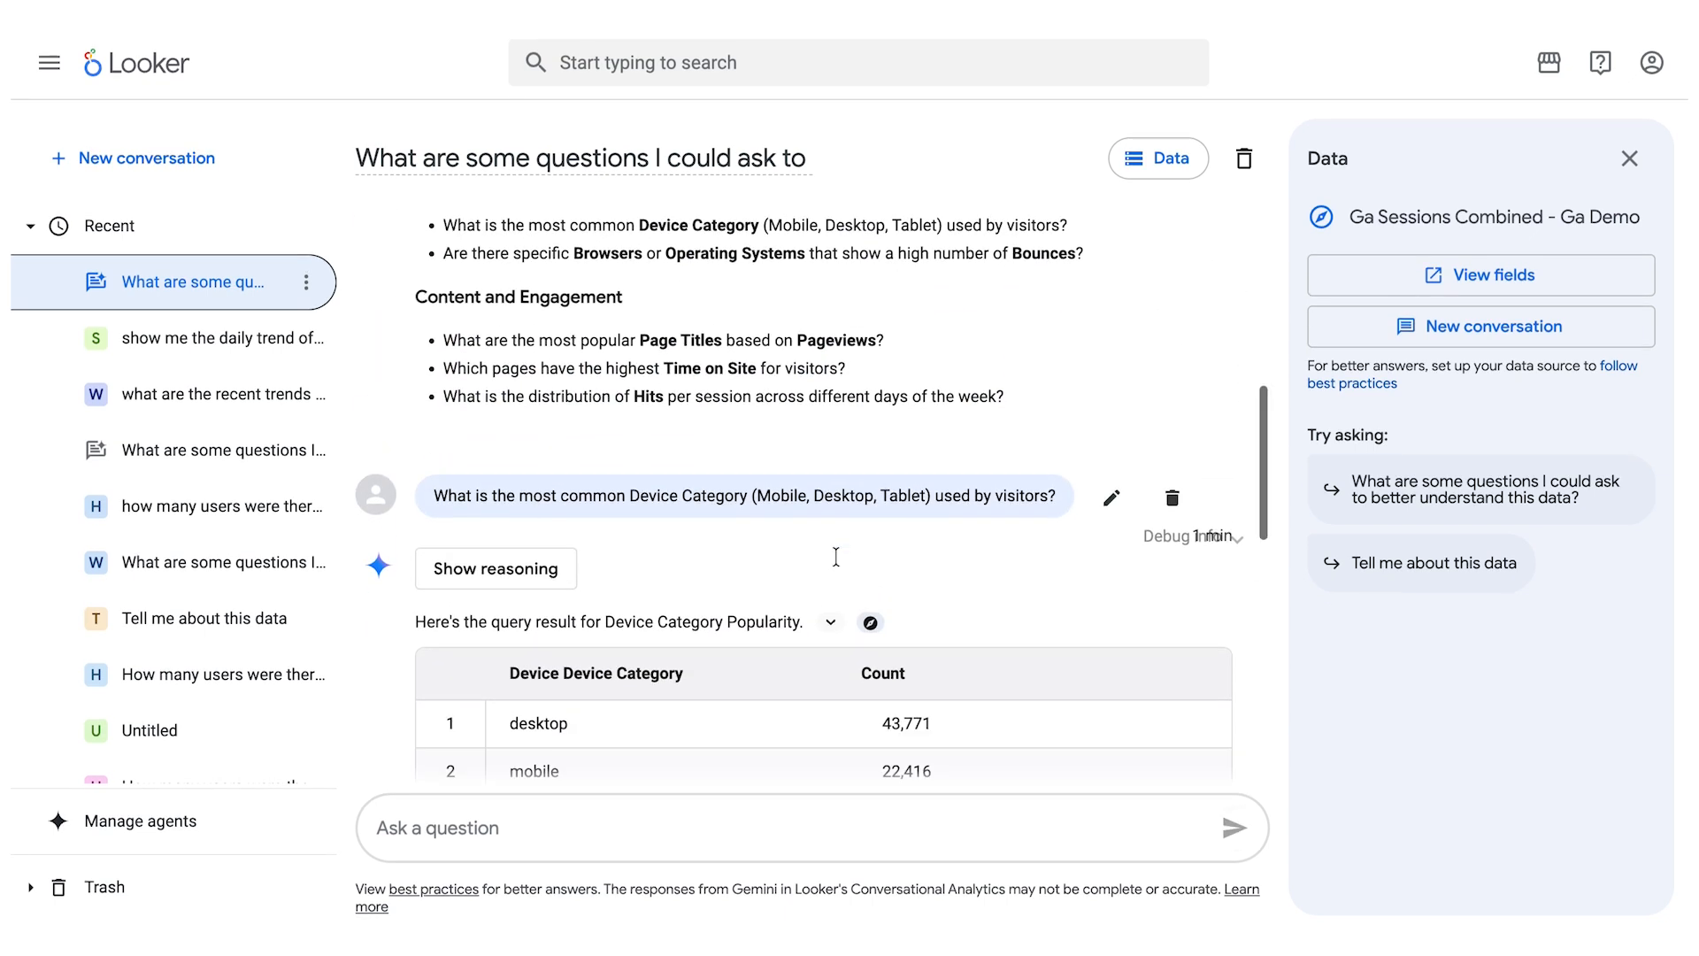
scroll(835, 556, "down", 2)
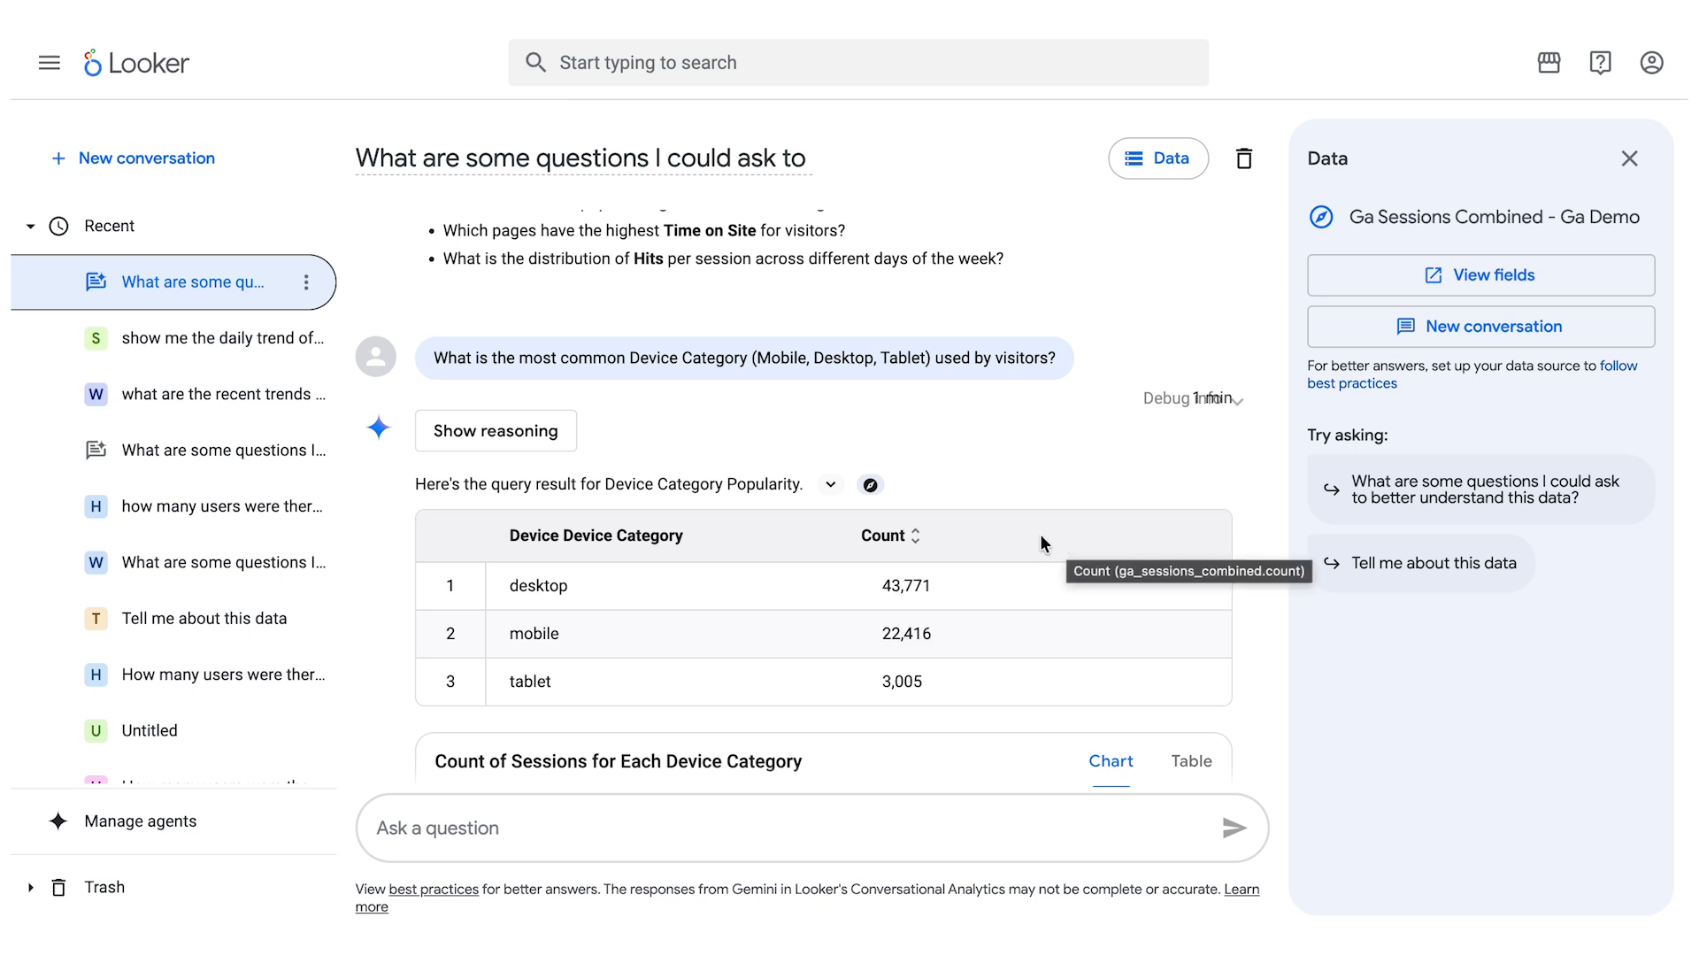
scroll(922, 666, "down", 4)
scroll(670, 651, "down", 7)
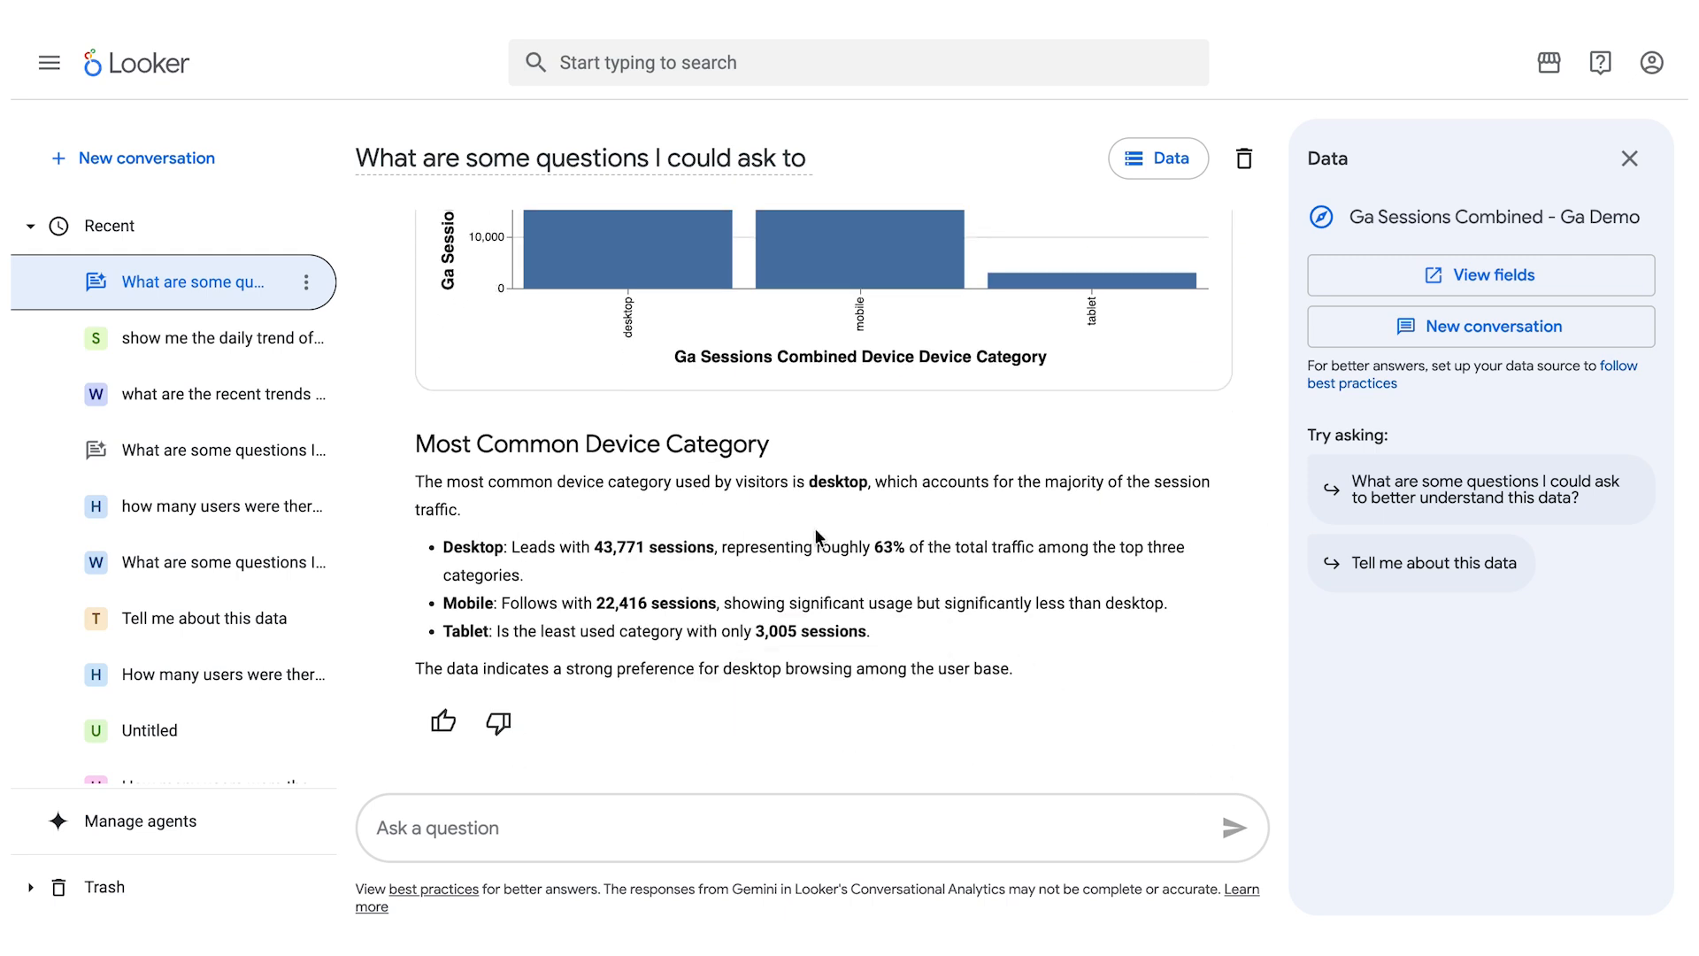
scroll(815, 528, "up", 6)
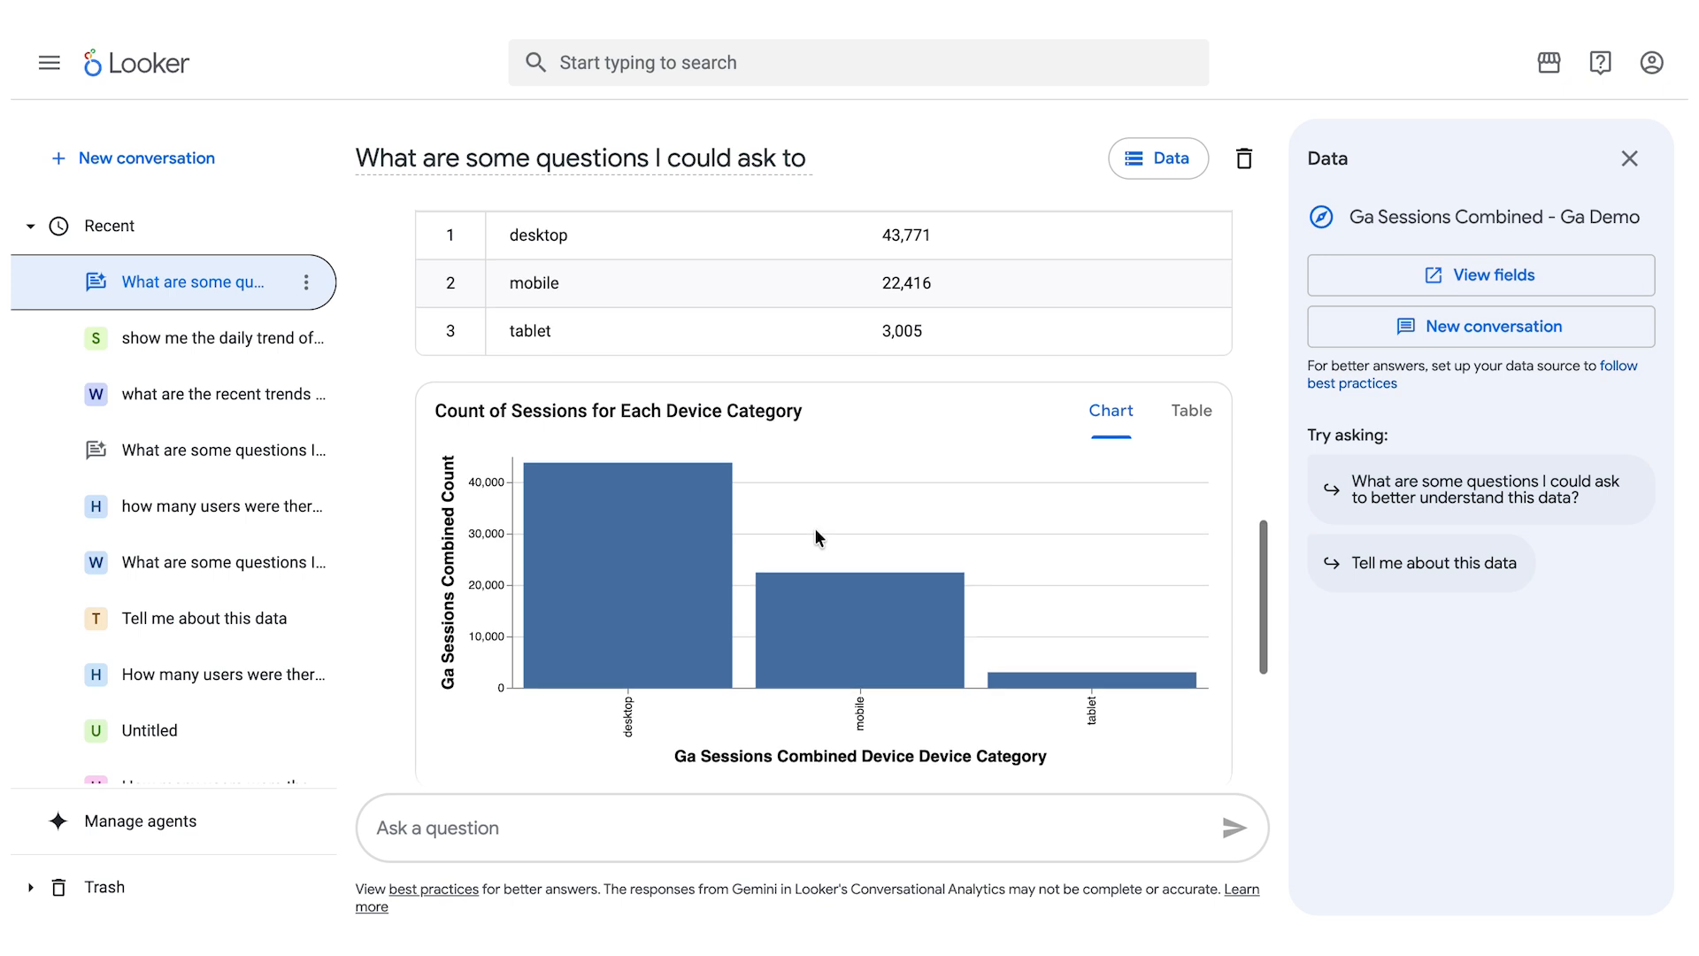
scroll(815, 528, "up", 5)
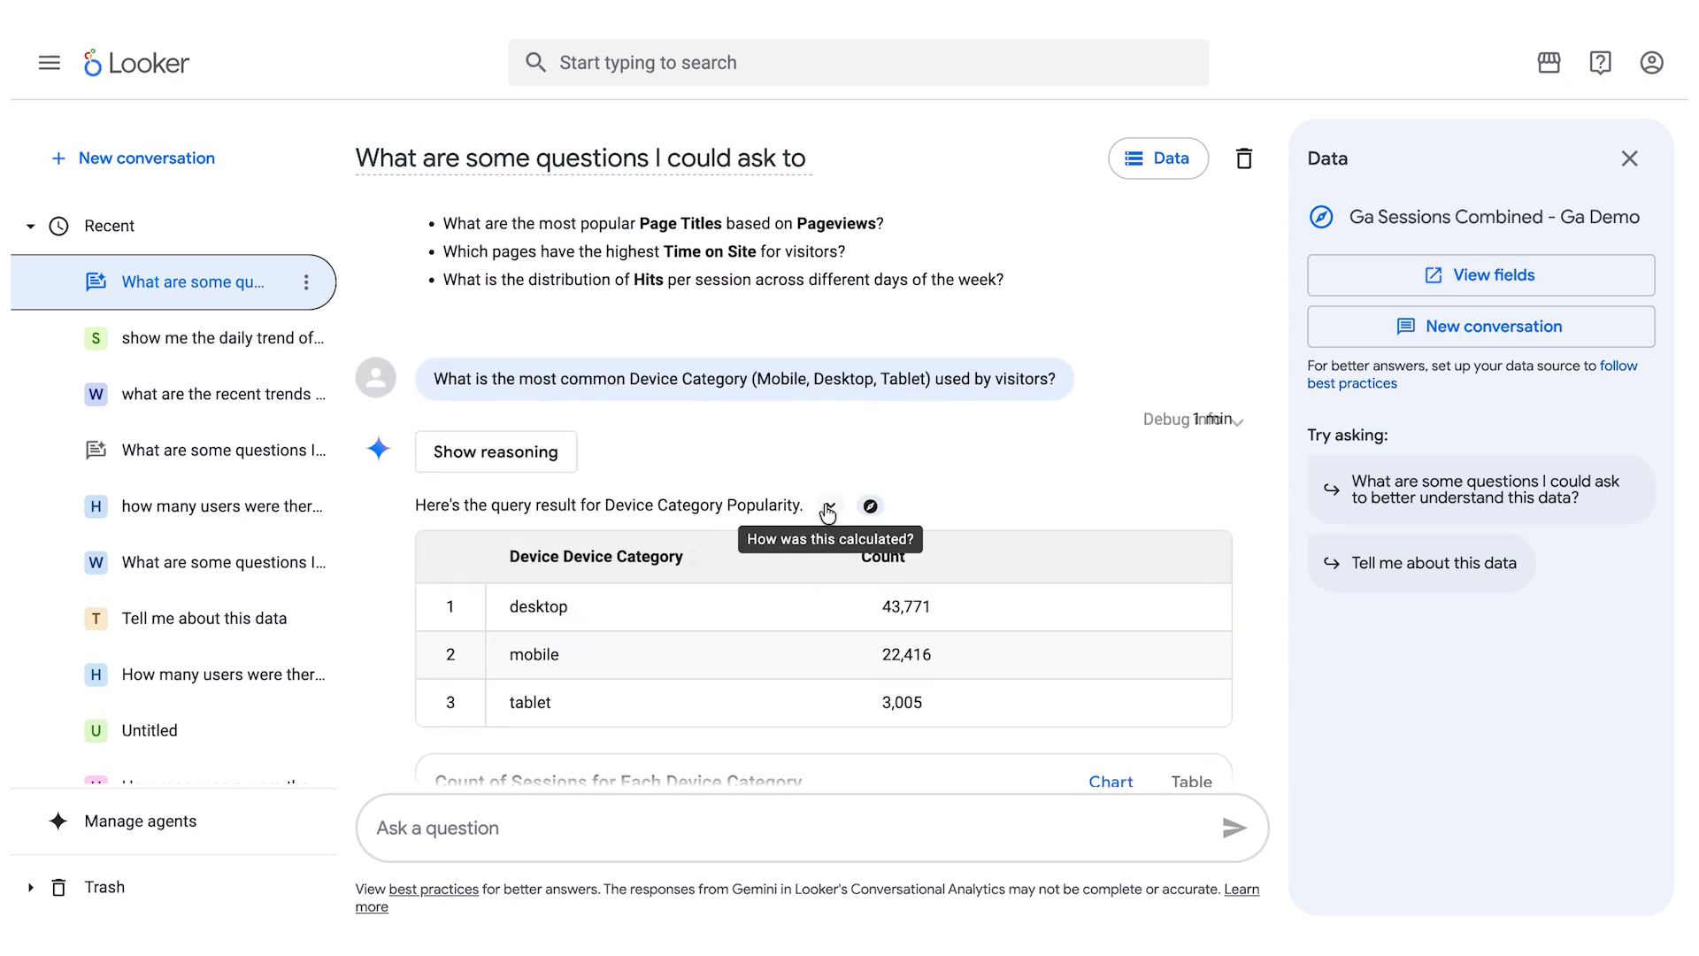
- Review how the device category query result was calculated, as text and as code, and open the result in Explore
left_click(828, 510)
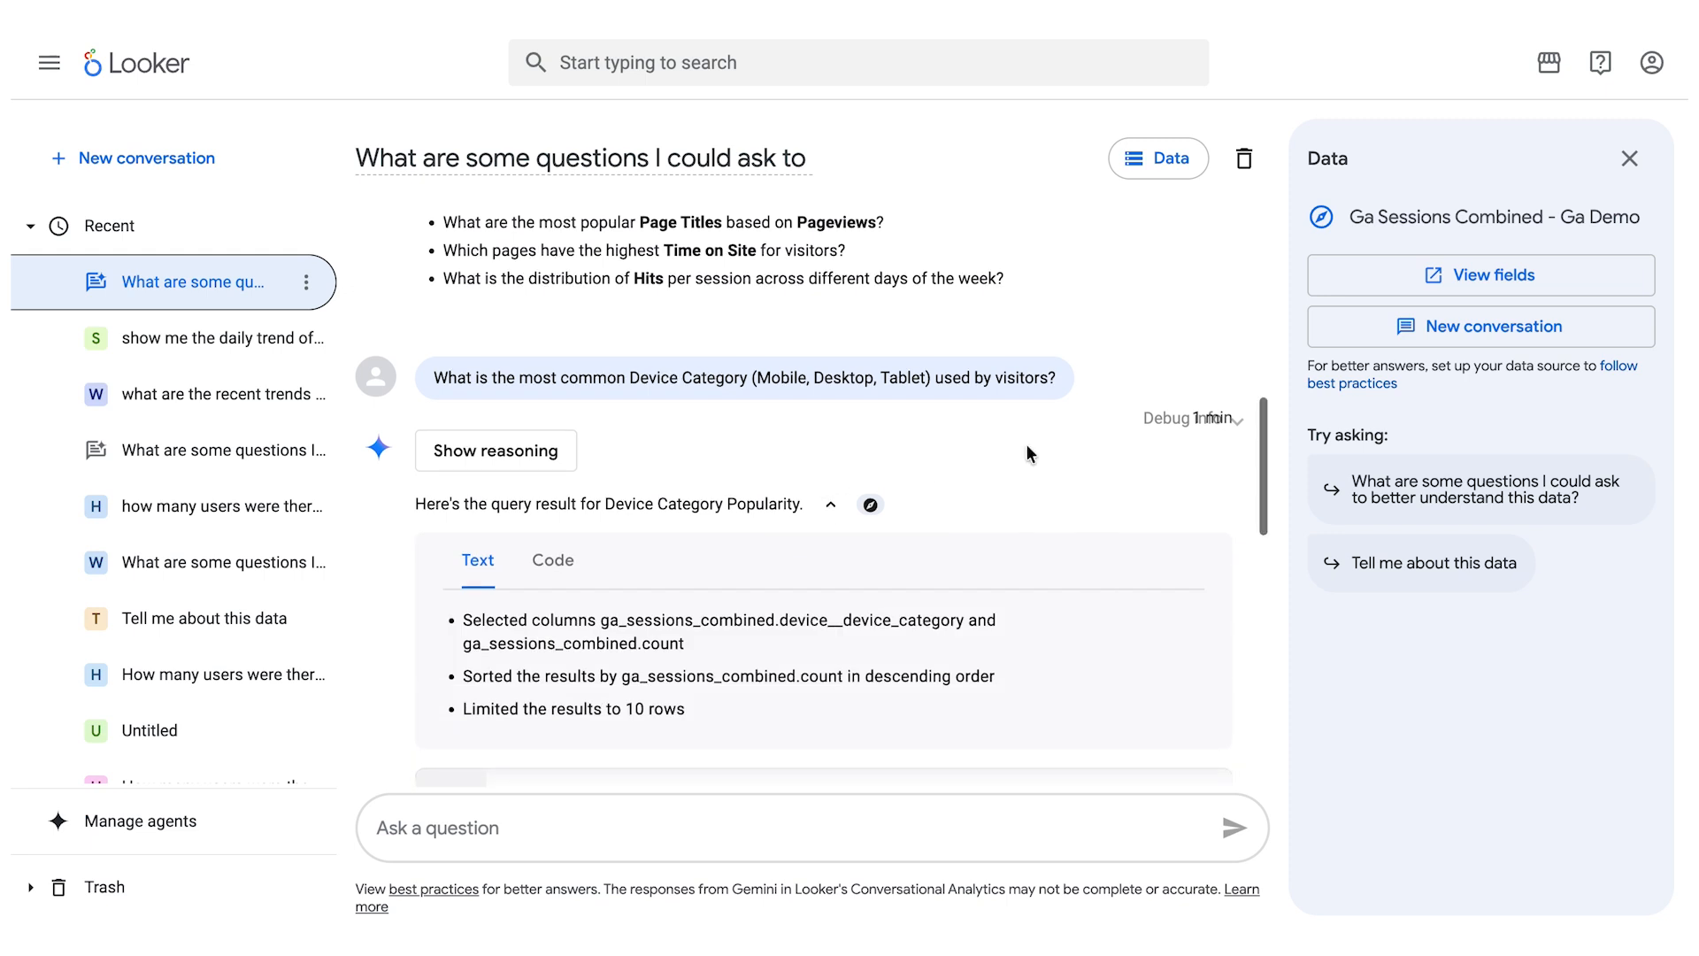
scroll(1024, 452, "down", 2)
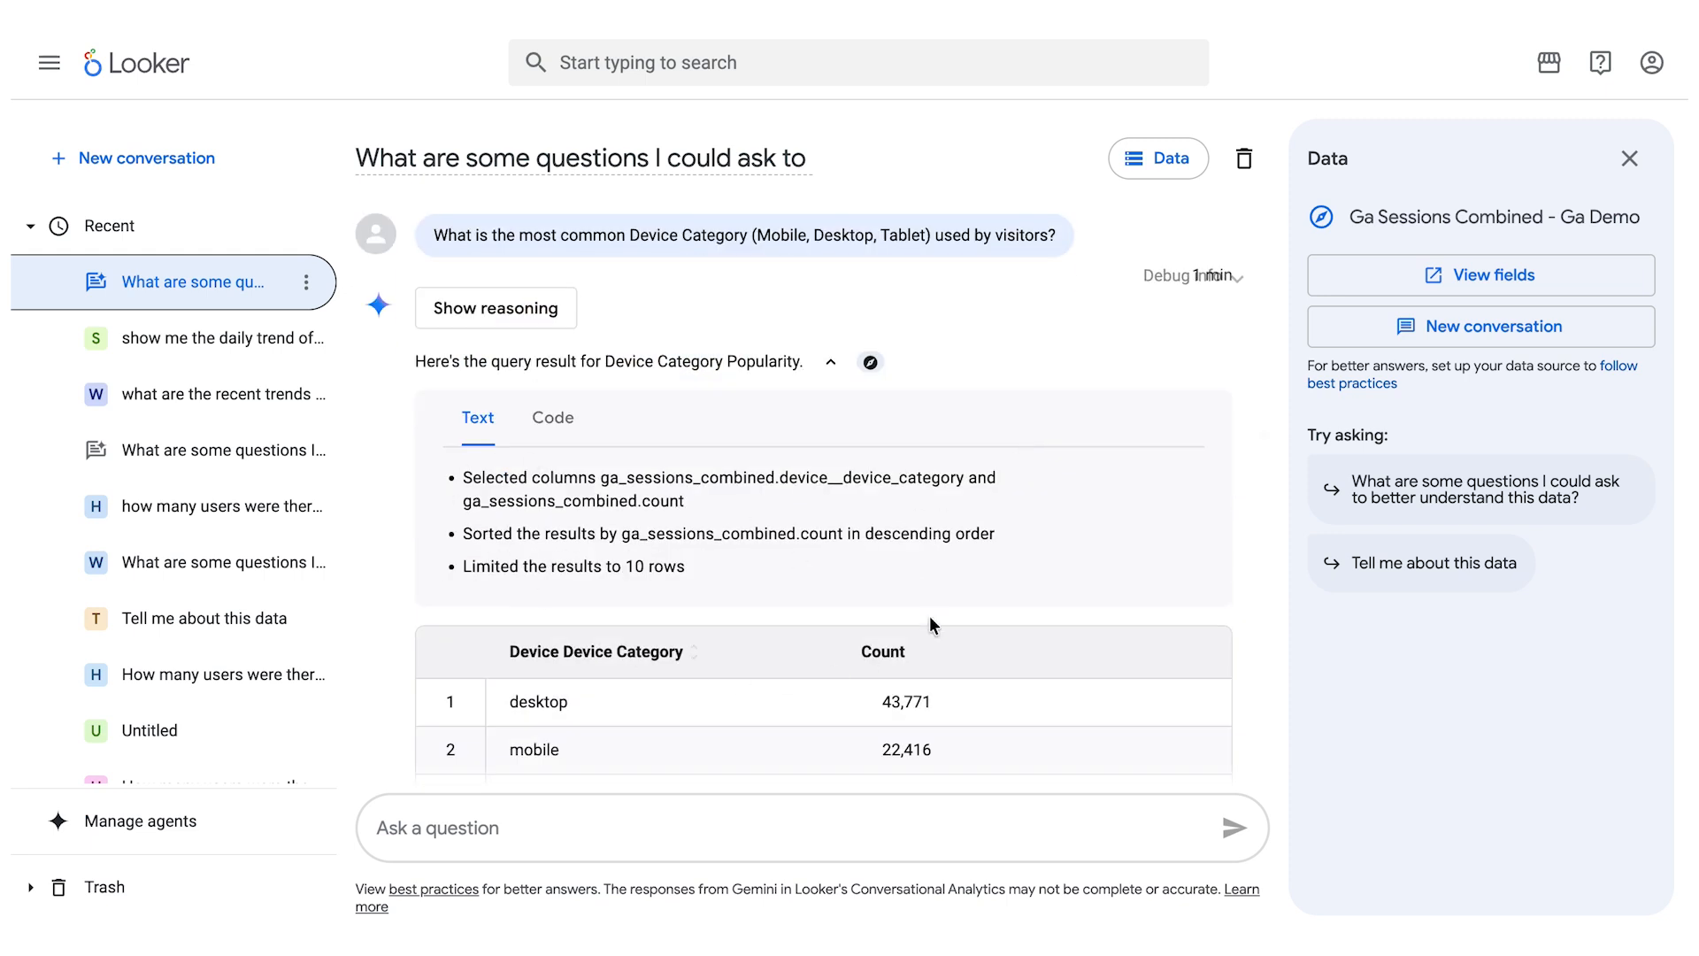
left_click(553, 420)
left_click(484, 425)
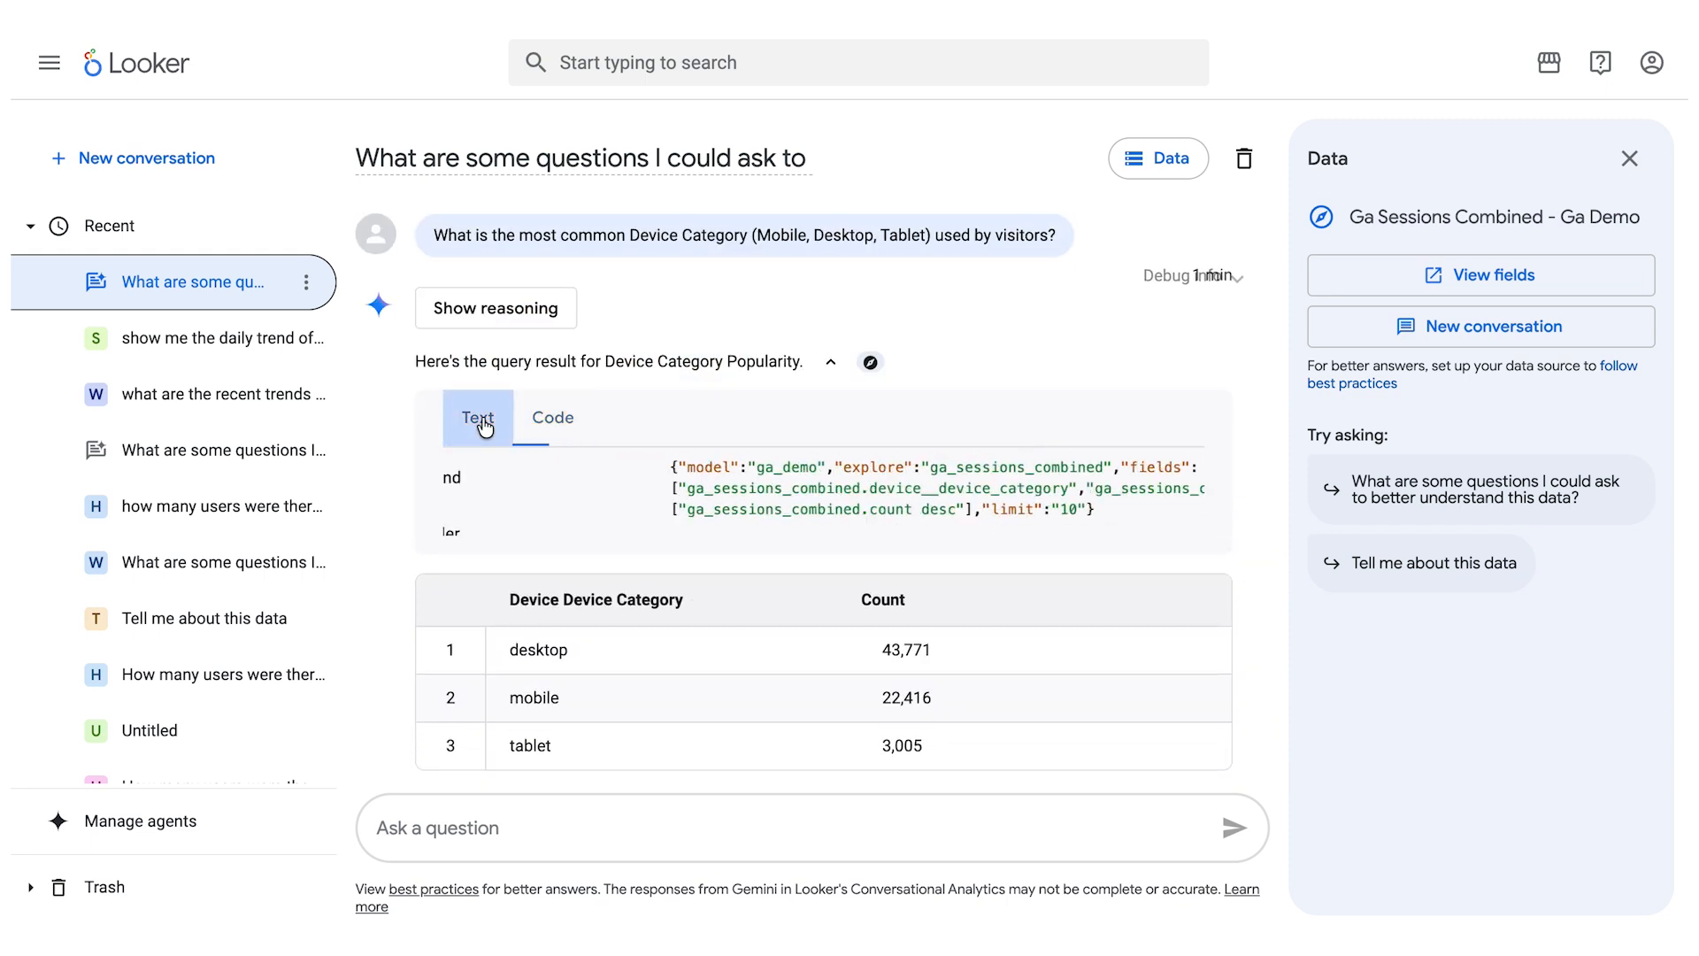
left_click(832, 365)
left_click(872, 364)
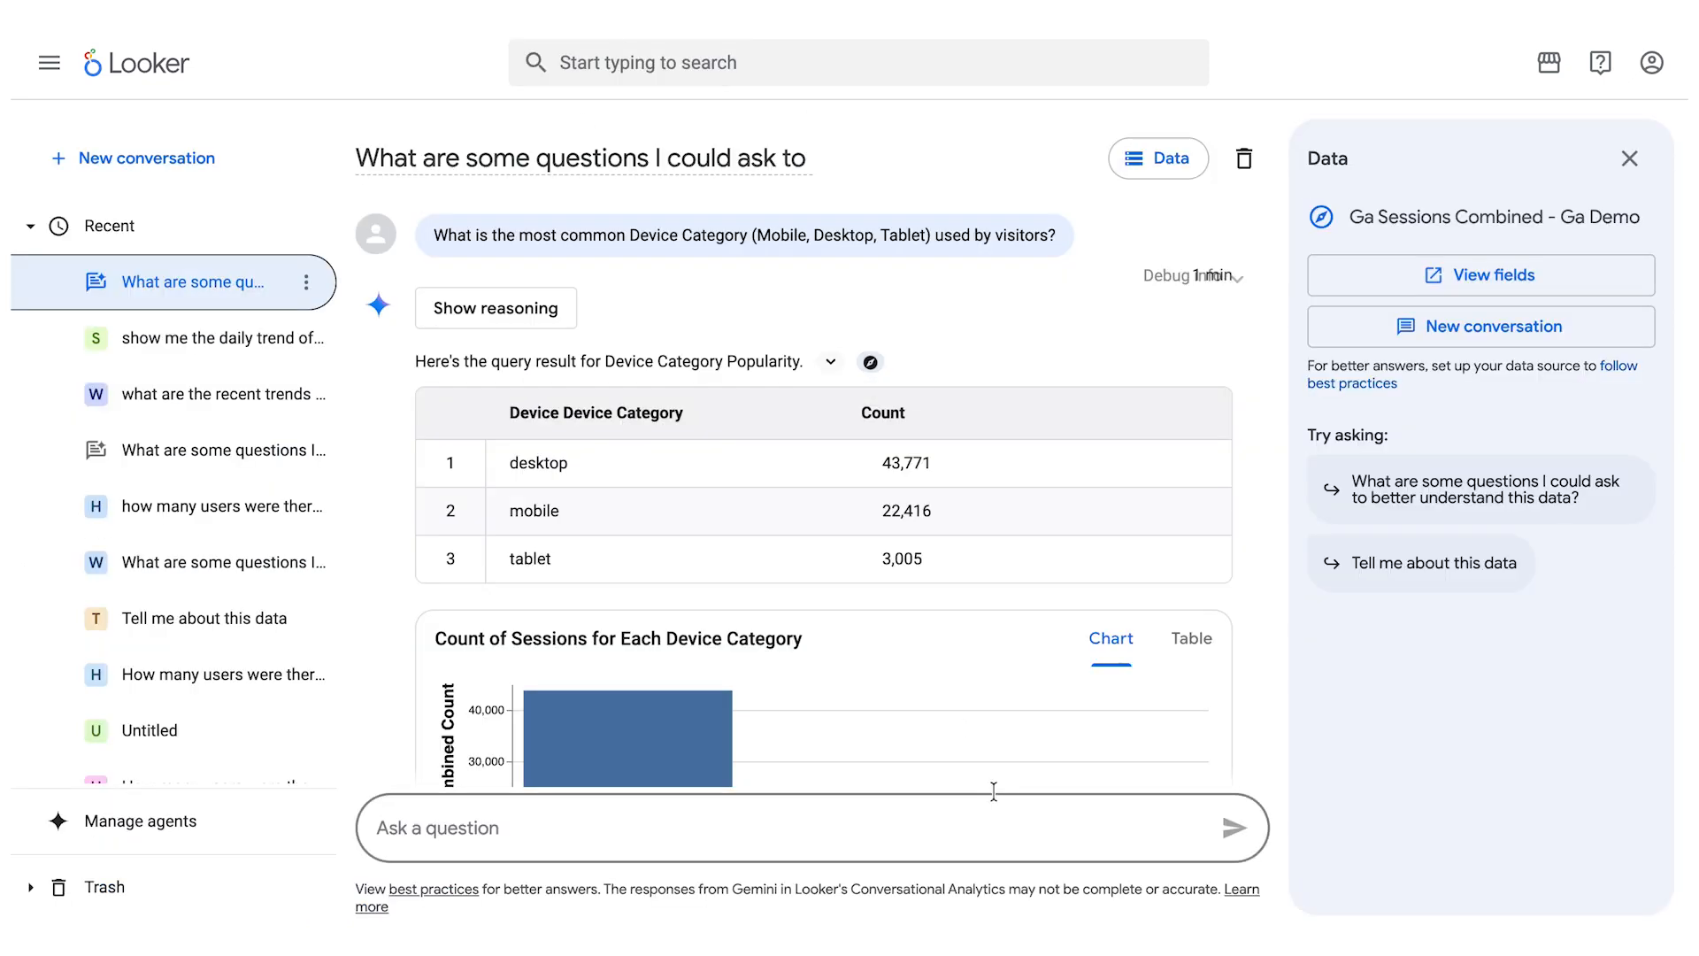
- Look over the session count chart and written summary by device category, returning to the suggested questions at the conversation's start
scroll(917, 434, "down", 5)
scroll(916, 434, "down", 2)
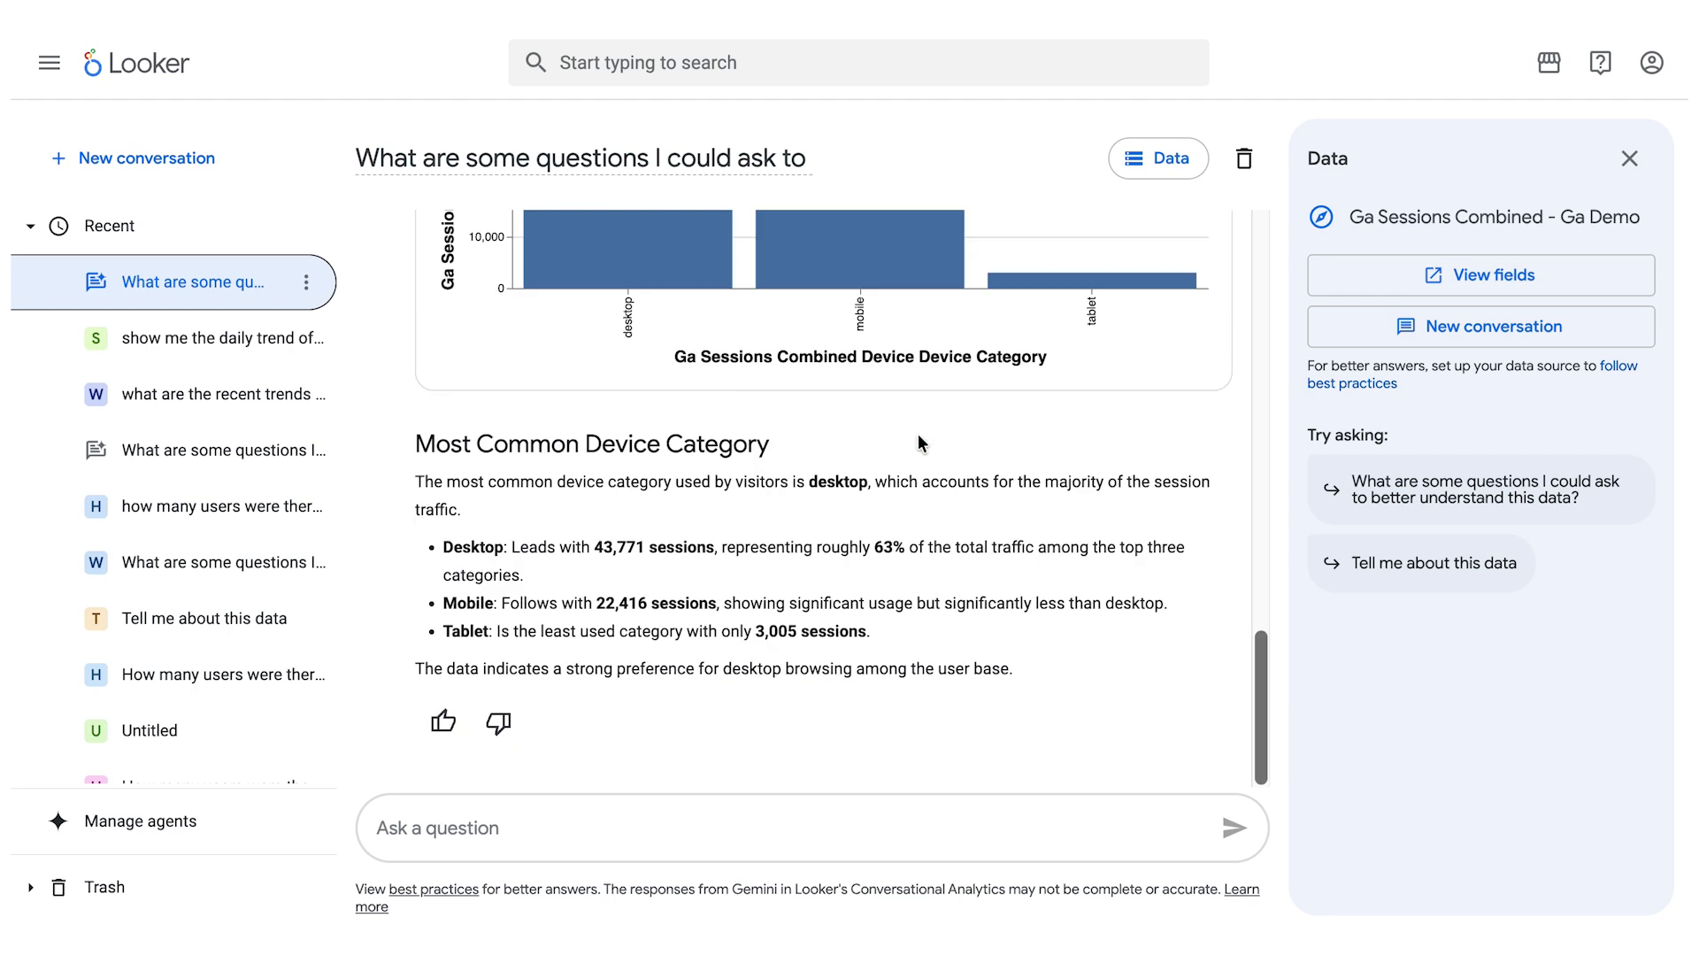
scroll(925, 525, "up", 4)
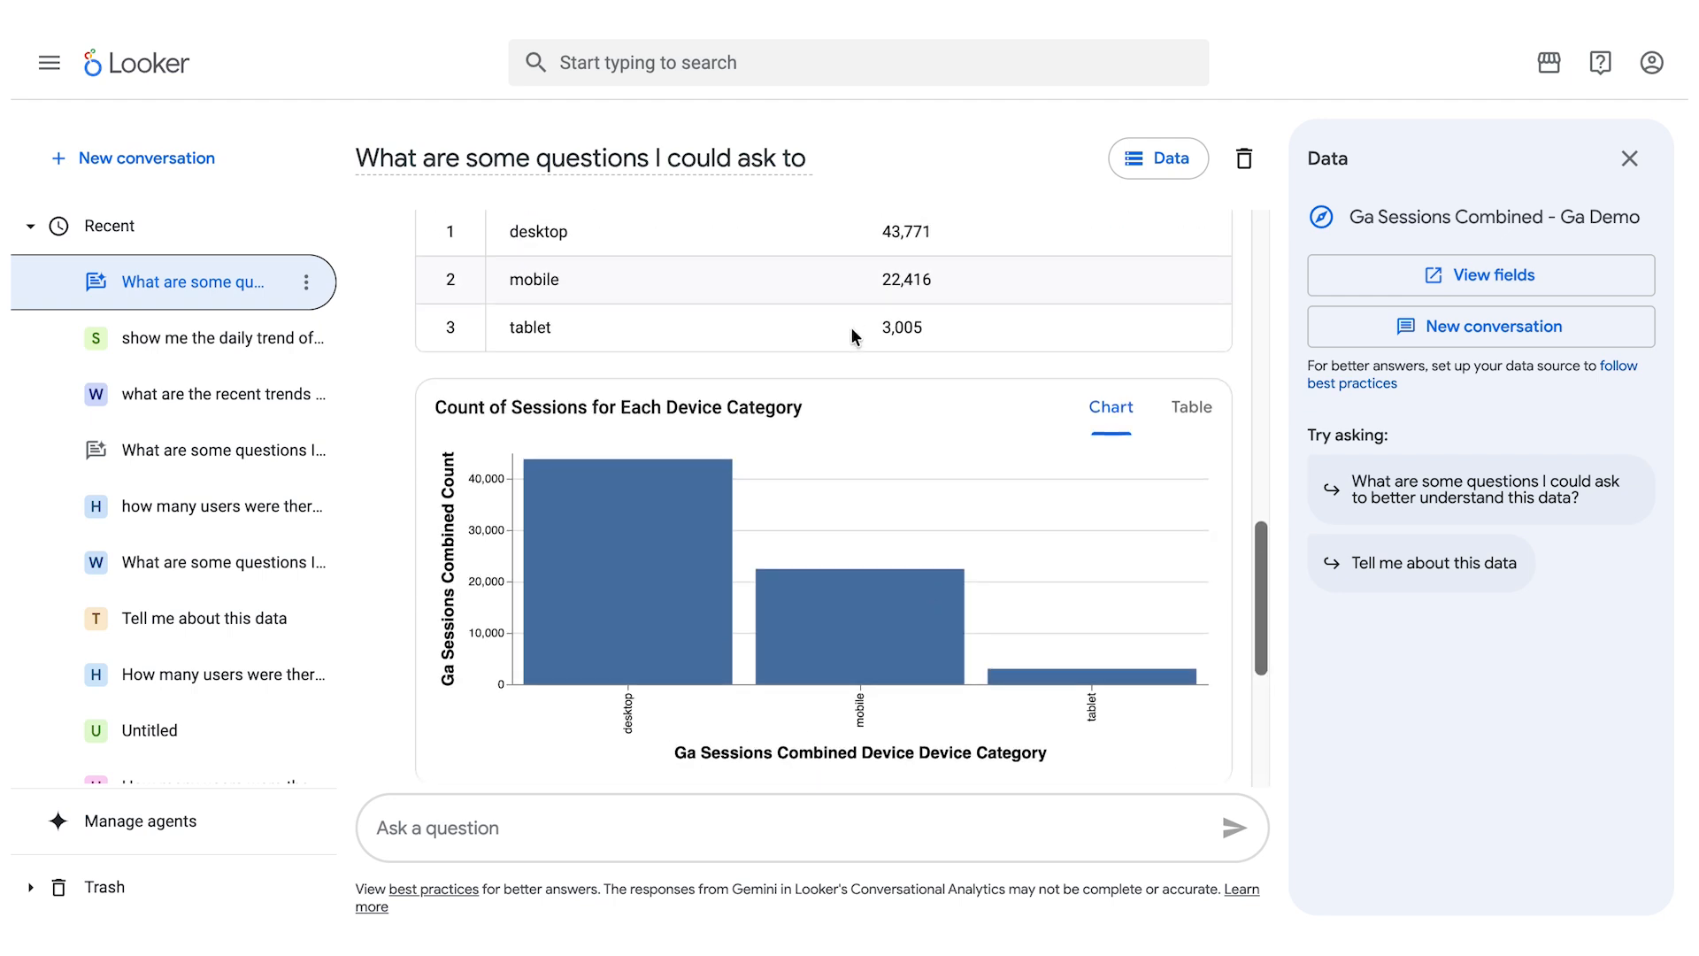
scroll(852, 329, "up", 10)
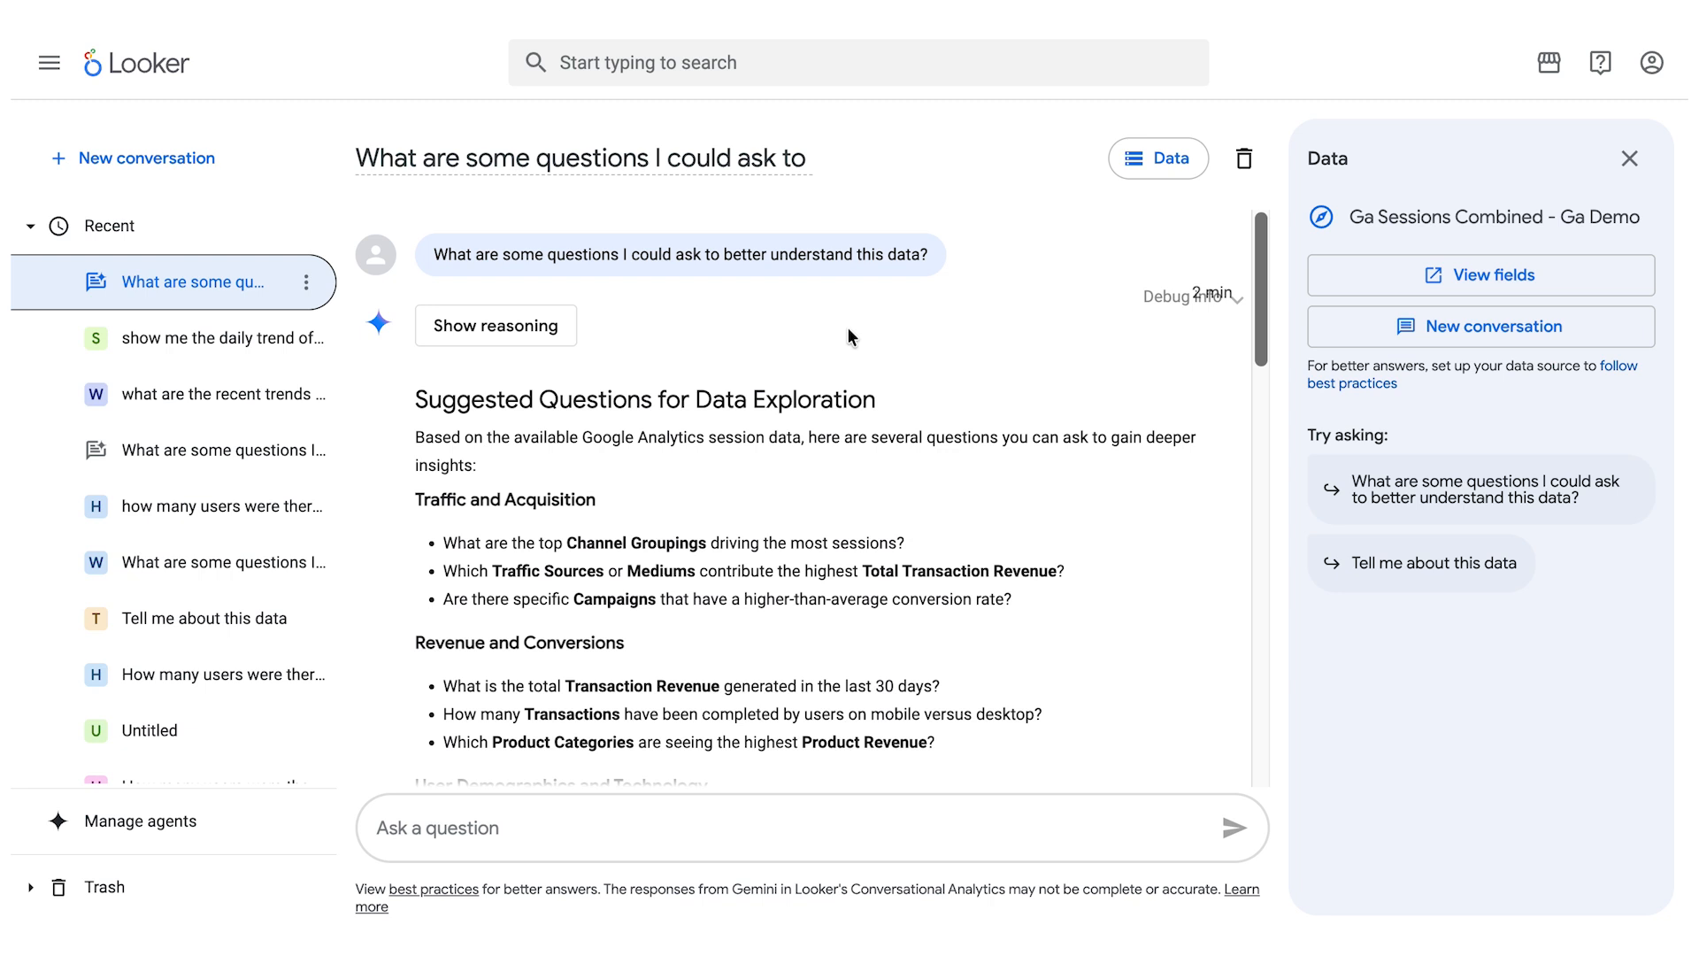
- From agent management, start a new agent and name it "Google Analytics Agent"
left_click(147, 825)
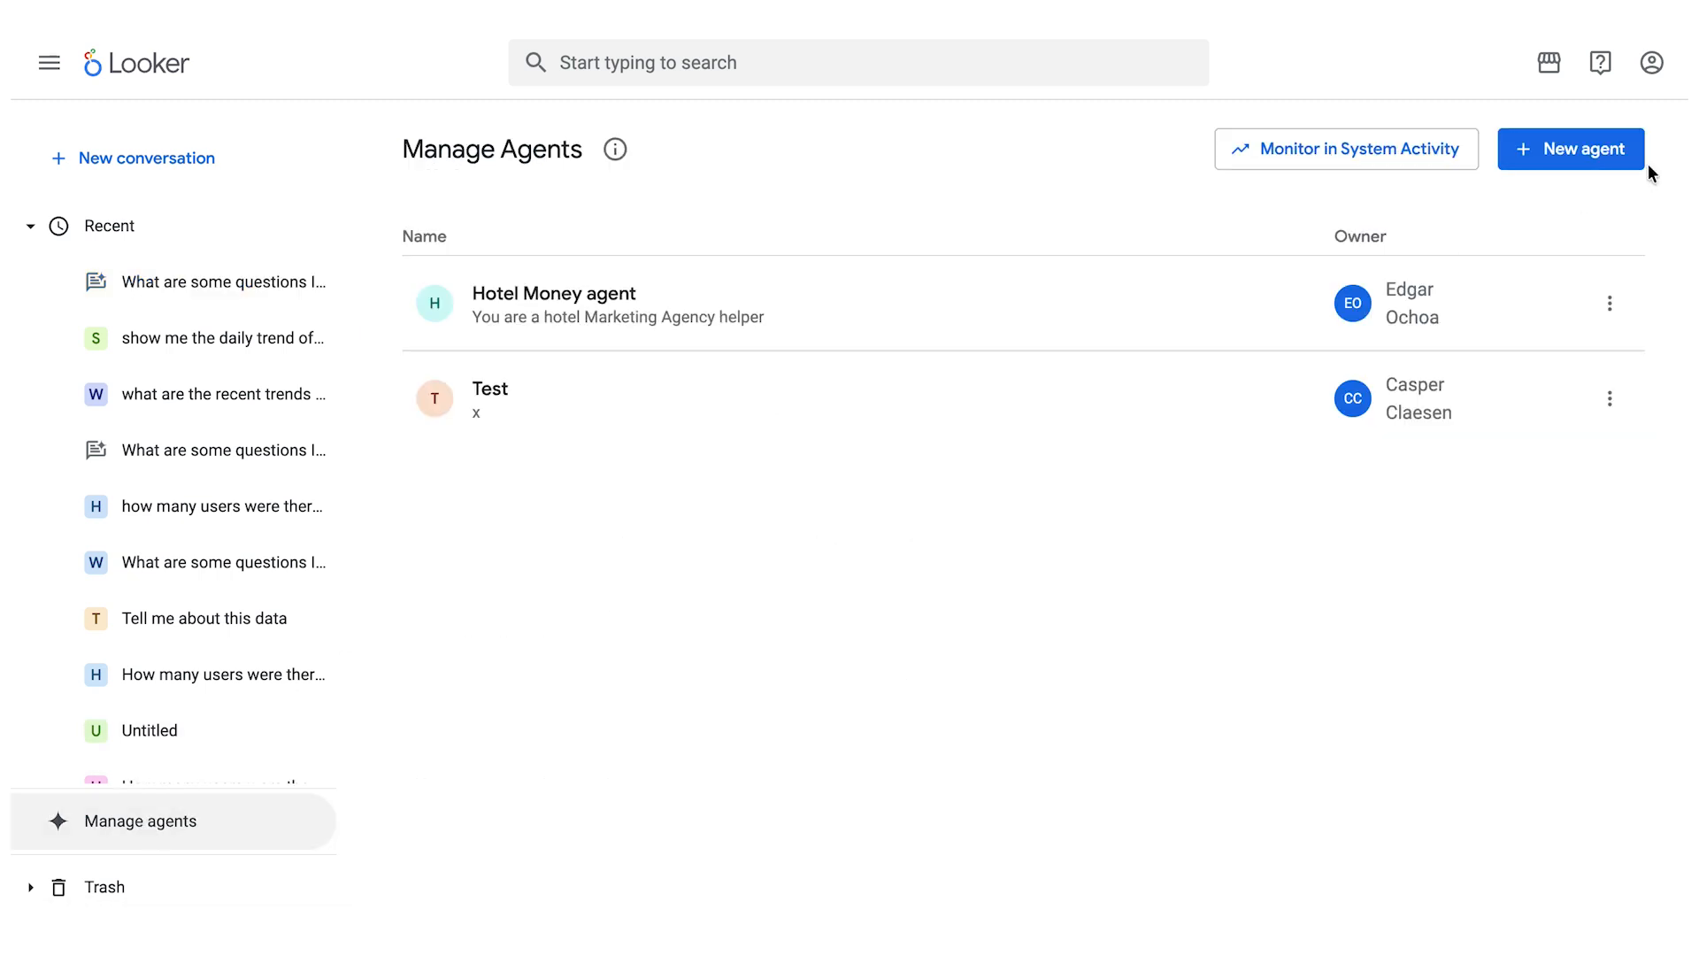
left_click(1596, 151)
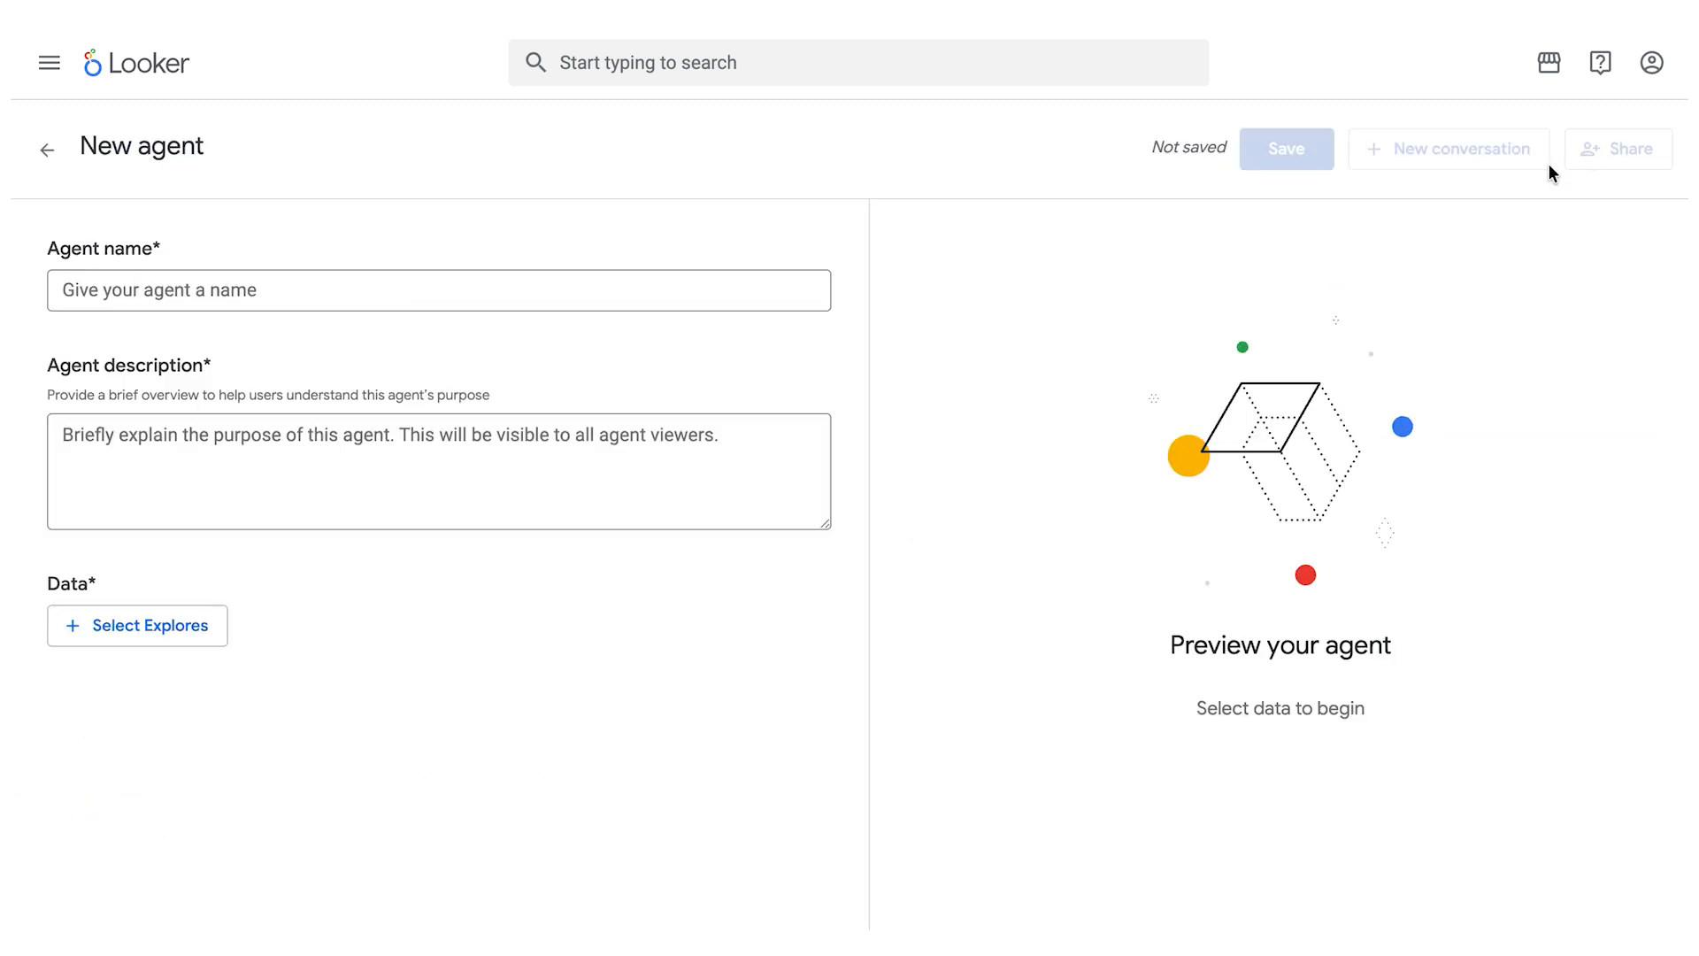
left_click(219, 299)
type("Go")
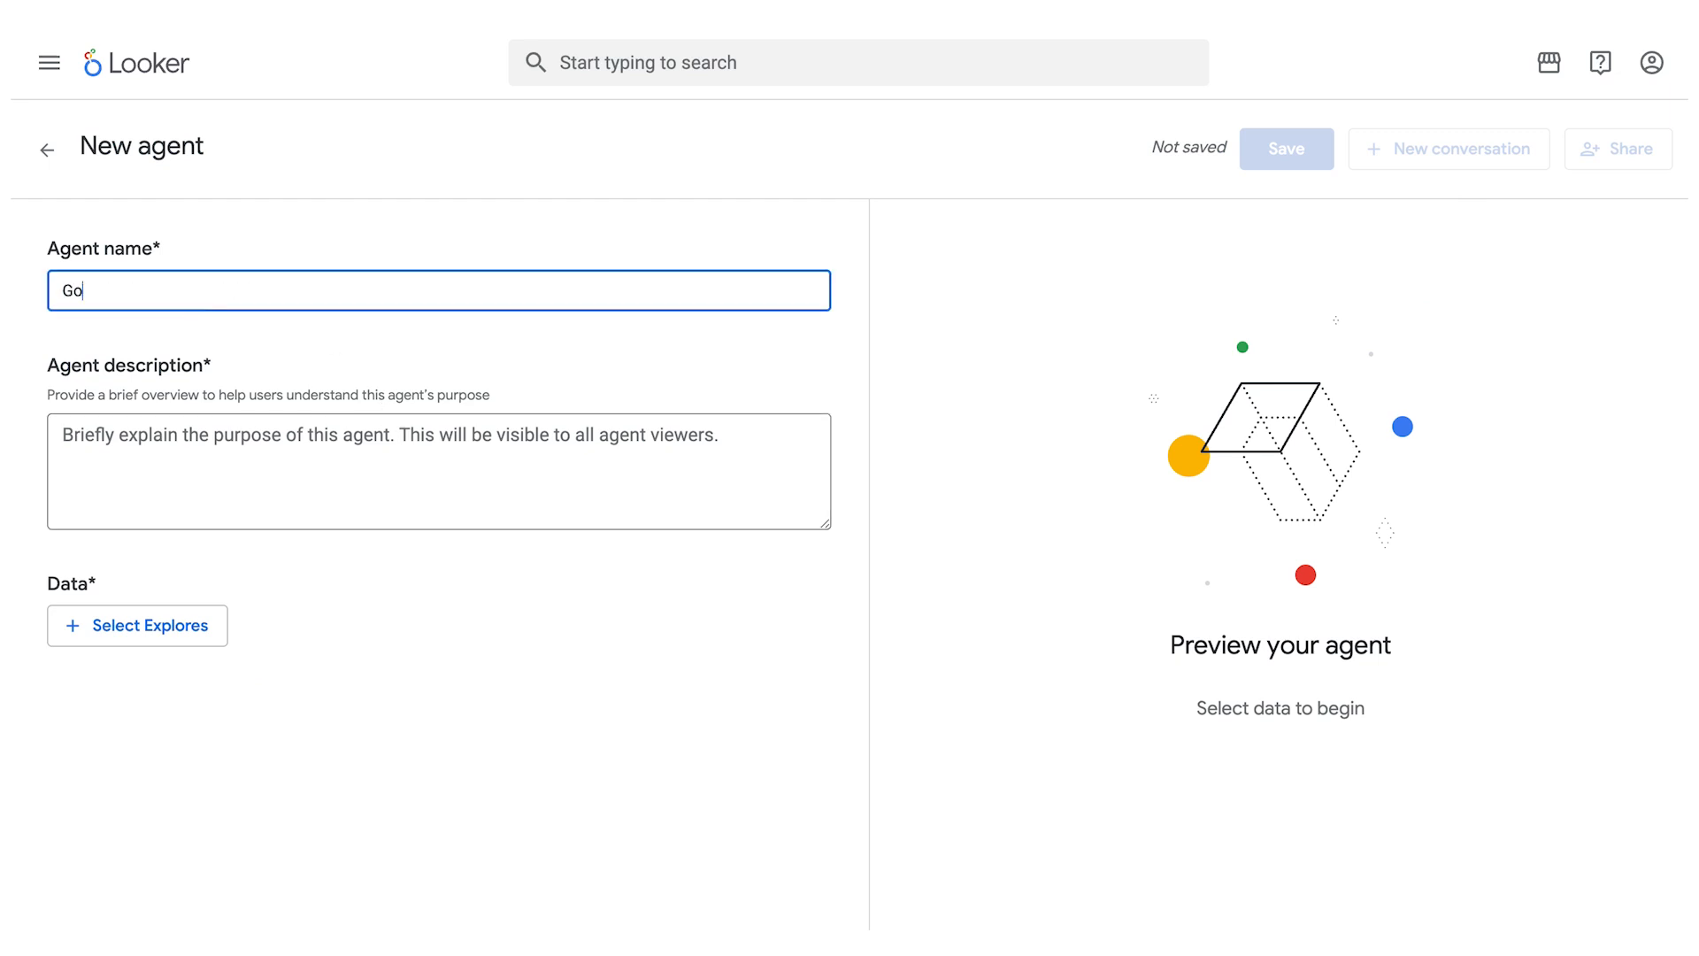
type("ogle Analytics Agent")
- Set the agent description to "You are a Google Analytics expert."
left_click(281, 440)
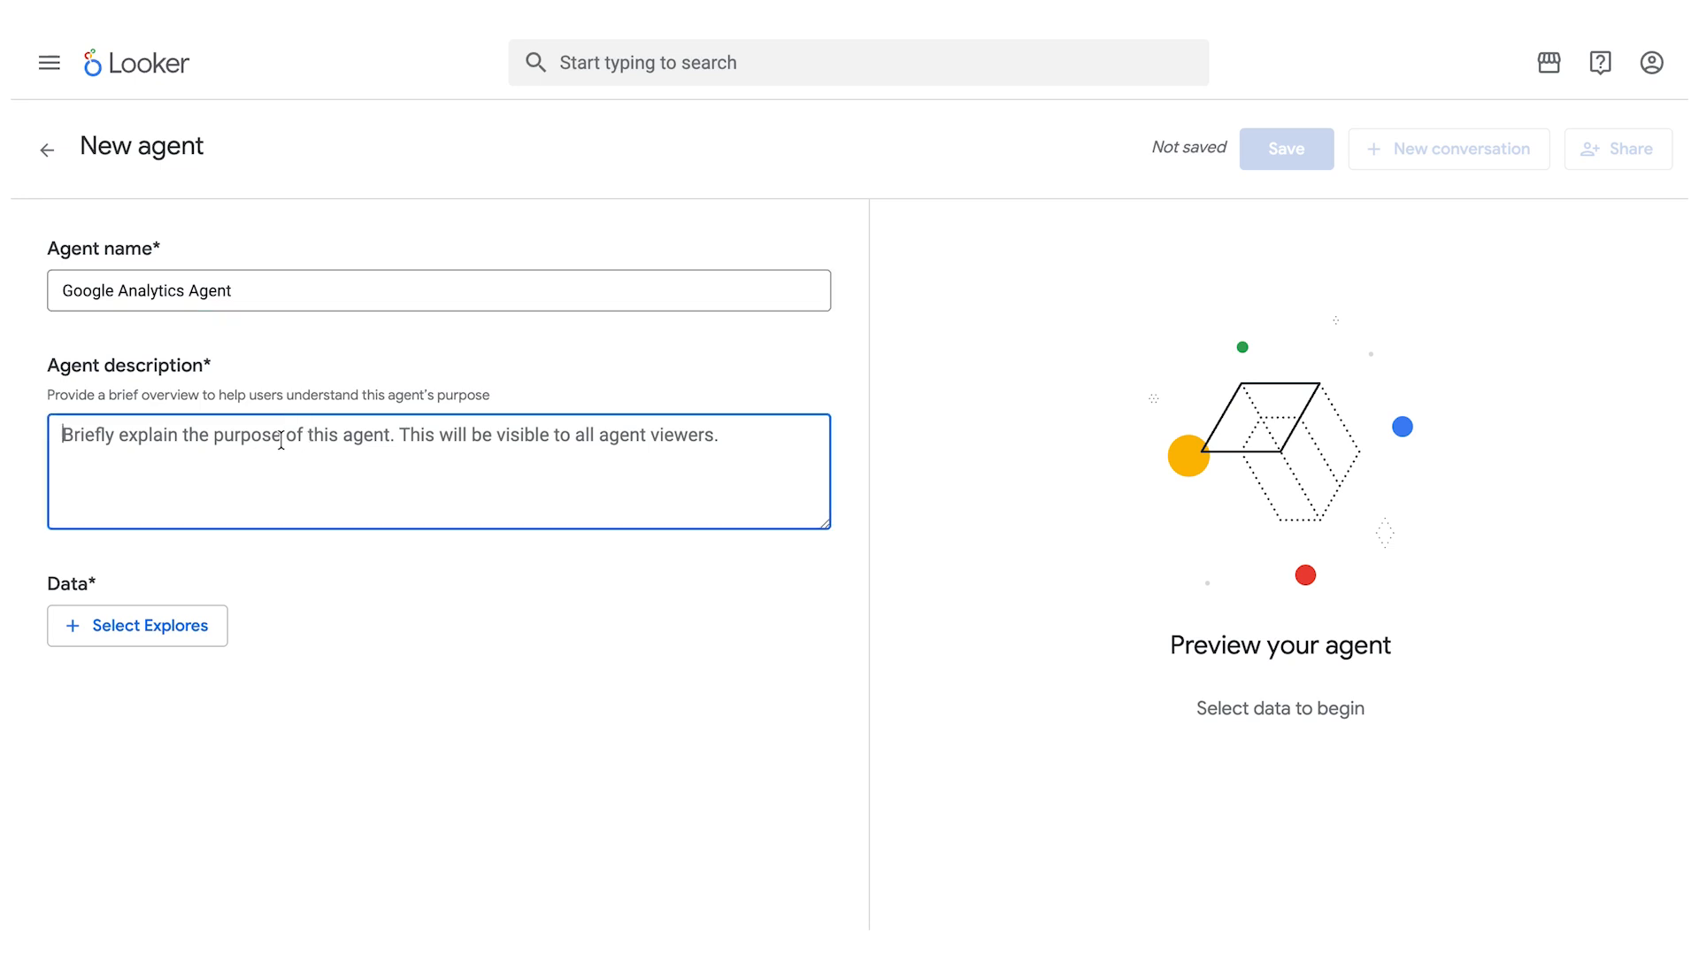
type("You a")
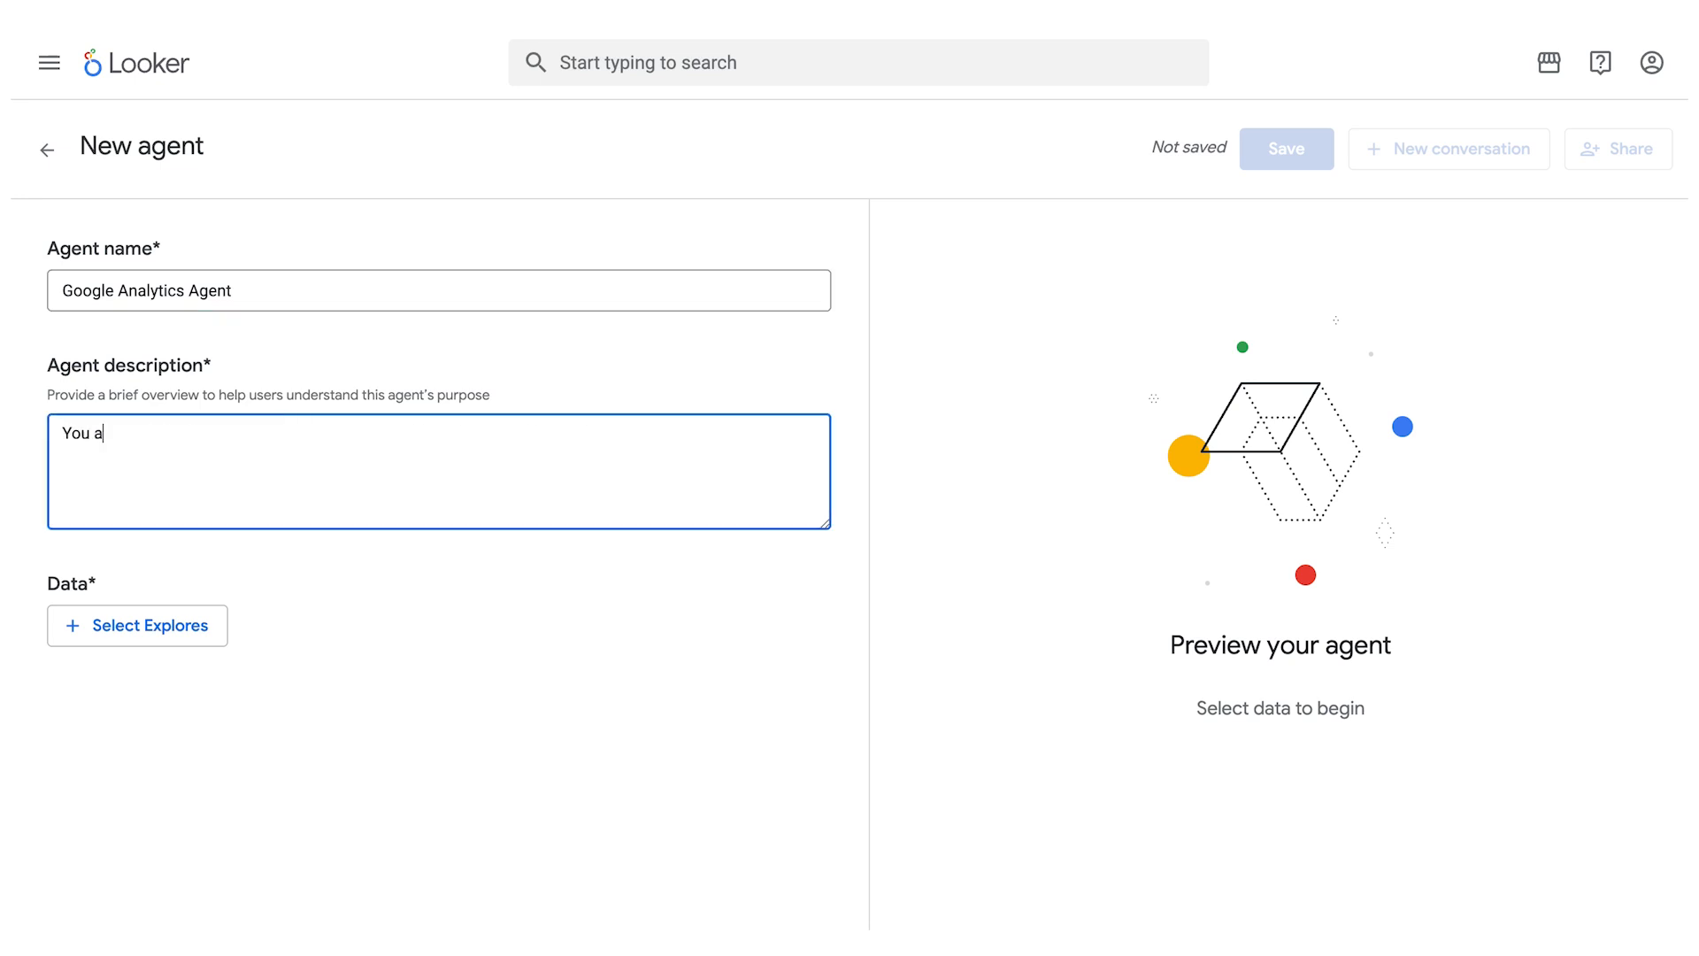
type("re a Google Analytics expert.")
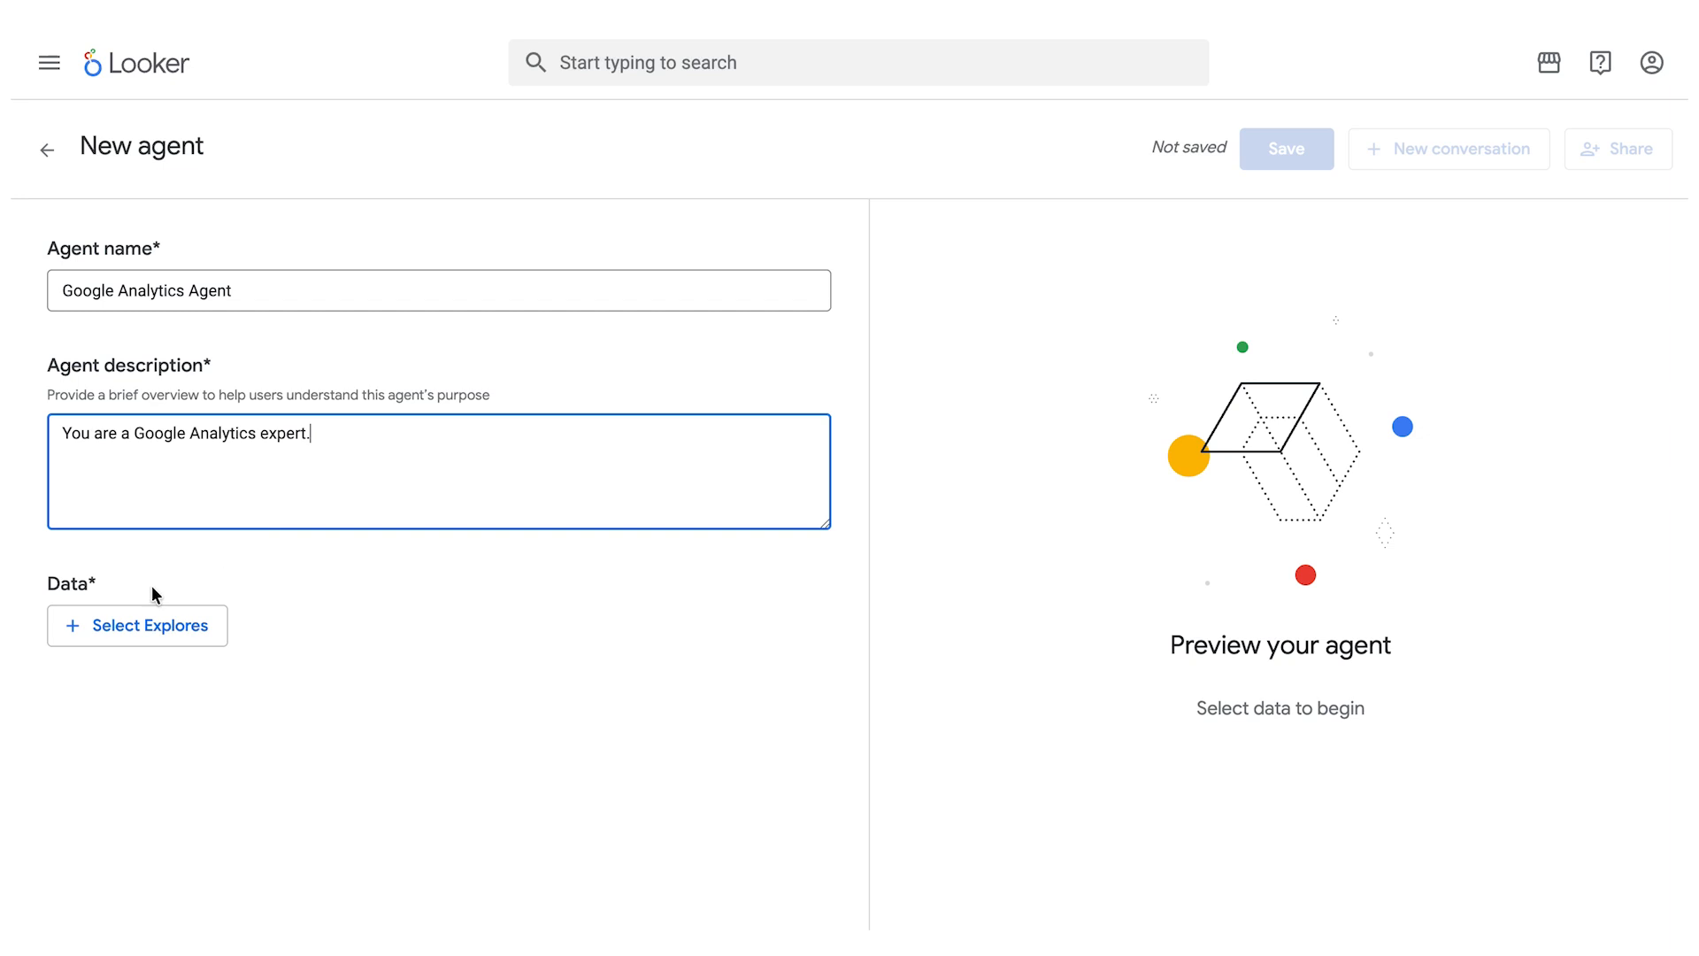
- Search the Explores for "ga" and add Ga Sessions Combined from the ga_demo model as the agent's data
left_click(140, 631)
left_click(390, 274)
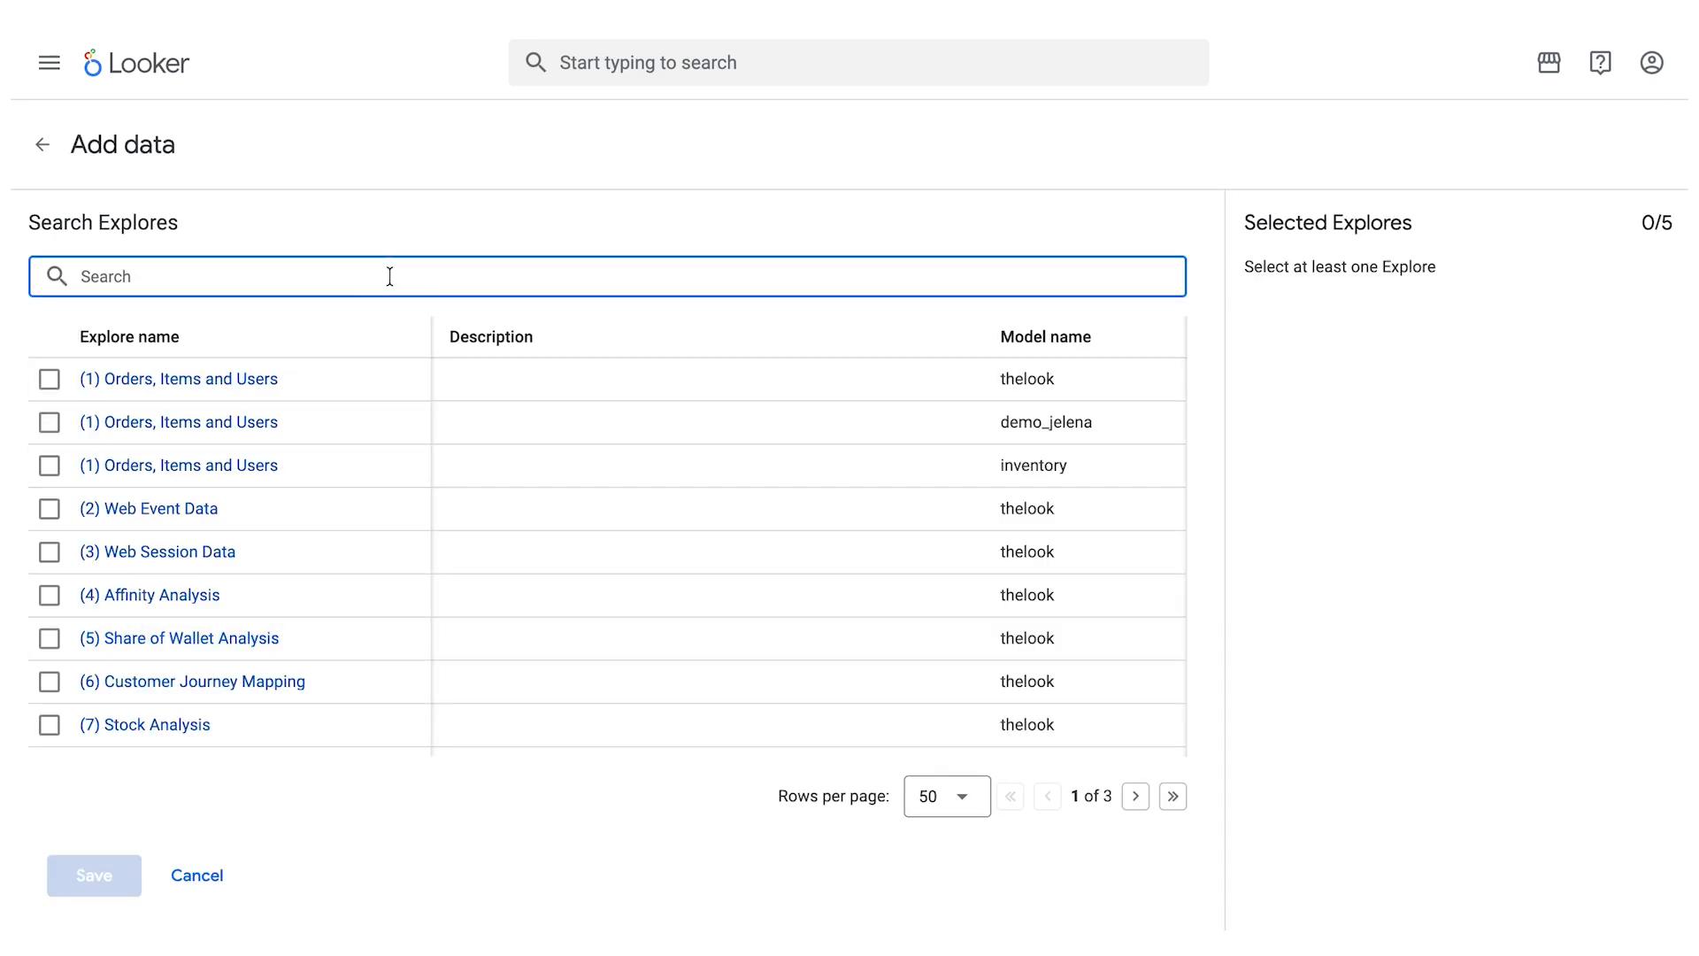
type("ga")
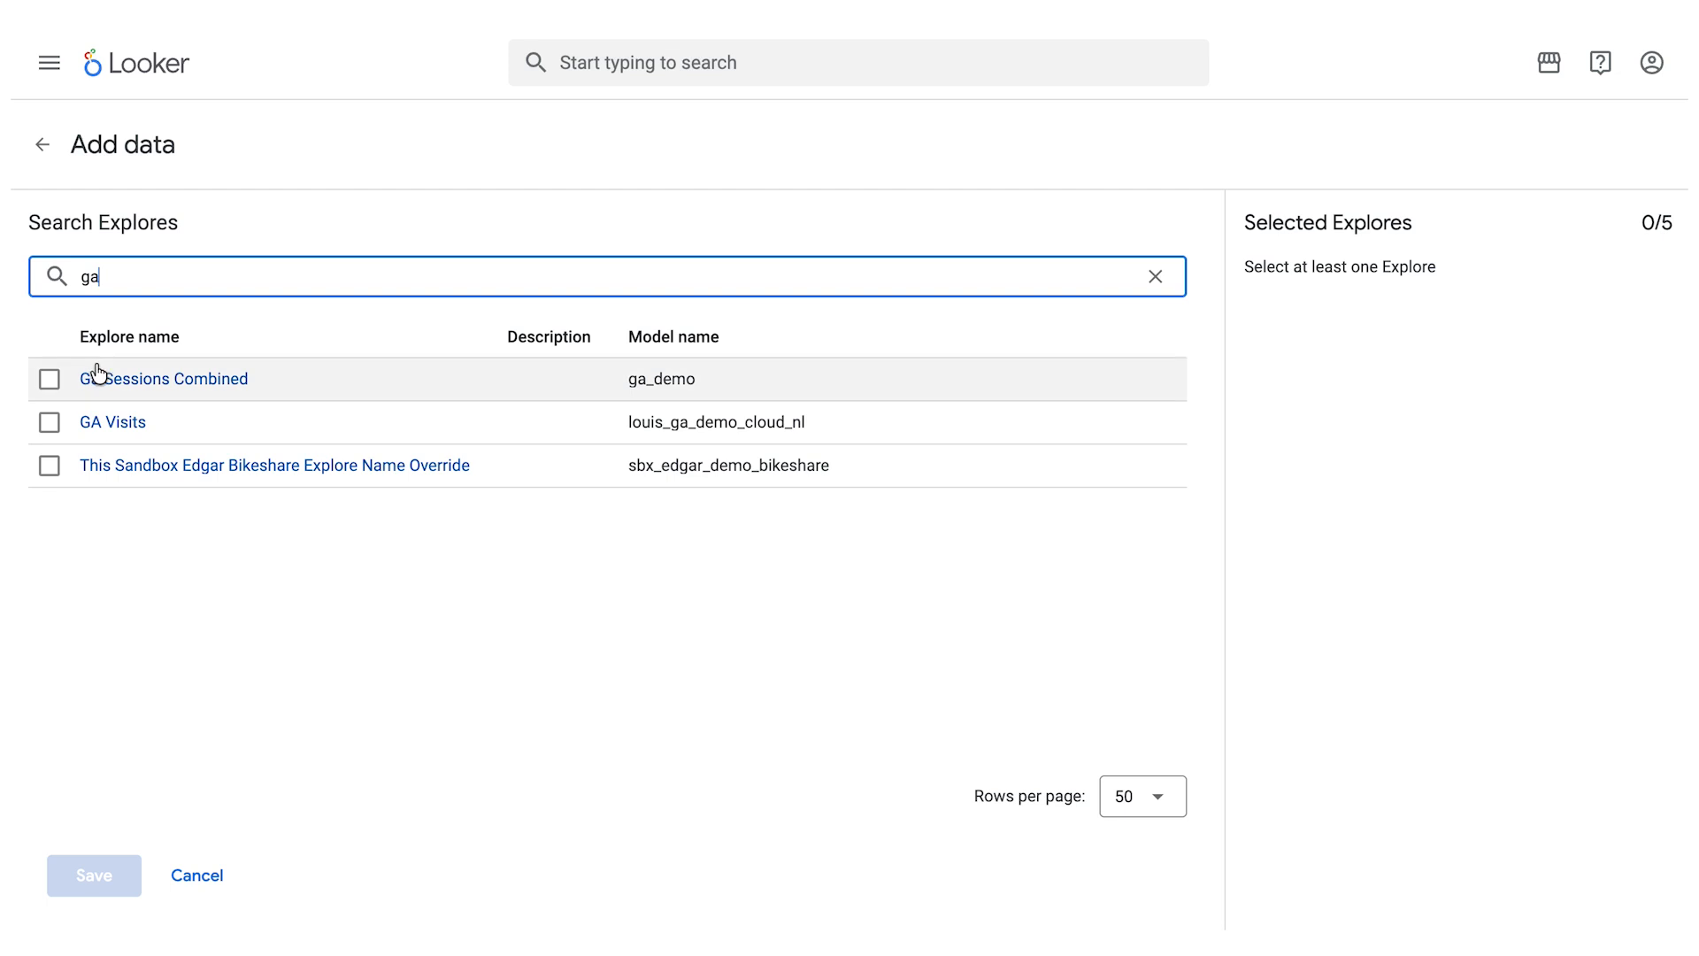
left_click(49, 379)
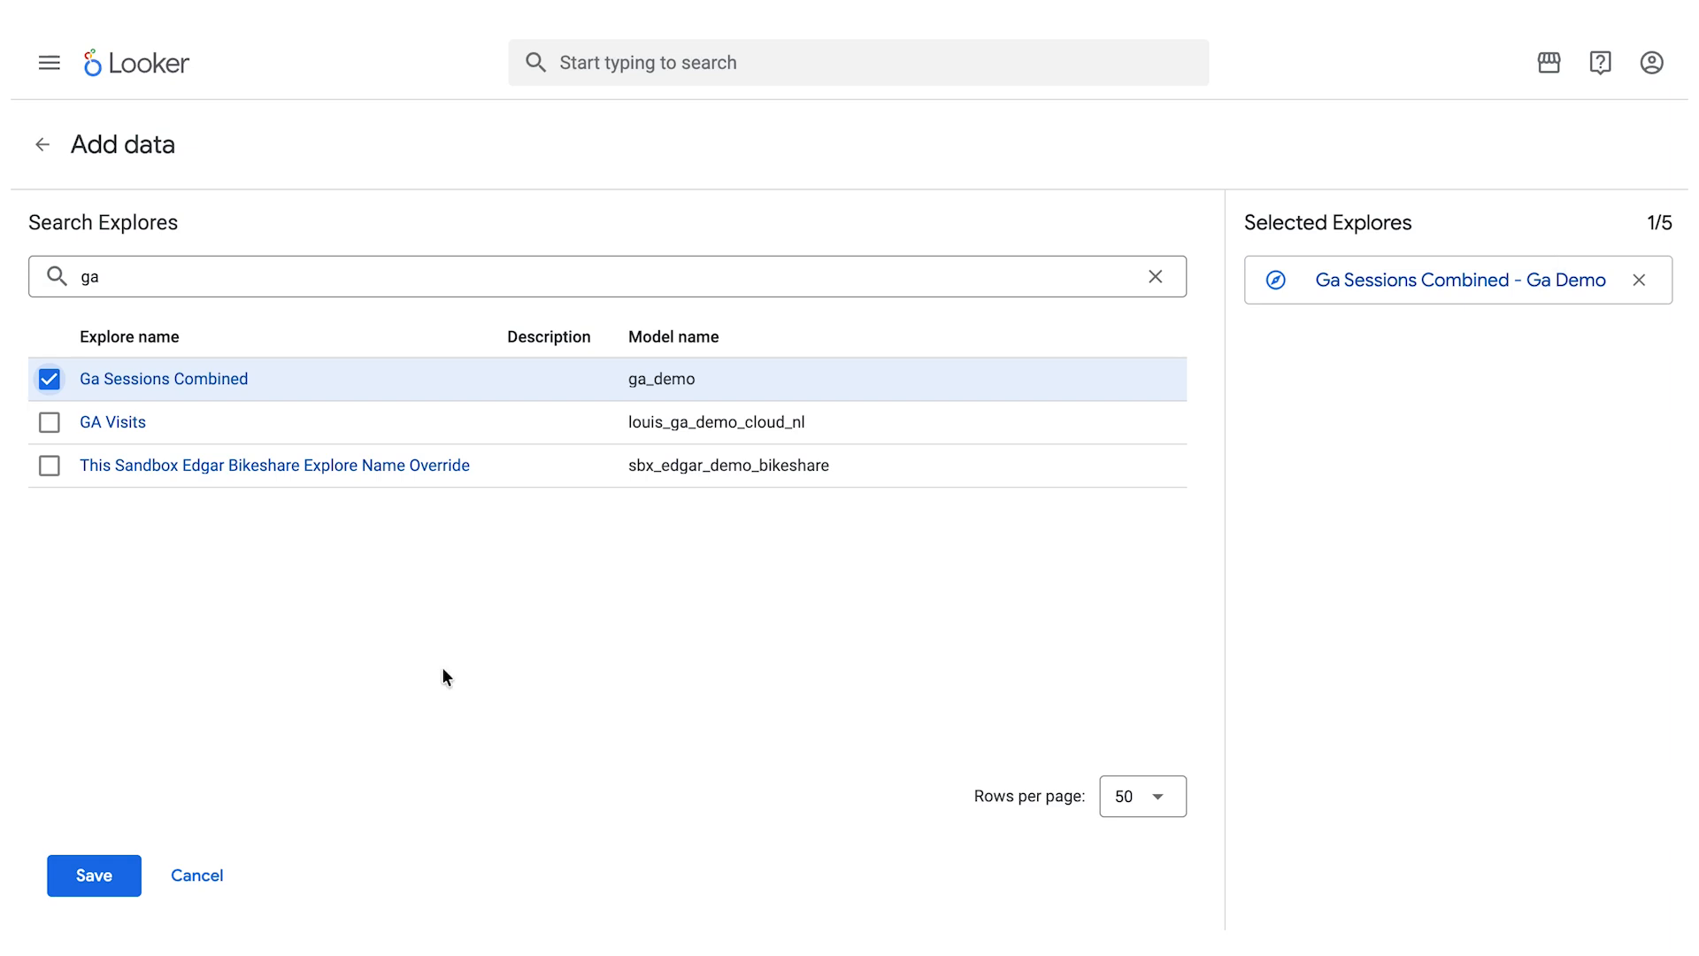
left_click(101, 878)
- Copy the block from "Instructions:" through the 'summary' rule in looker-demo.md in the code editor, and paste it as the agent's instructions in Looker
scroll(589, 549, "down", 4)
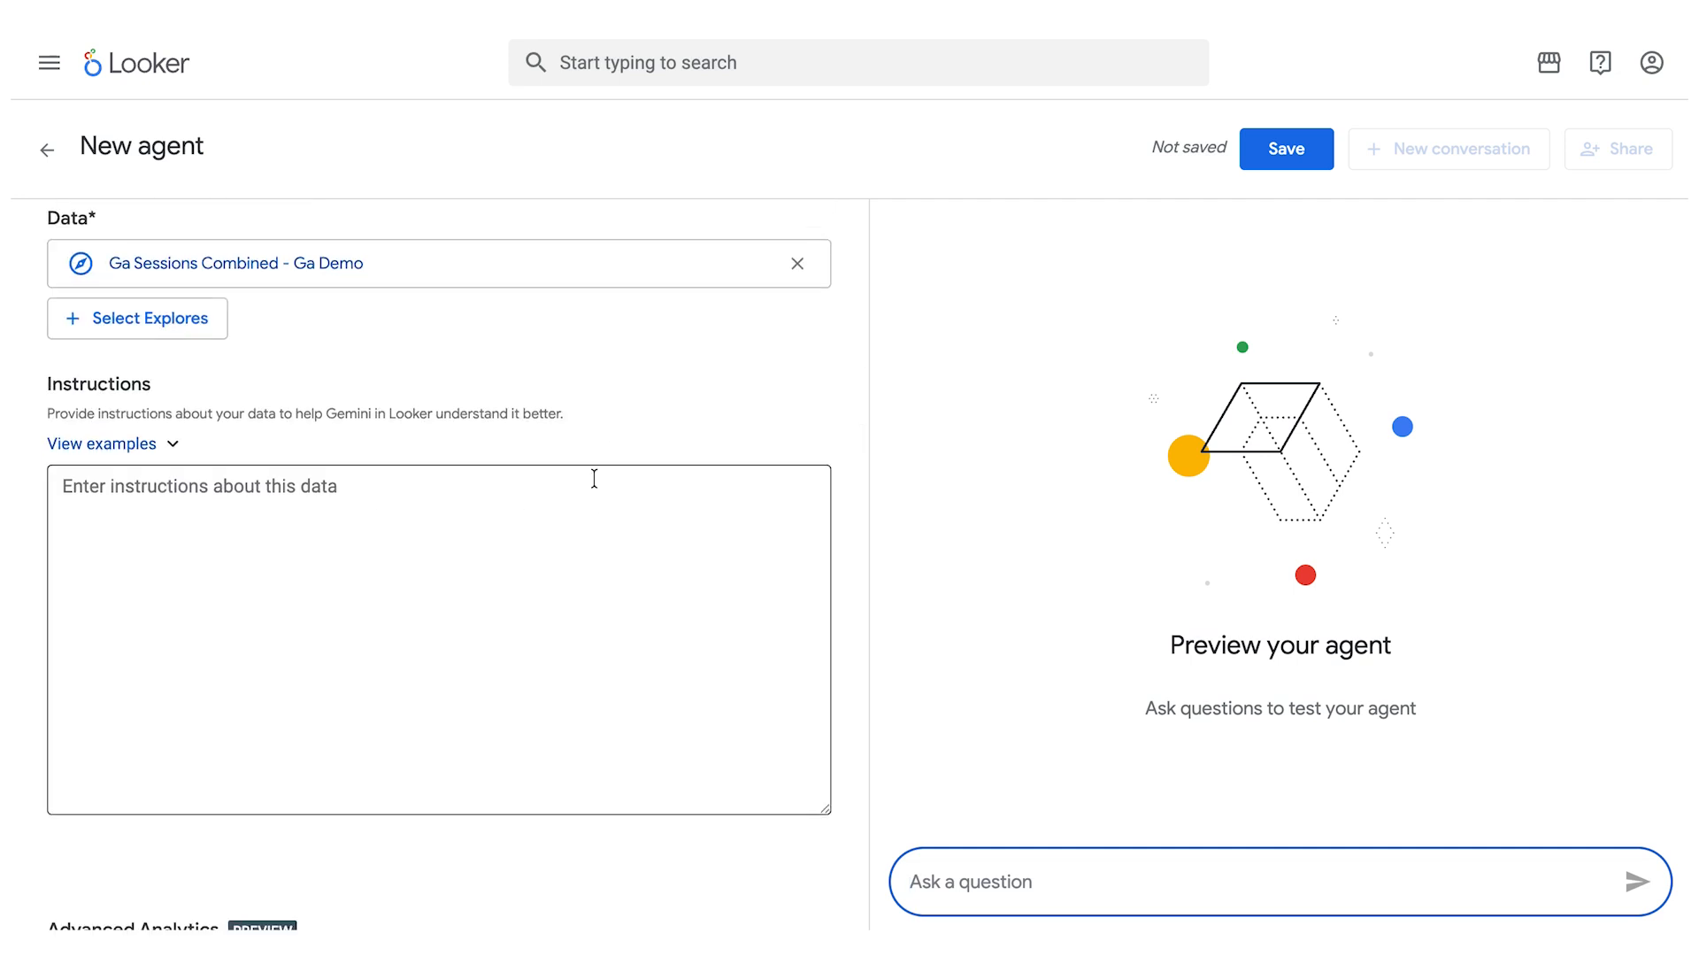
left_click(419, 542)
scroll(578, 486, "down", 4)
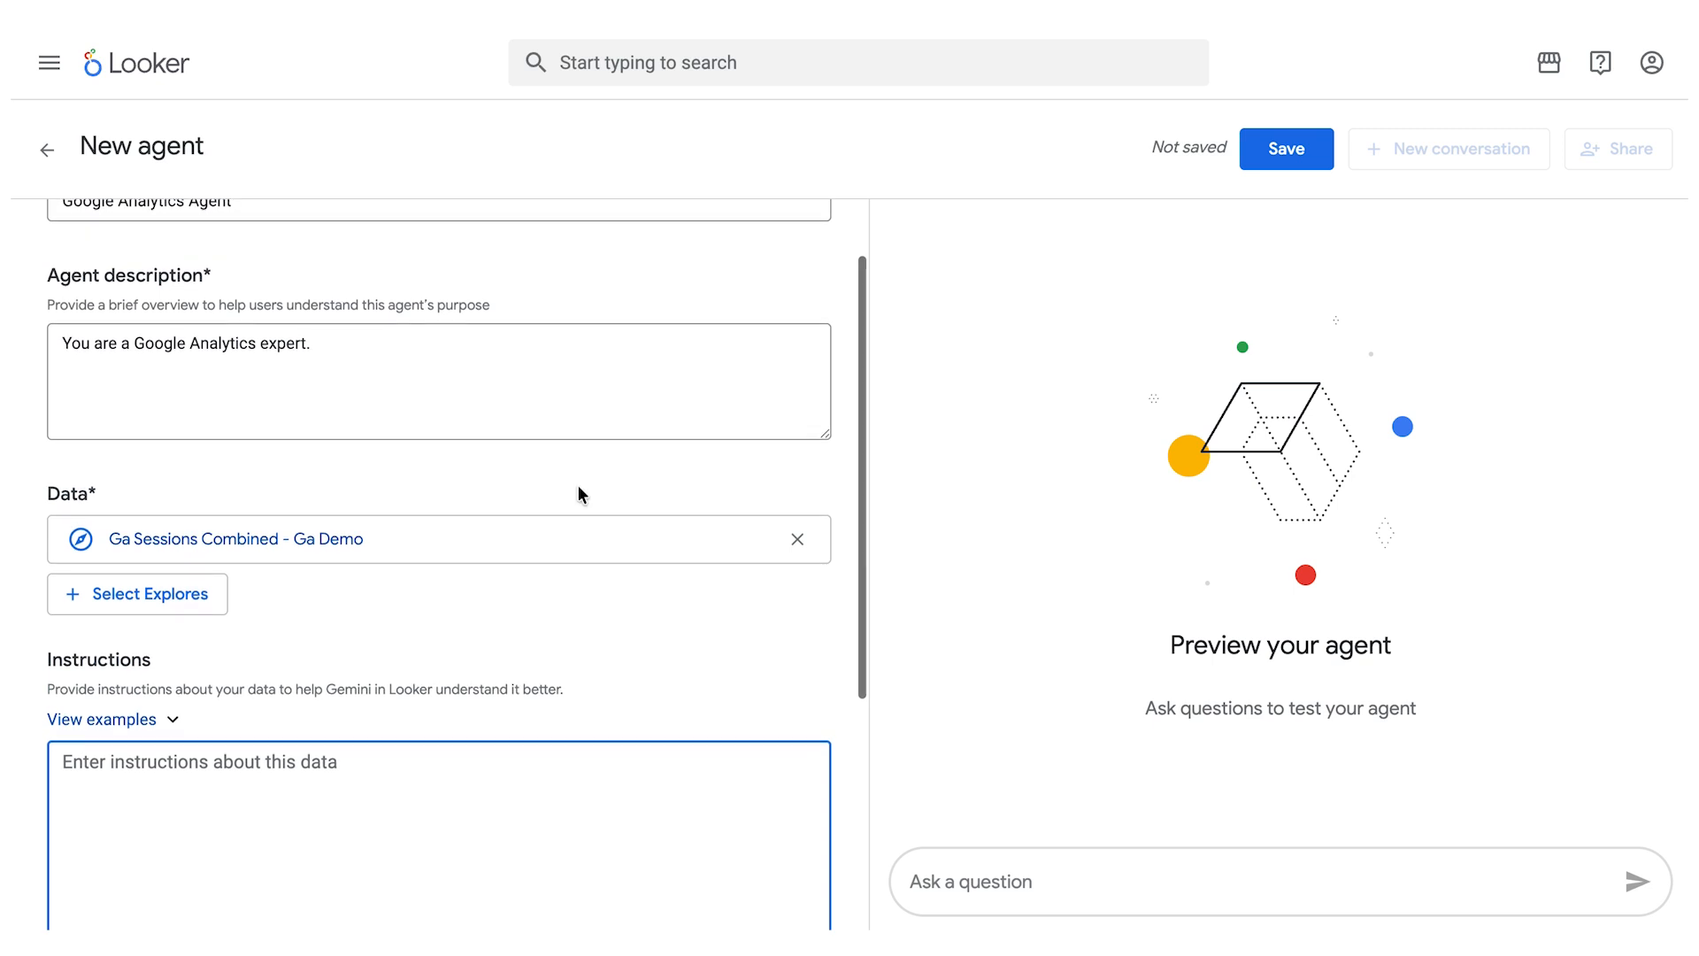
key("ctrl+Right")
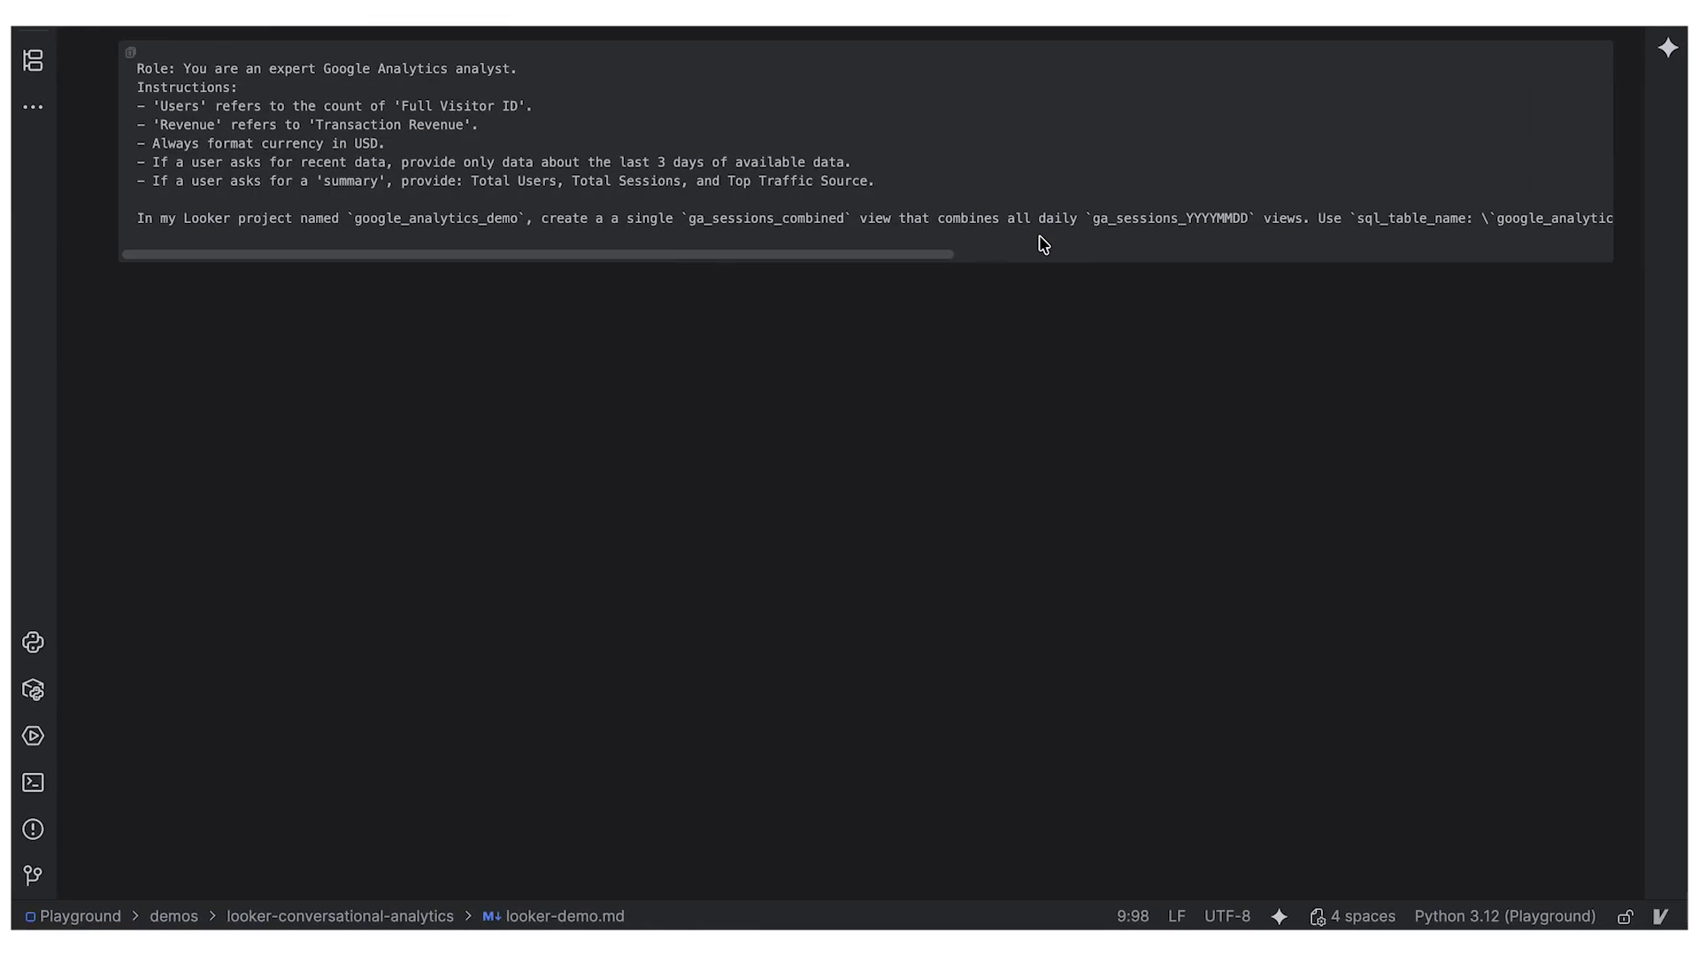
left_click_drag(876, 182, 137, 85)
key("ctrl+c")
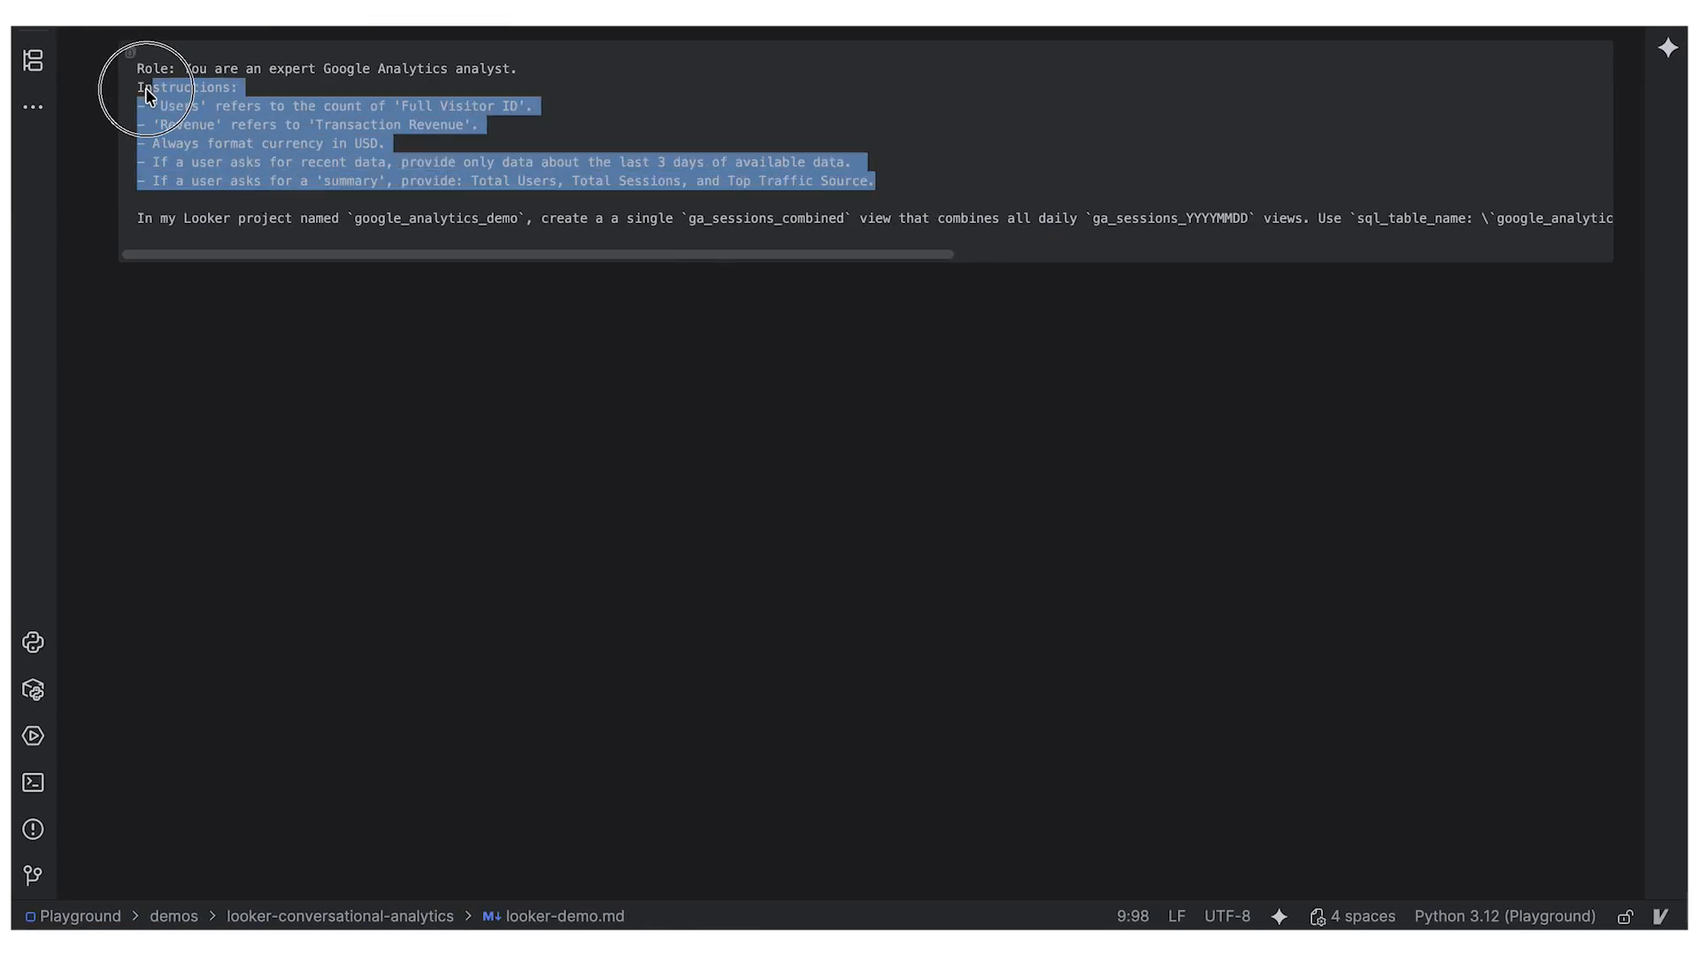
key("ctrl+Left")
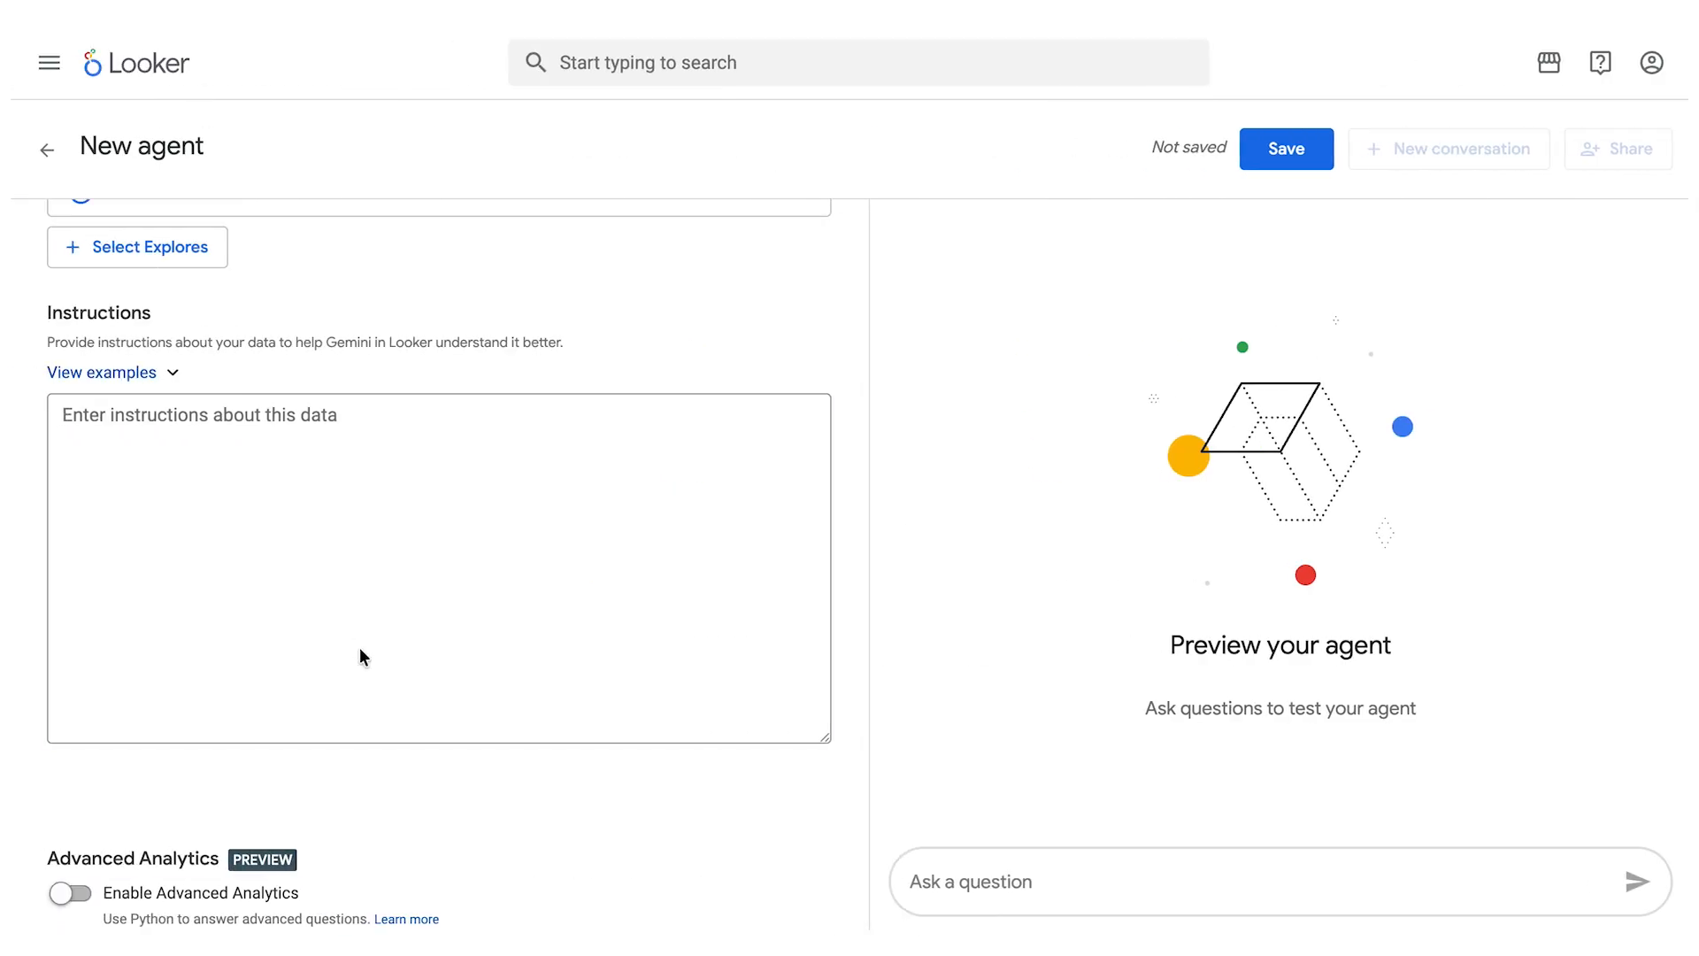
left_click(239, 501)
key("ctrl+v")
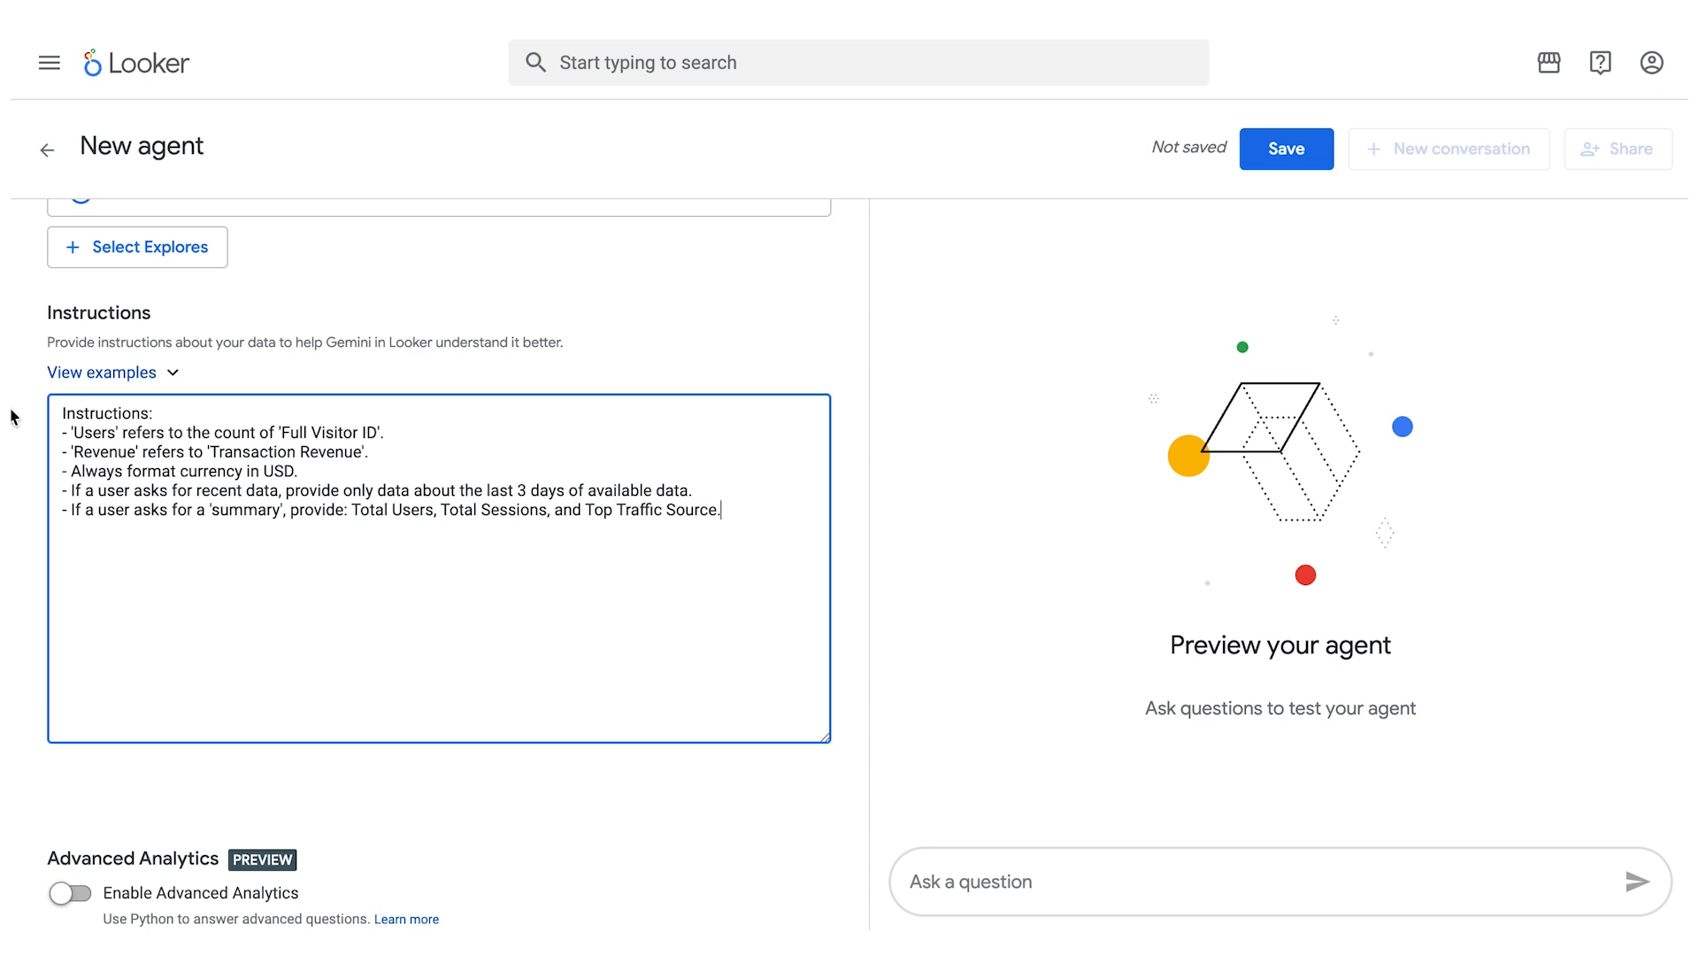
- Check the pasted instructions, save the agent, and start a conversation with it
left_click_drag(265, 450, 324, 450)
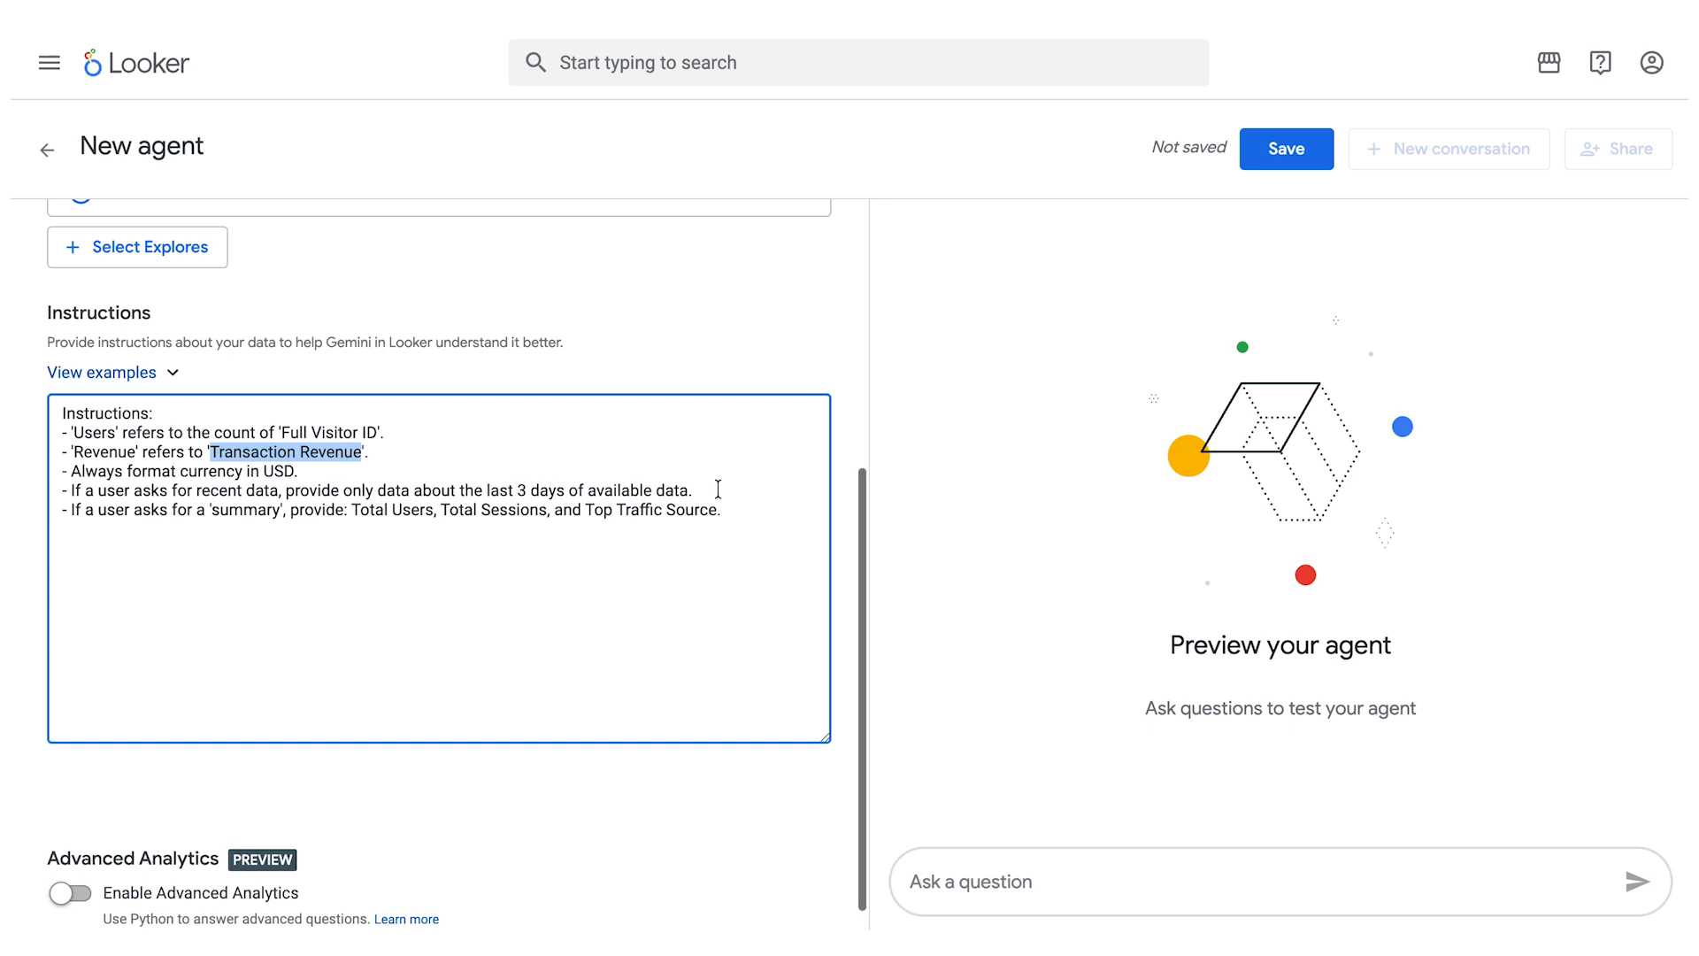
scroll(718, 487, "down", 1)
scroll(717, 486, "up", 5)
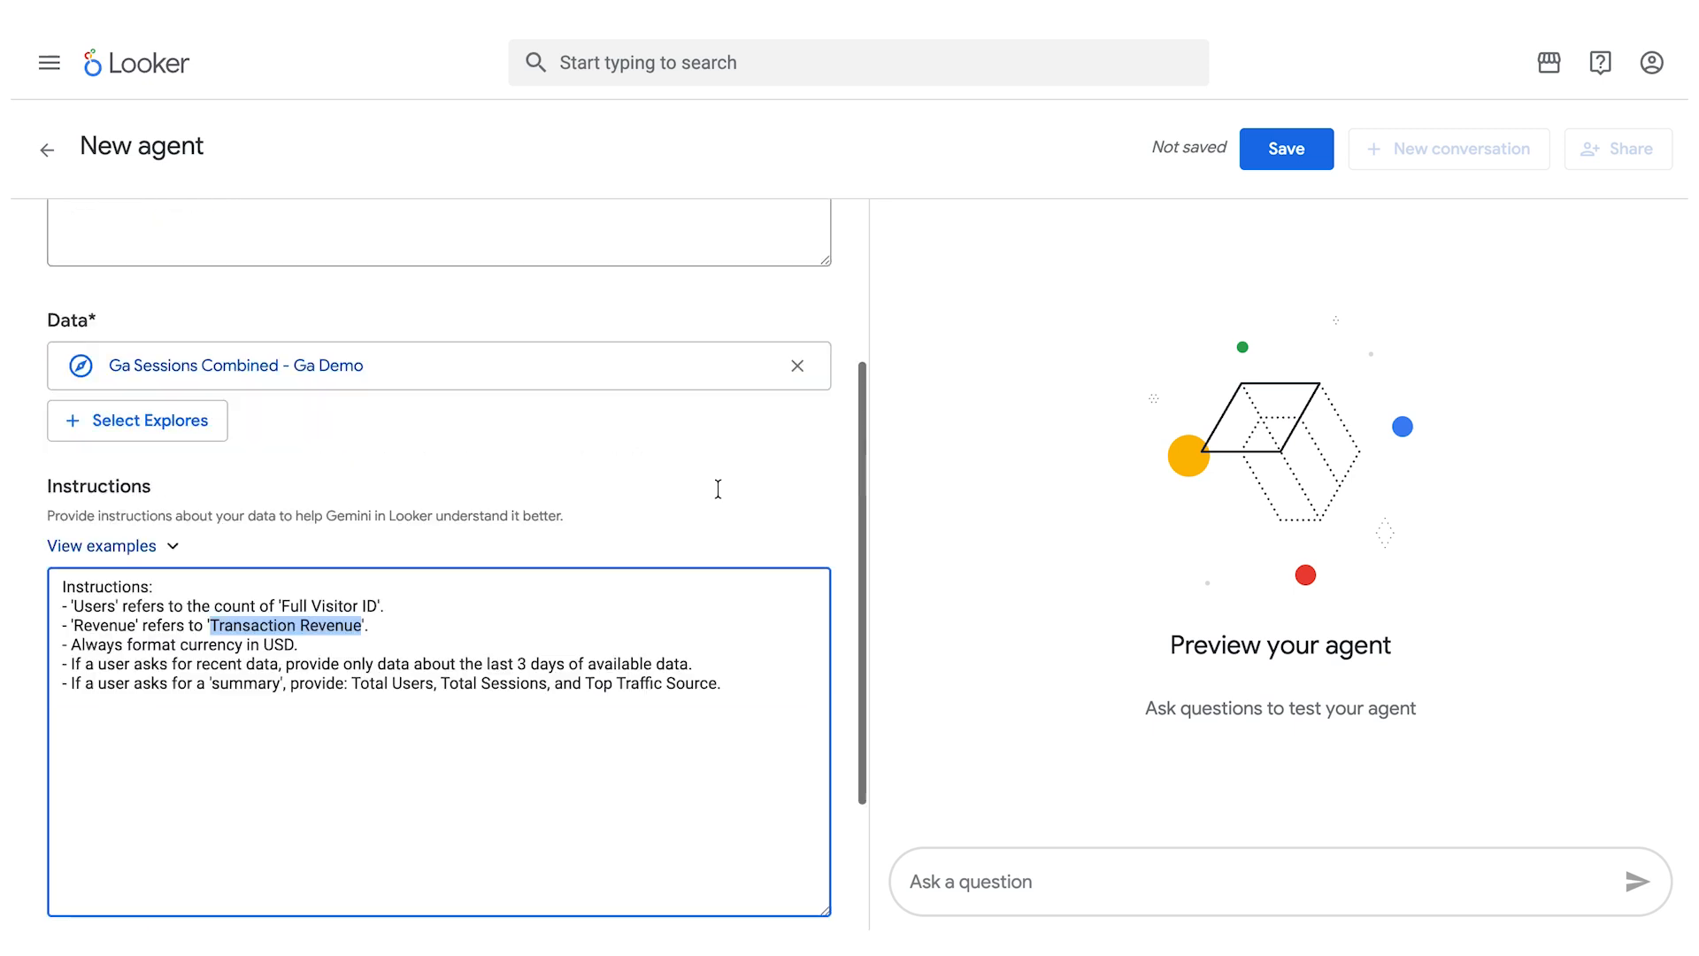
left_click(1274, 152)
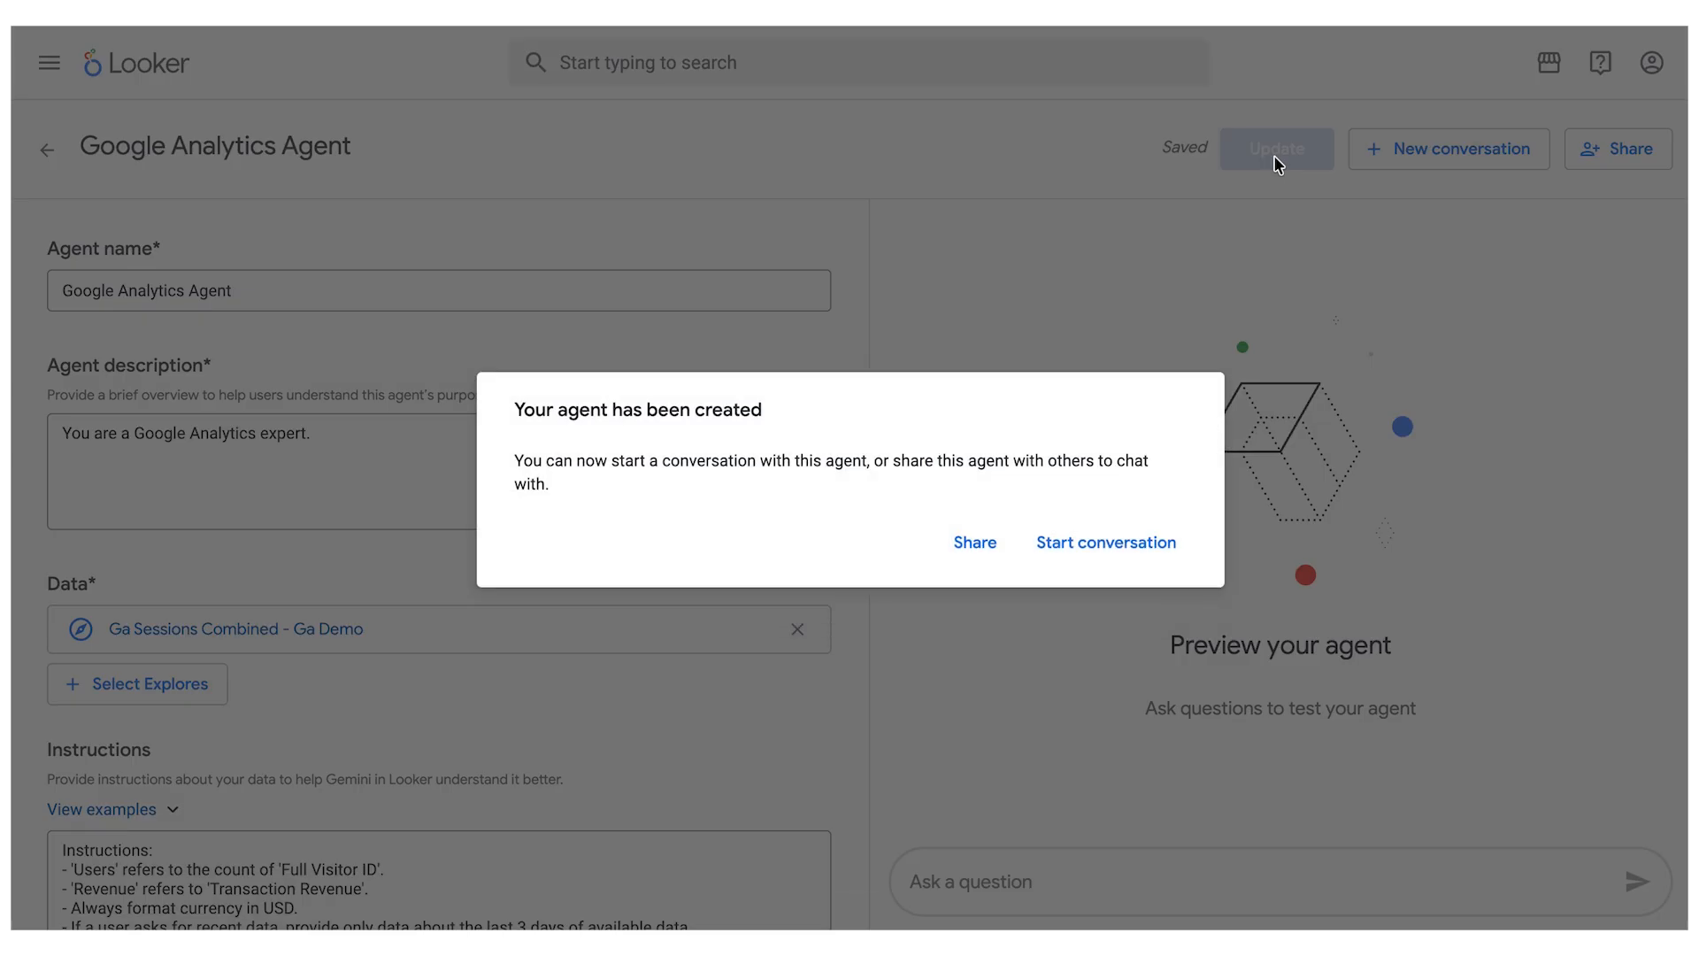
left_click(1095, 546)
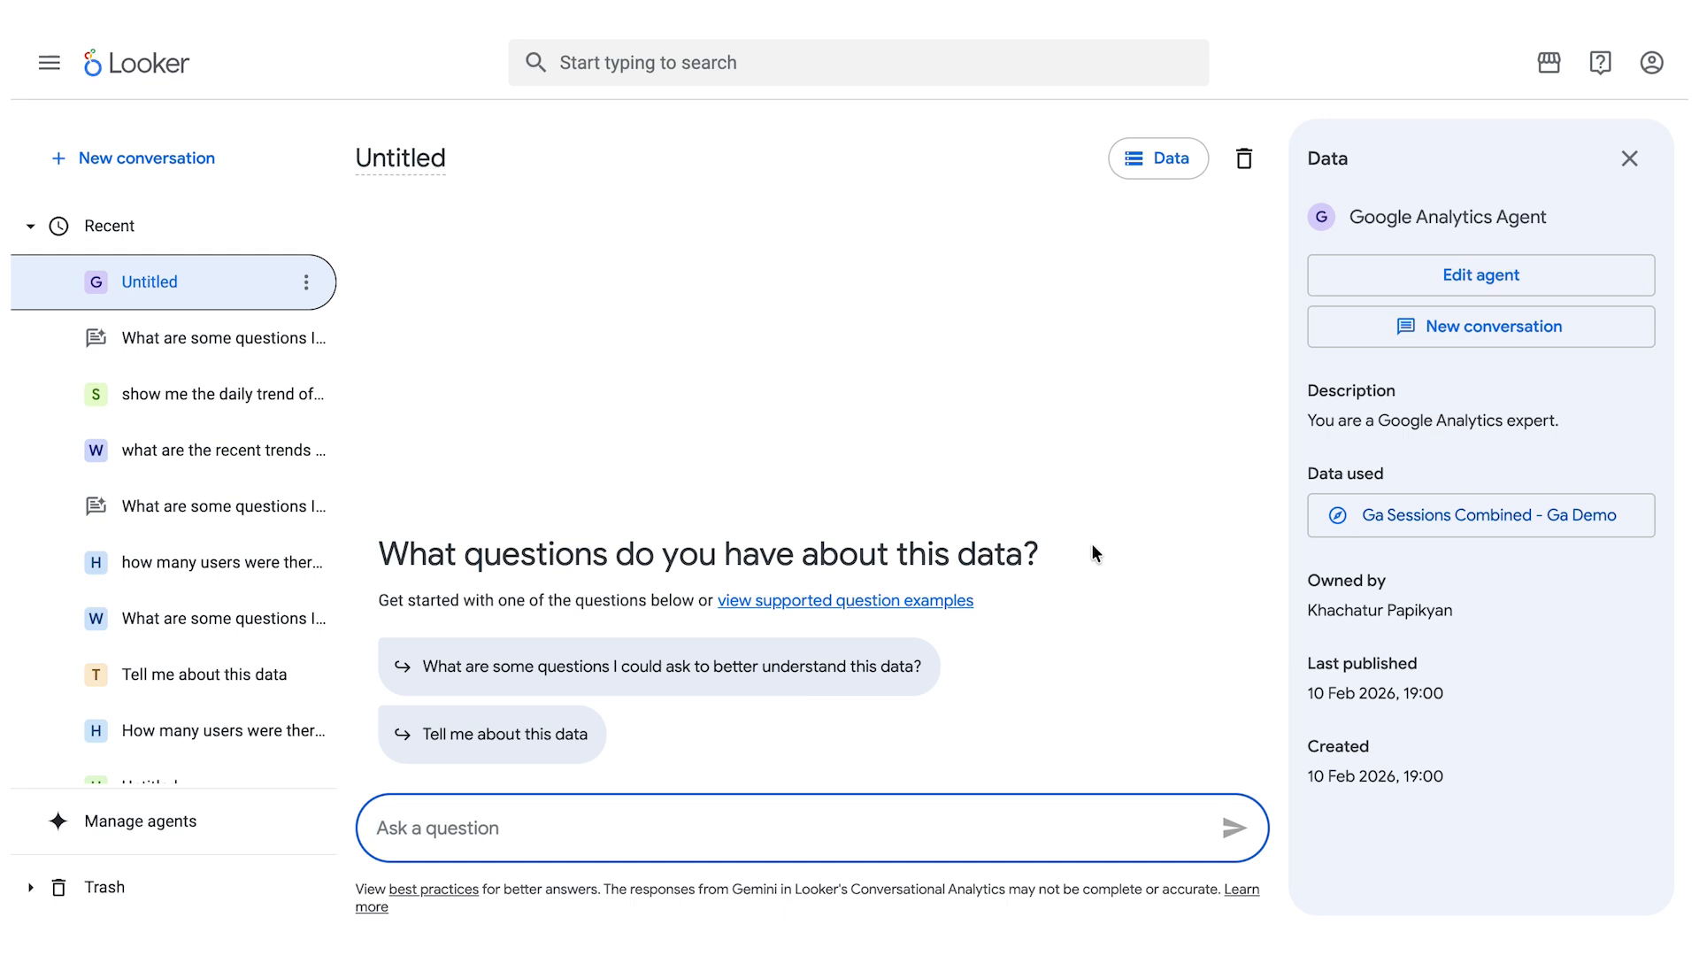
- Ask the agent "Show me the daily trends of the recent sessions" and review its reasoning, daily sessions chart and summary
type("Show me the daily trends of the recent sessions")
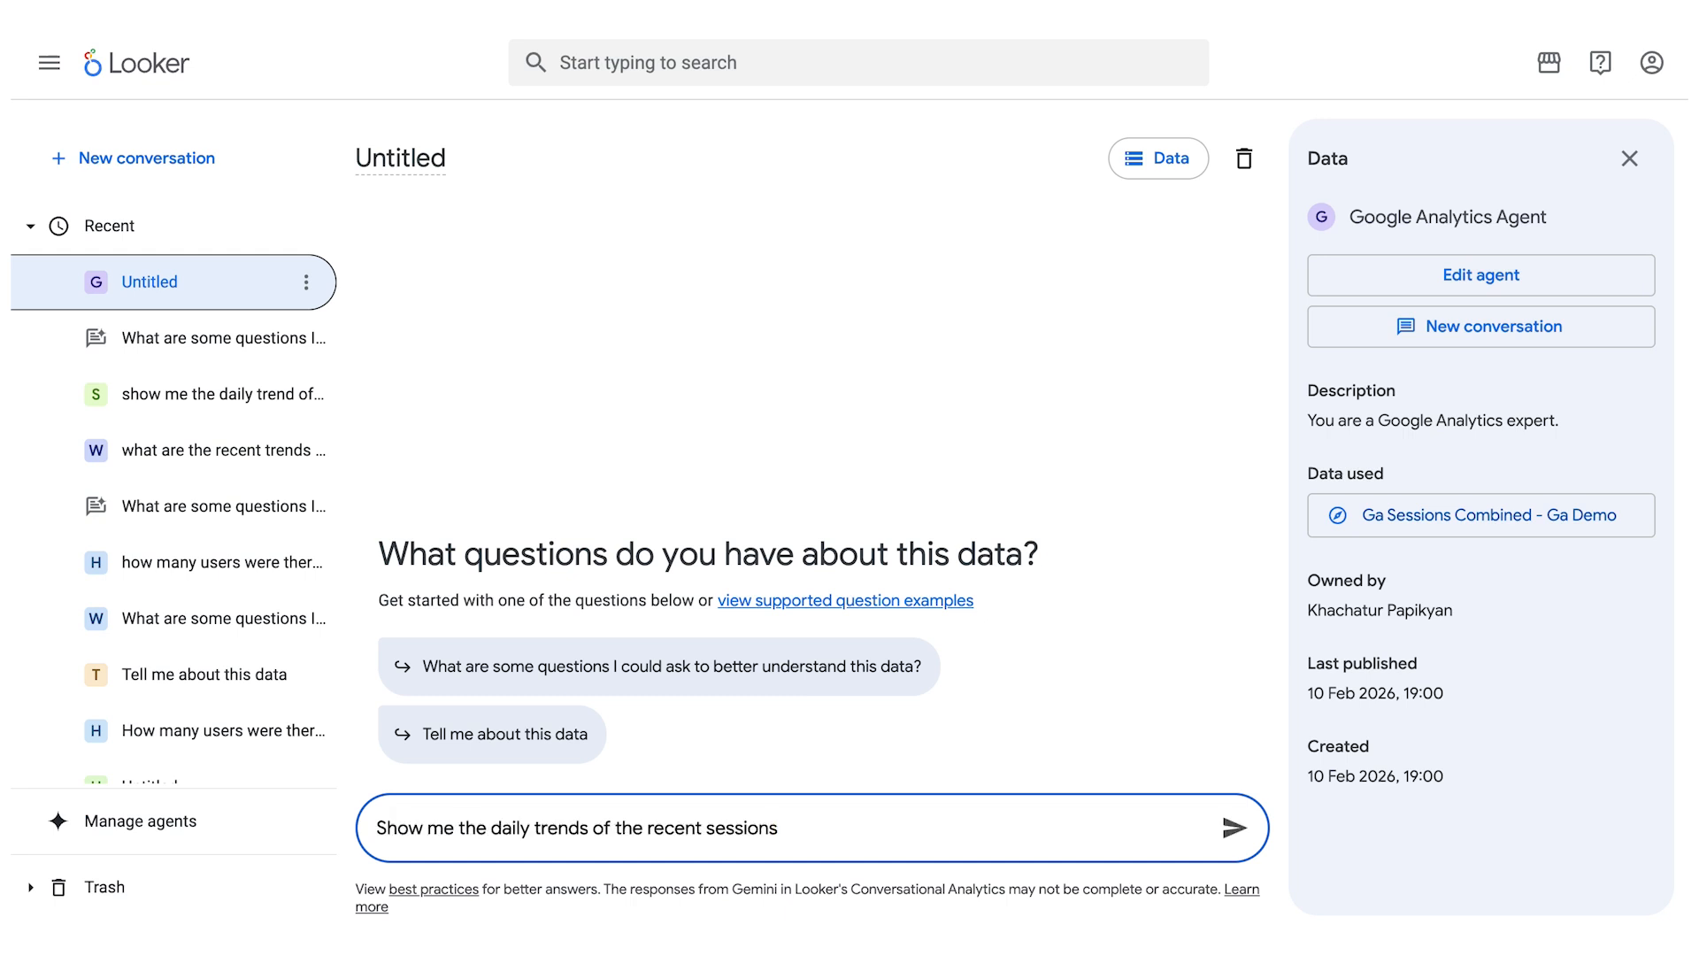
key("Return")
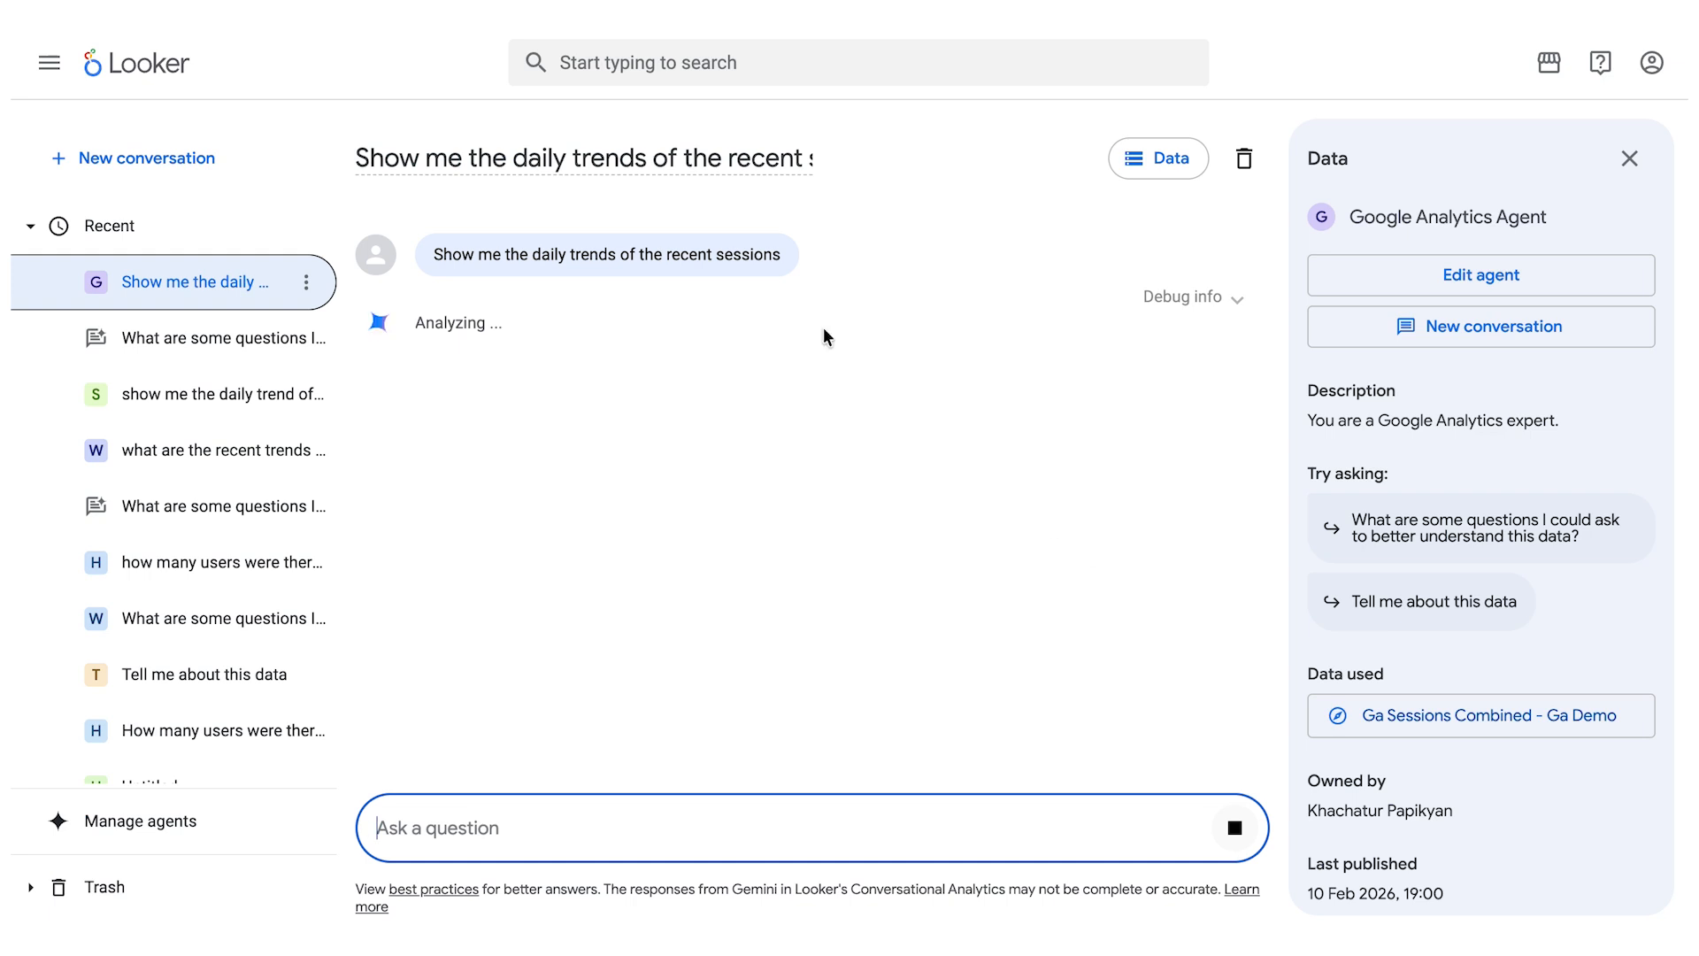
left_click(489, 333)
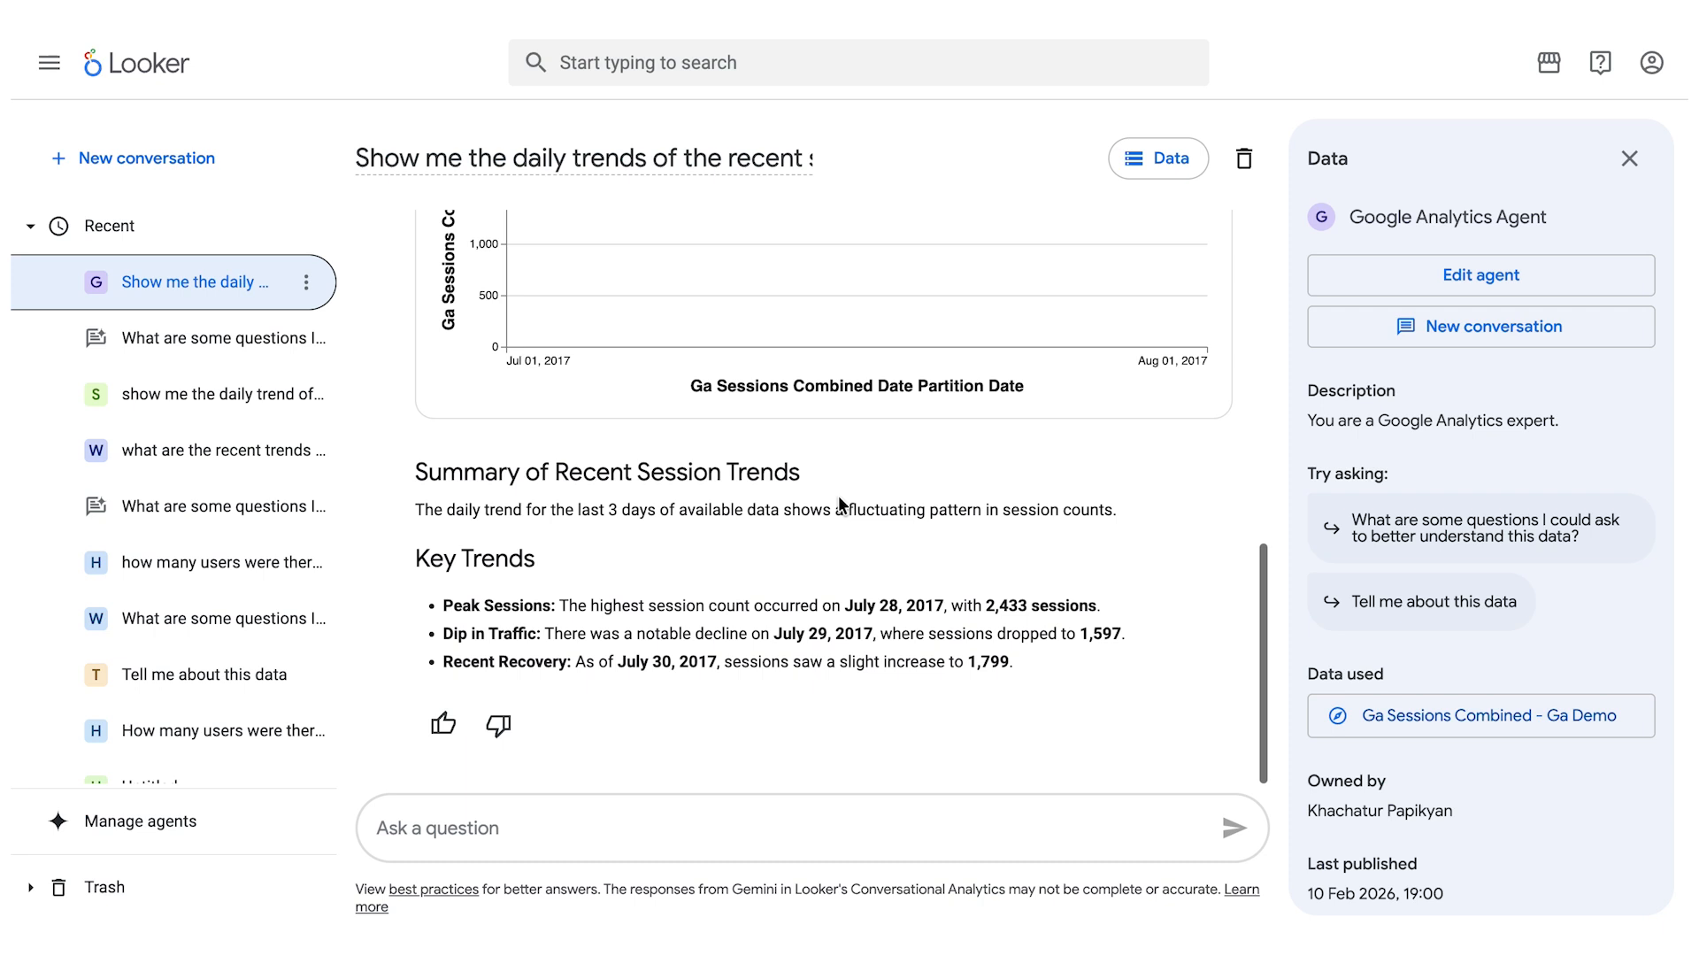
scroll(841, 503, "up", 3)
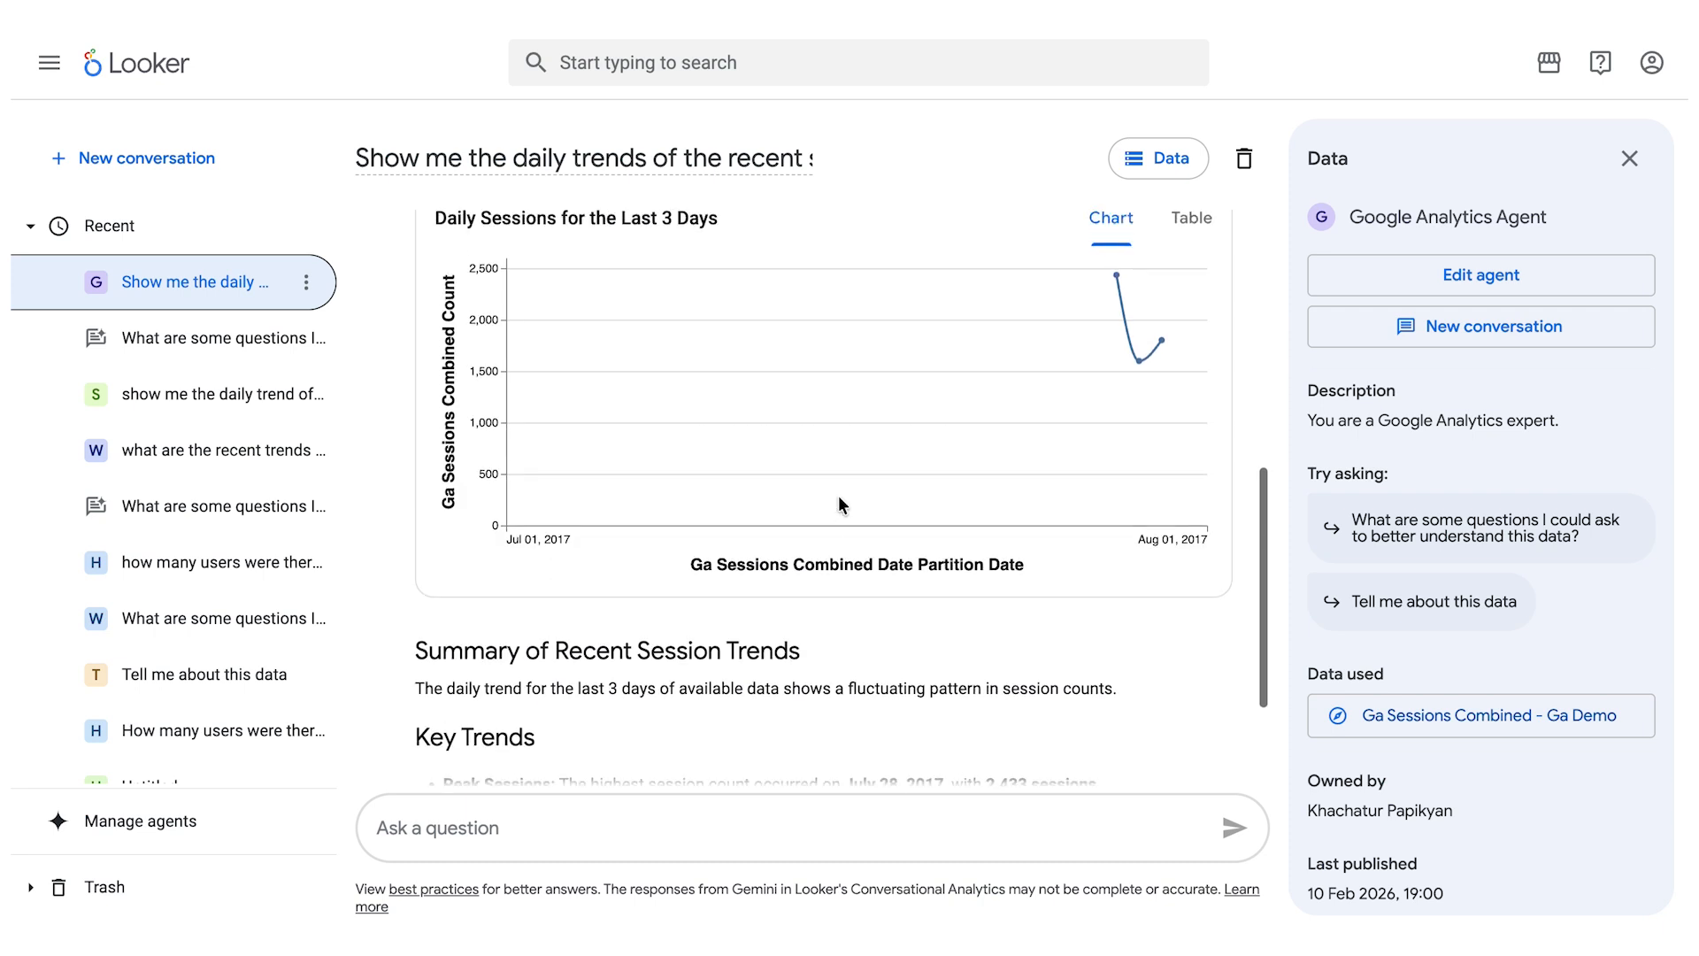